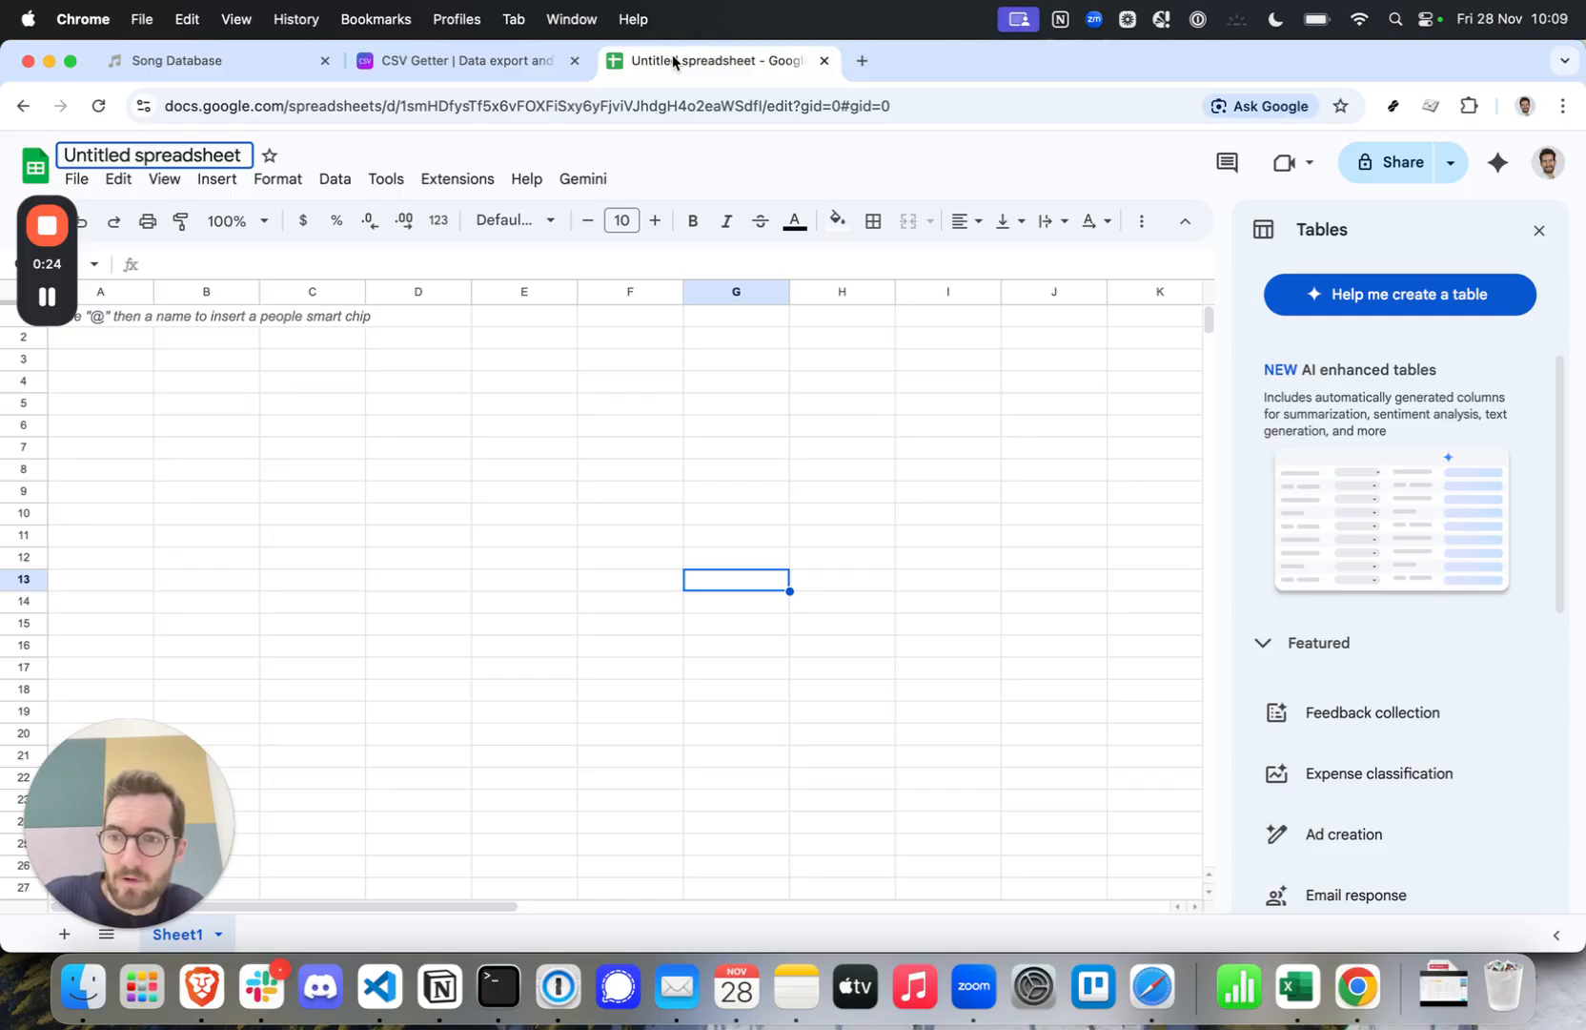
# Switch to the Song Database in Notion and review its song, artist, length, genre and ID records.
pyautogui.click(143, 63)
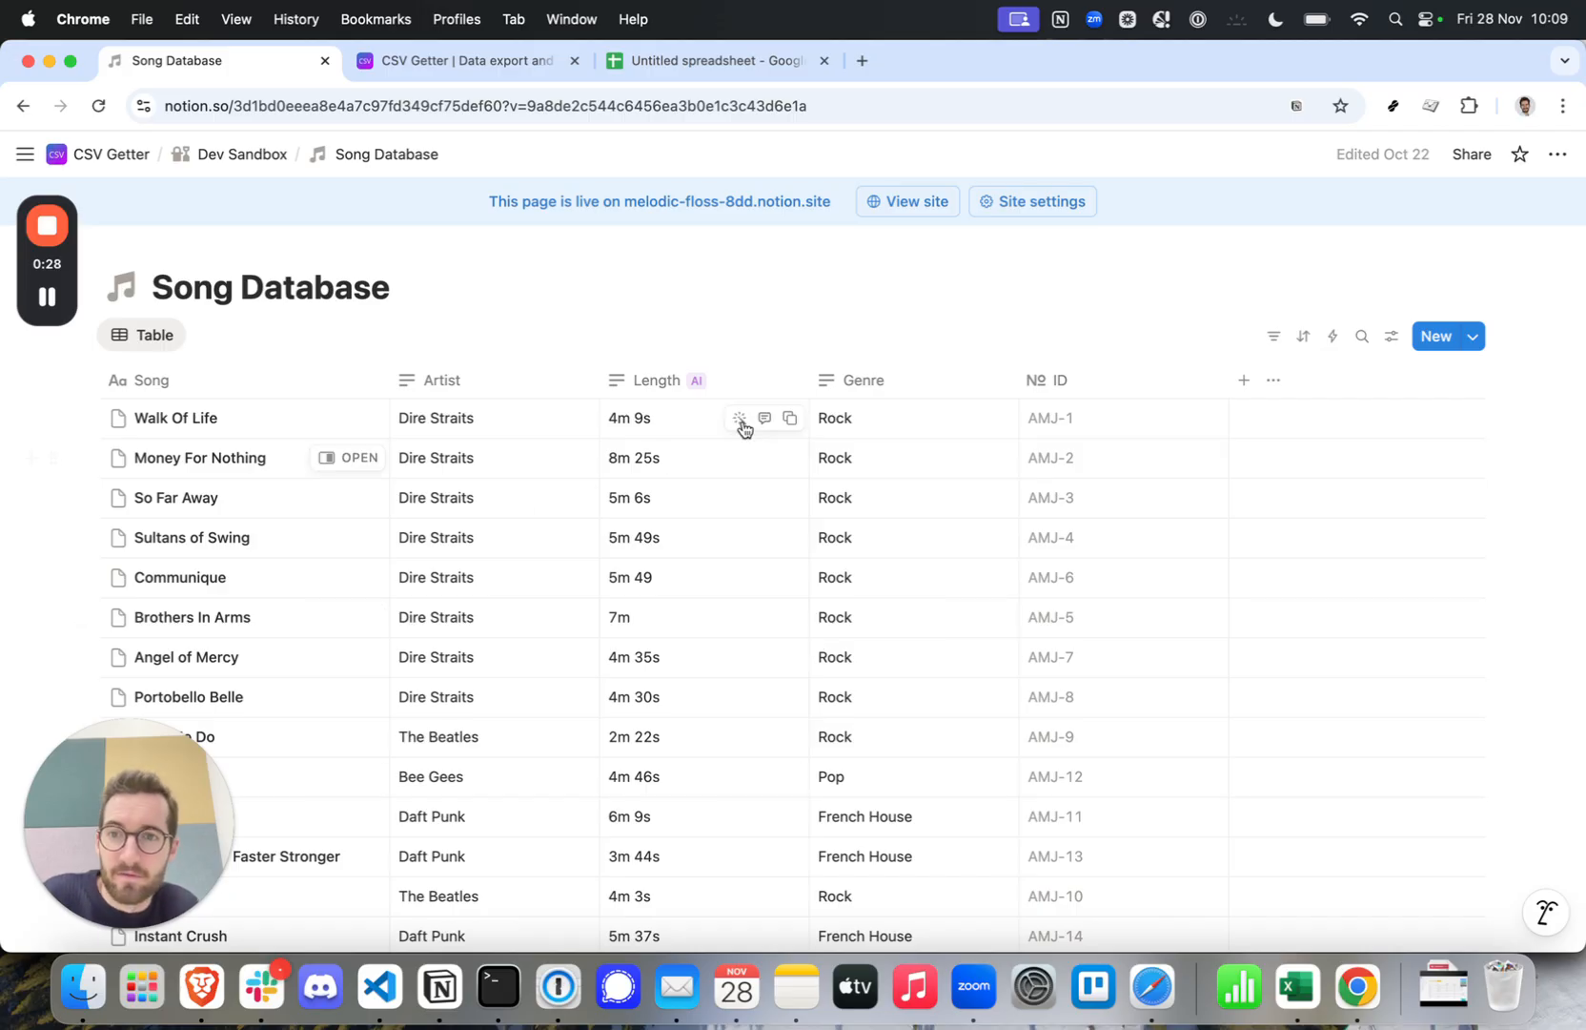
pyautogui.scroll(-4, 700, 620)
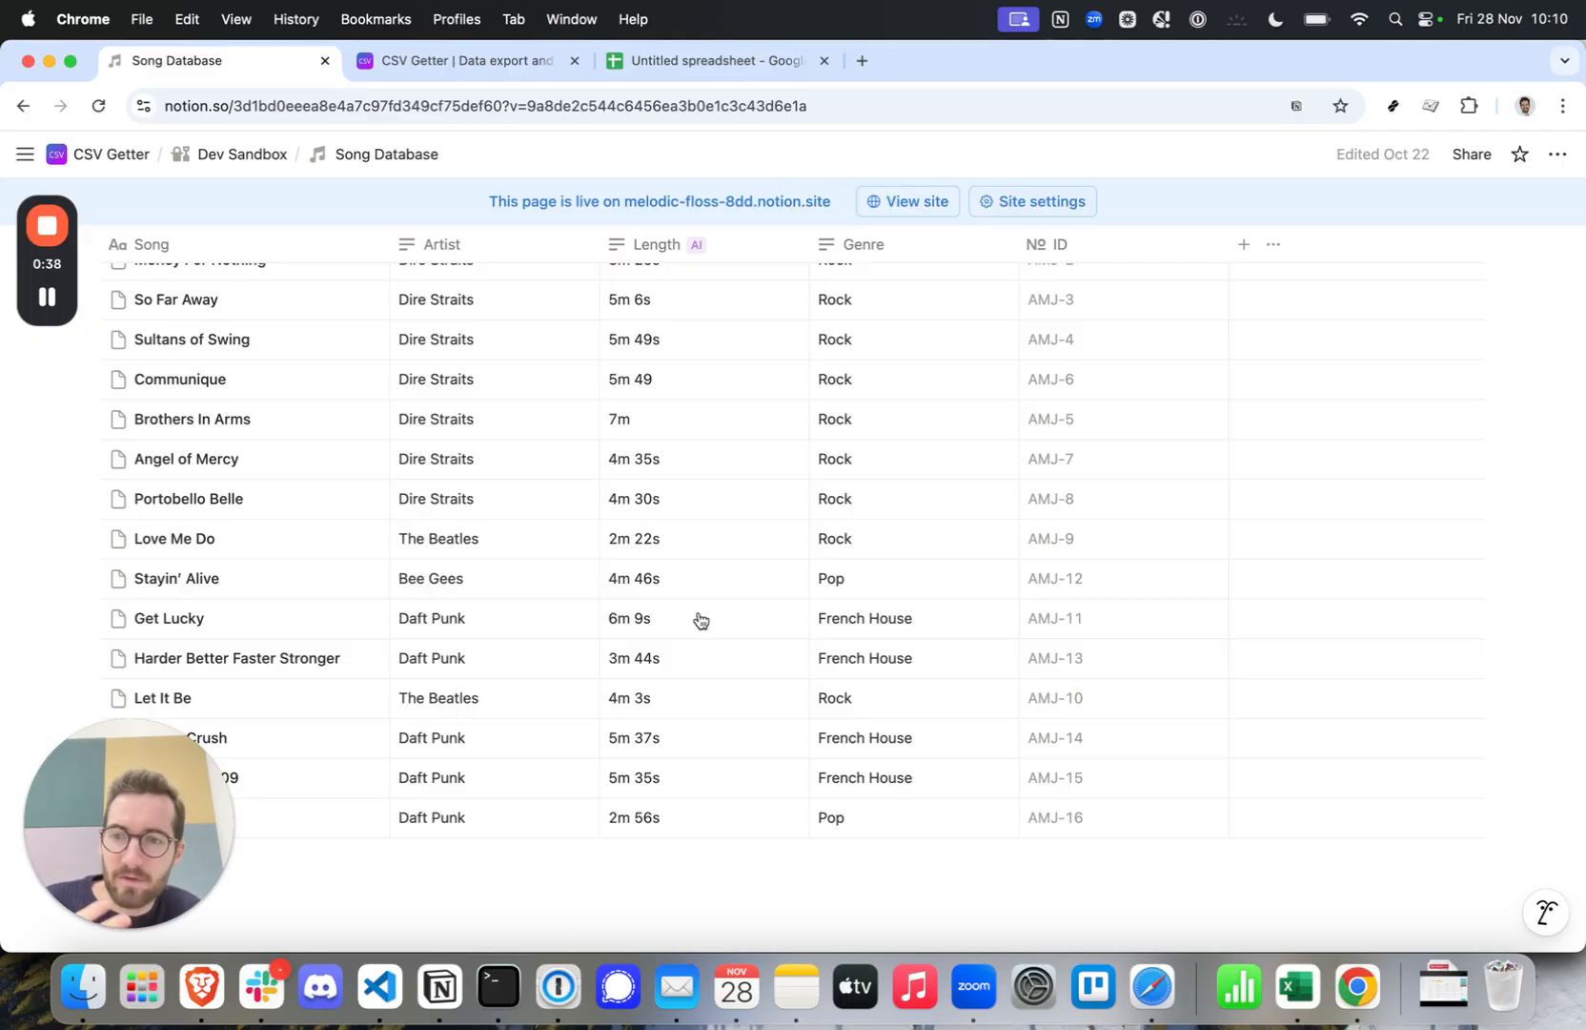
pyautogui.scroll(5, 699, 620)
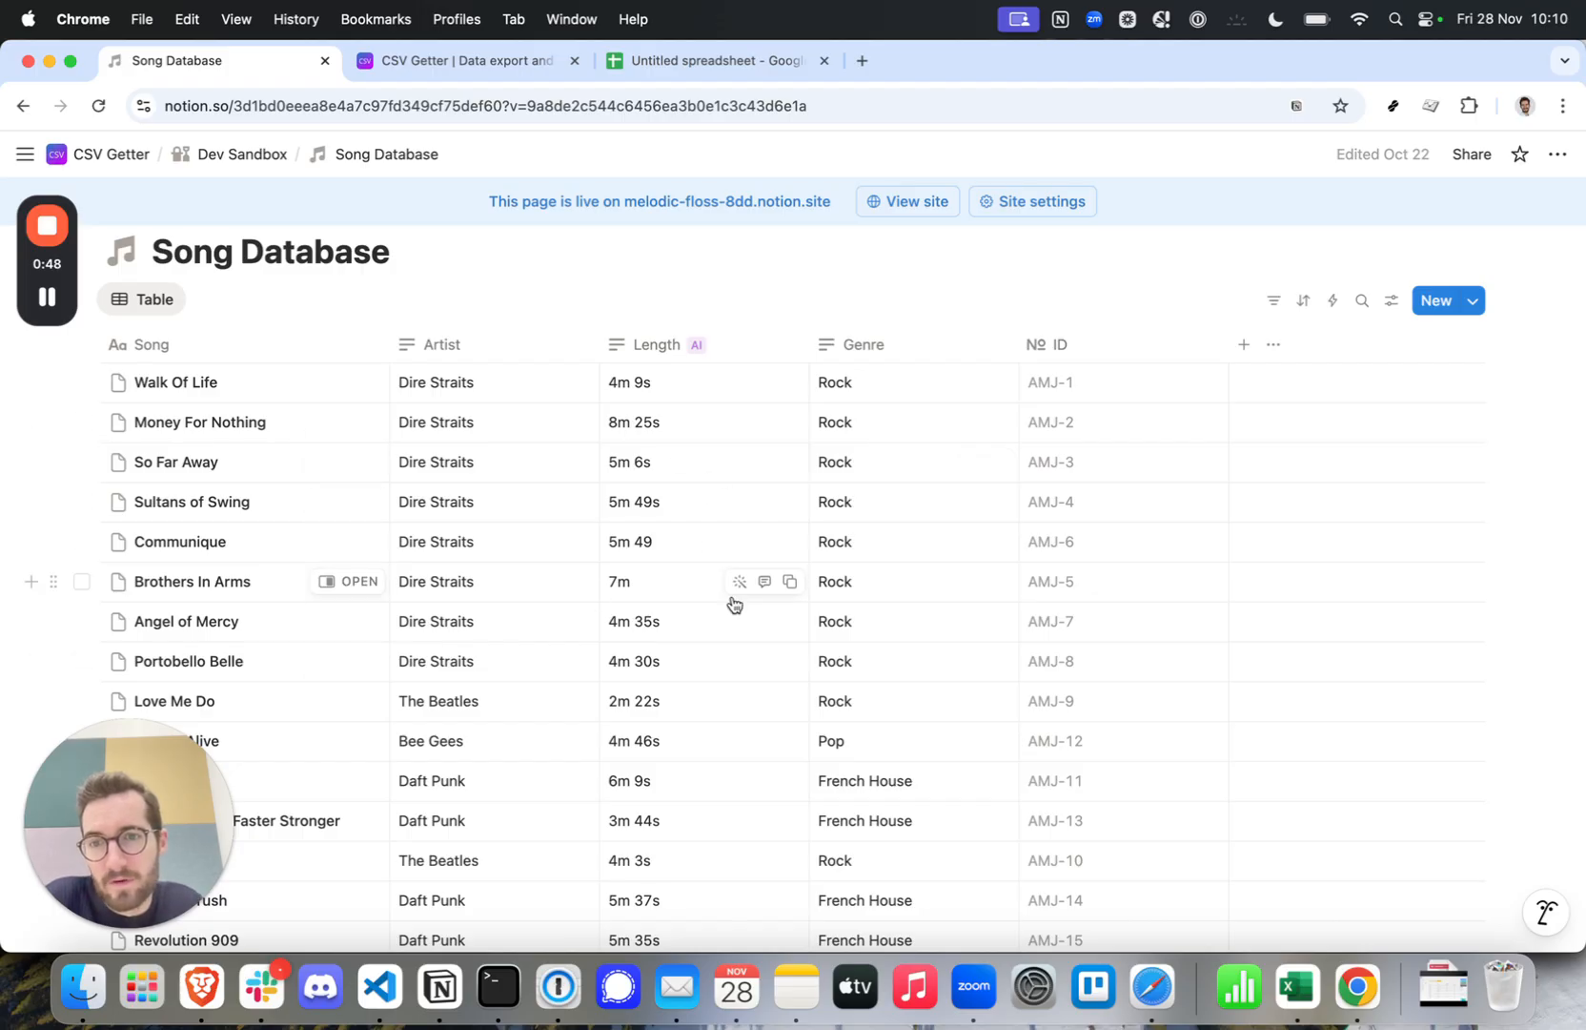
pyautogui.scroll(-2, 729, 601)
pyautogui.scroll(-1, 732, 602)
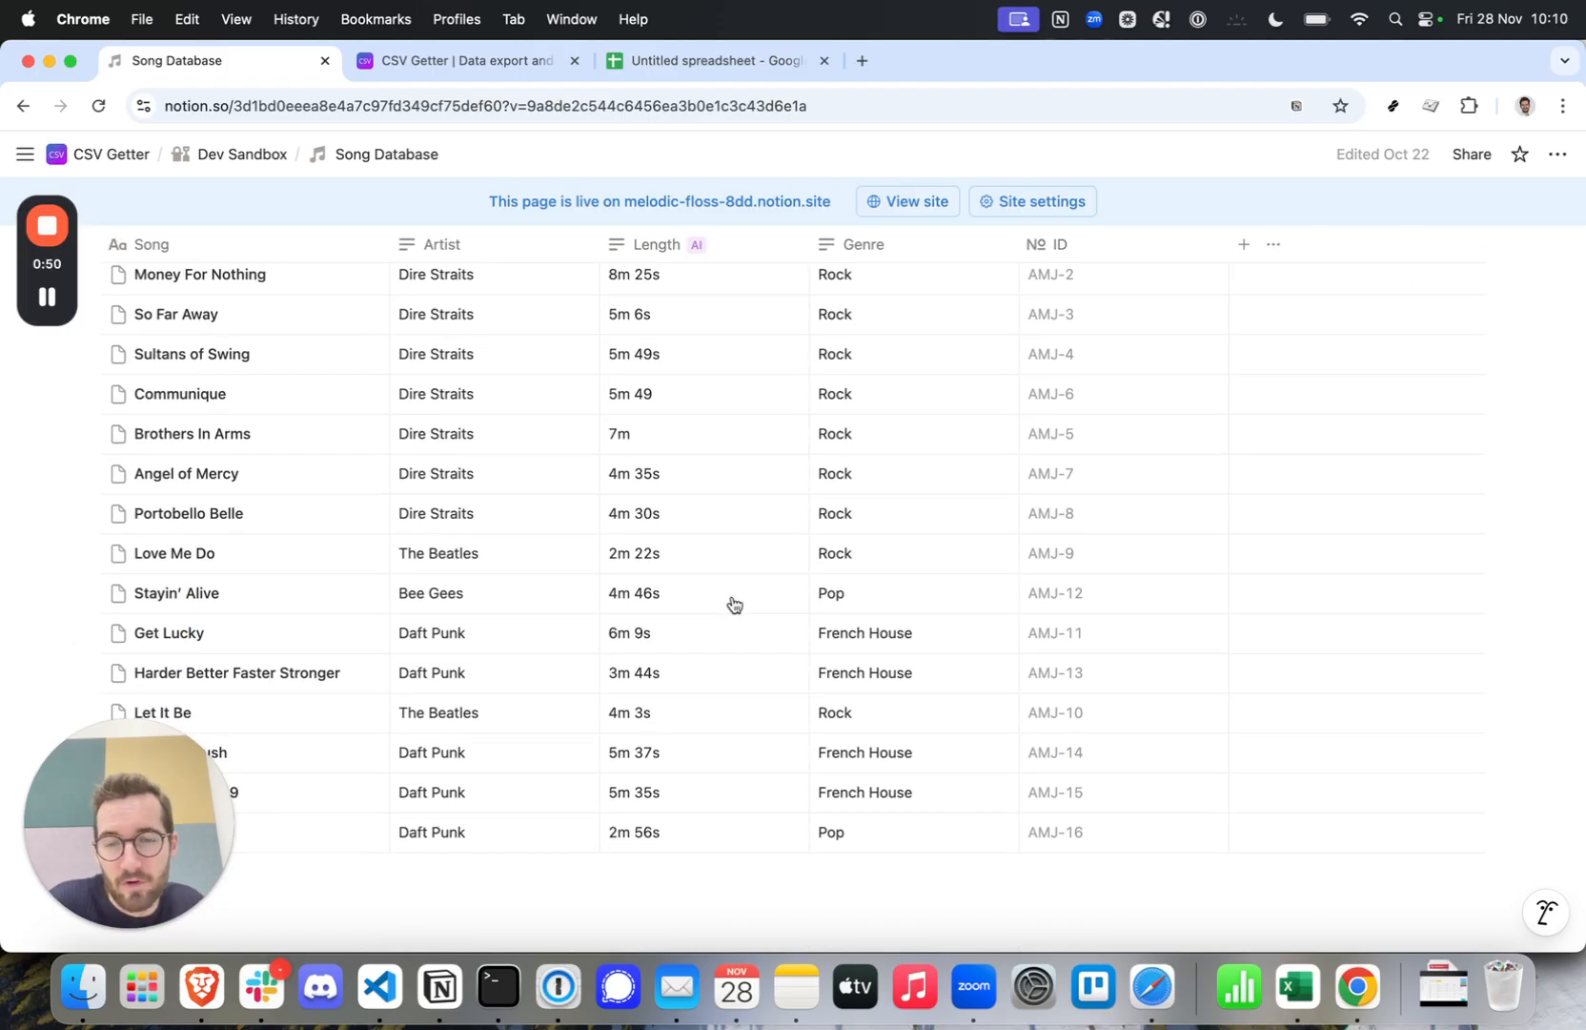
pyautogui.scroll(3, 733, 602)
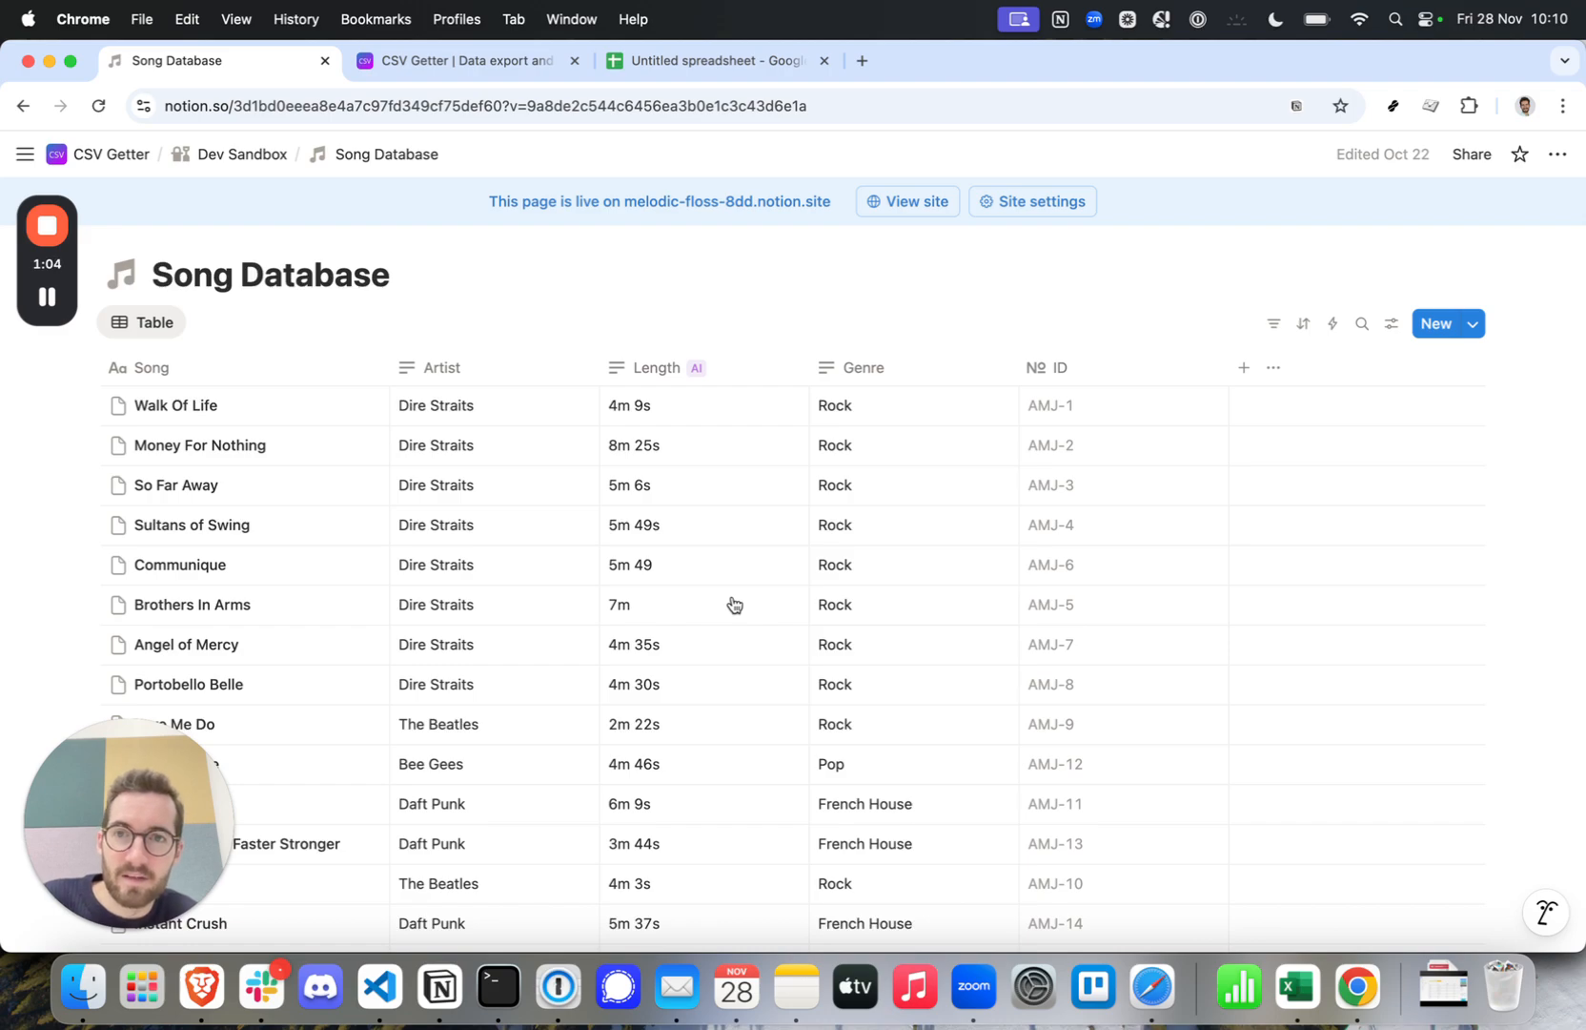
# Switch to the untitled Google Sheets spreadsheet and rename it "My Notion Database Backup".
pyautogui.click(685, 61)
pyautogui.moveTo(37, 270); pyautogui.dragTo(327, 837)
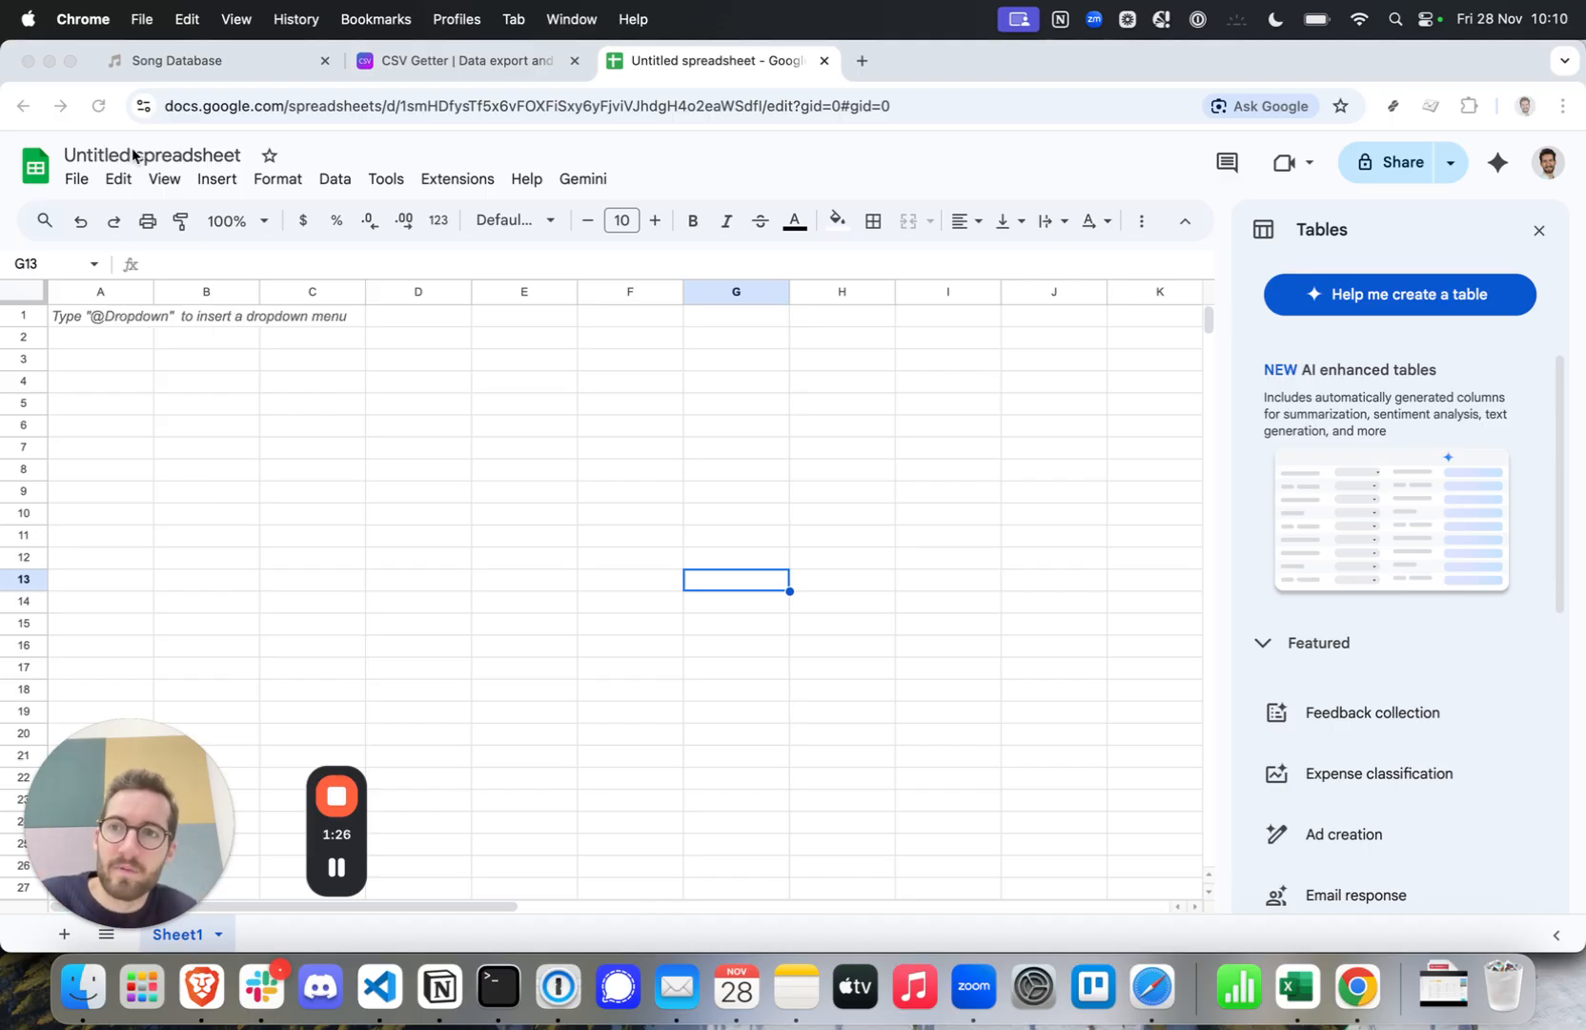
pyautogui.click(95, 160)
pyautogui.click(134, 160)
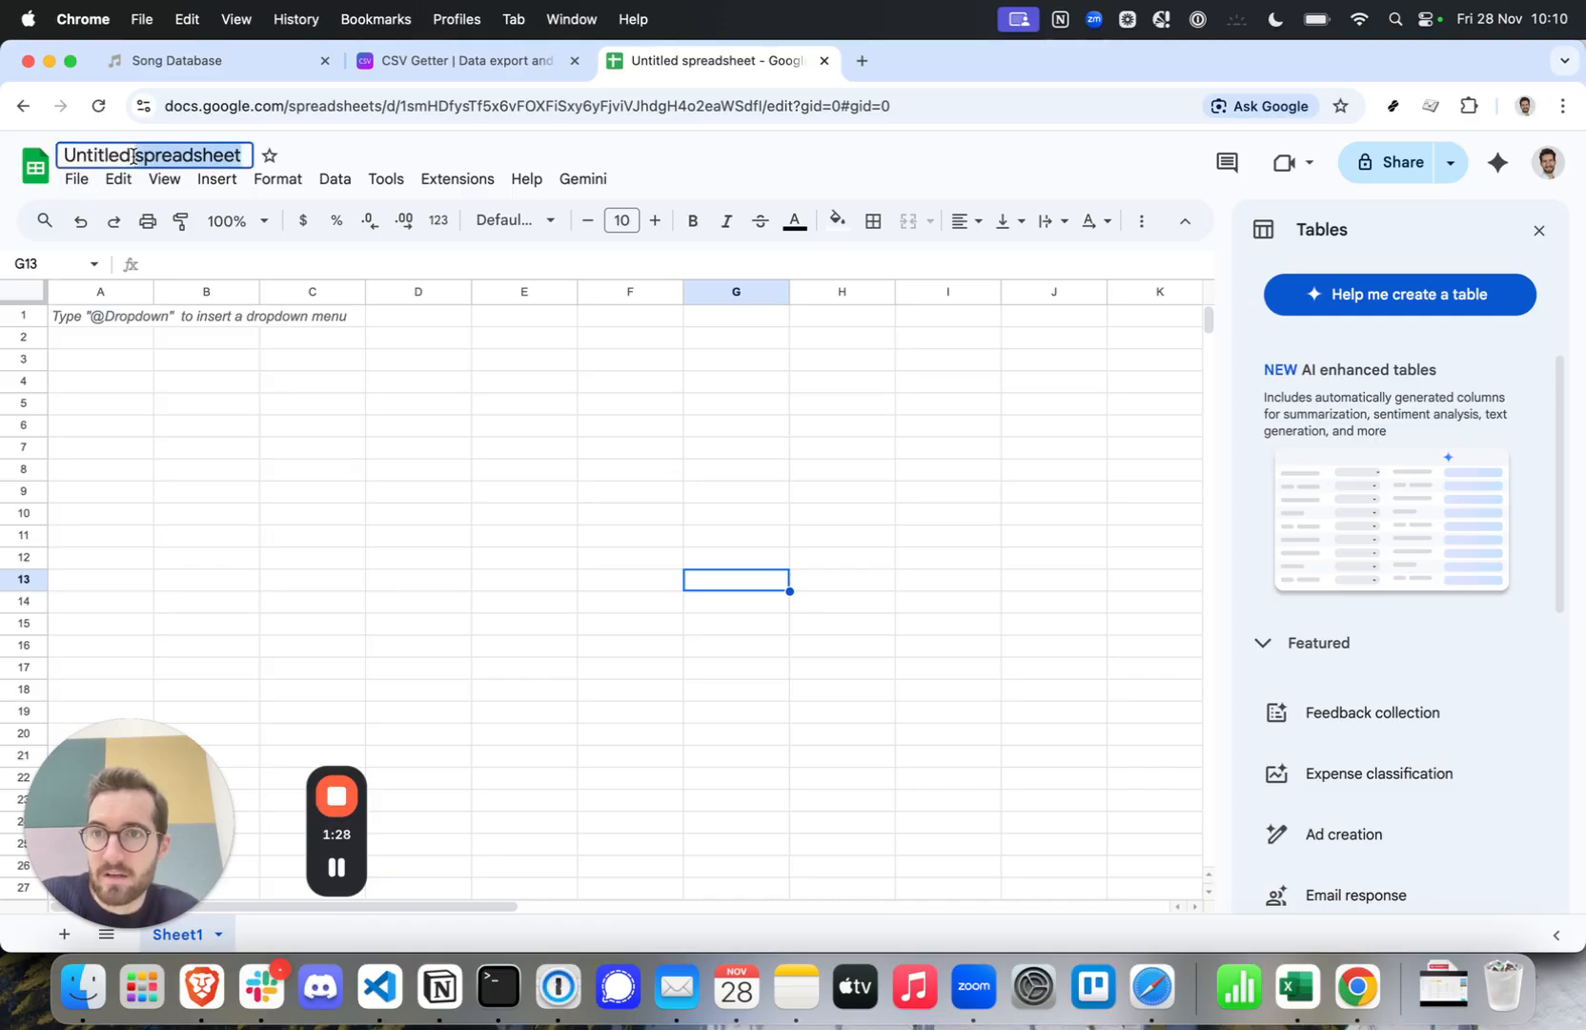
pyautogui.write('My Noti')
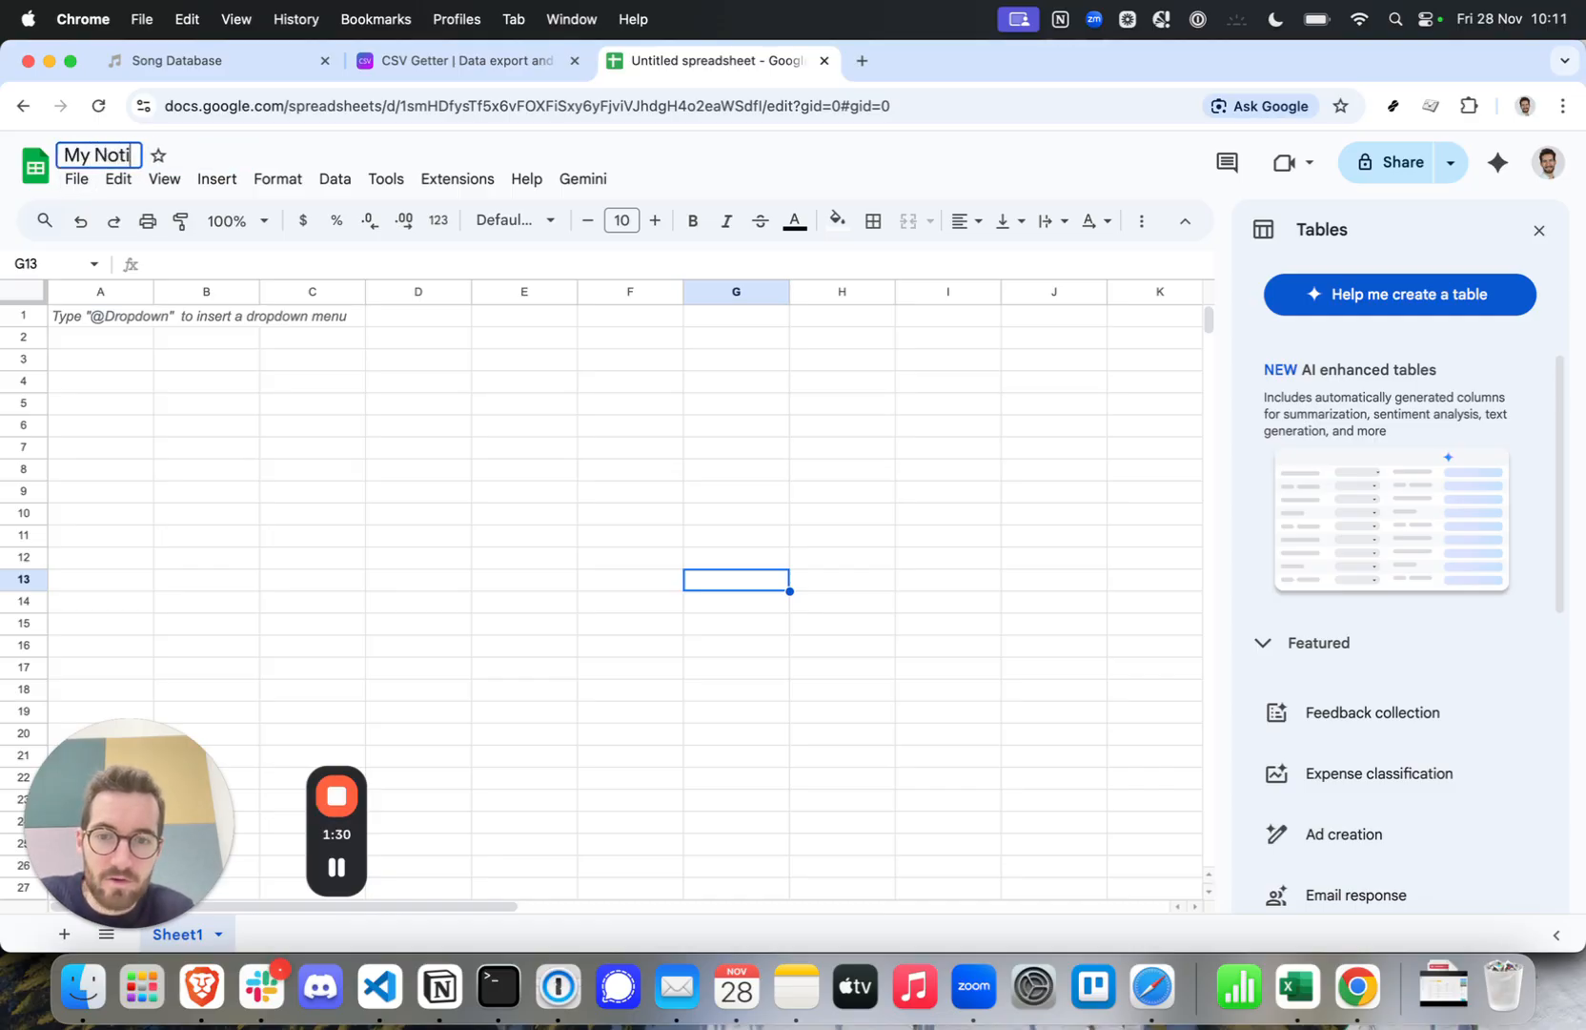
pyautogui.write('on Database Backup')
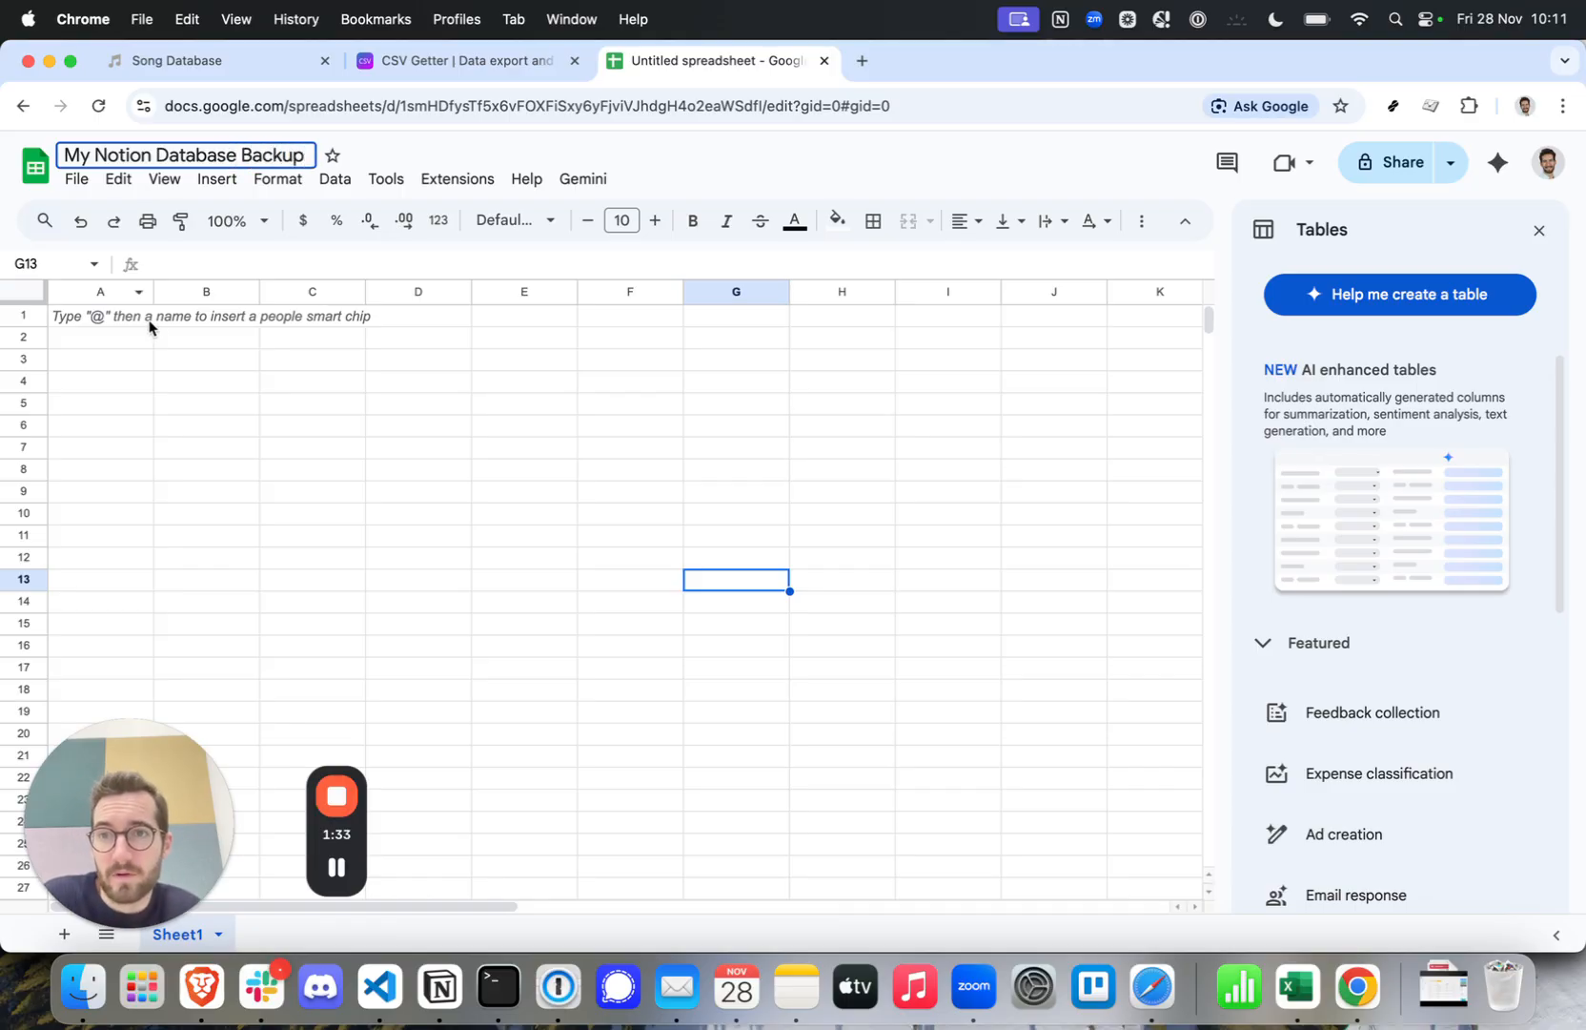
pyautogui.click(141, 430)
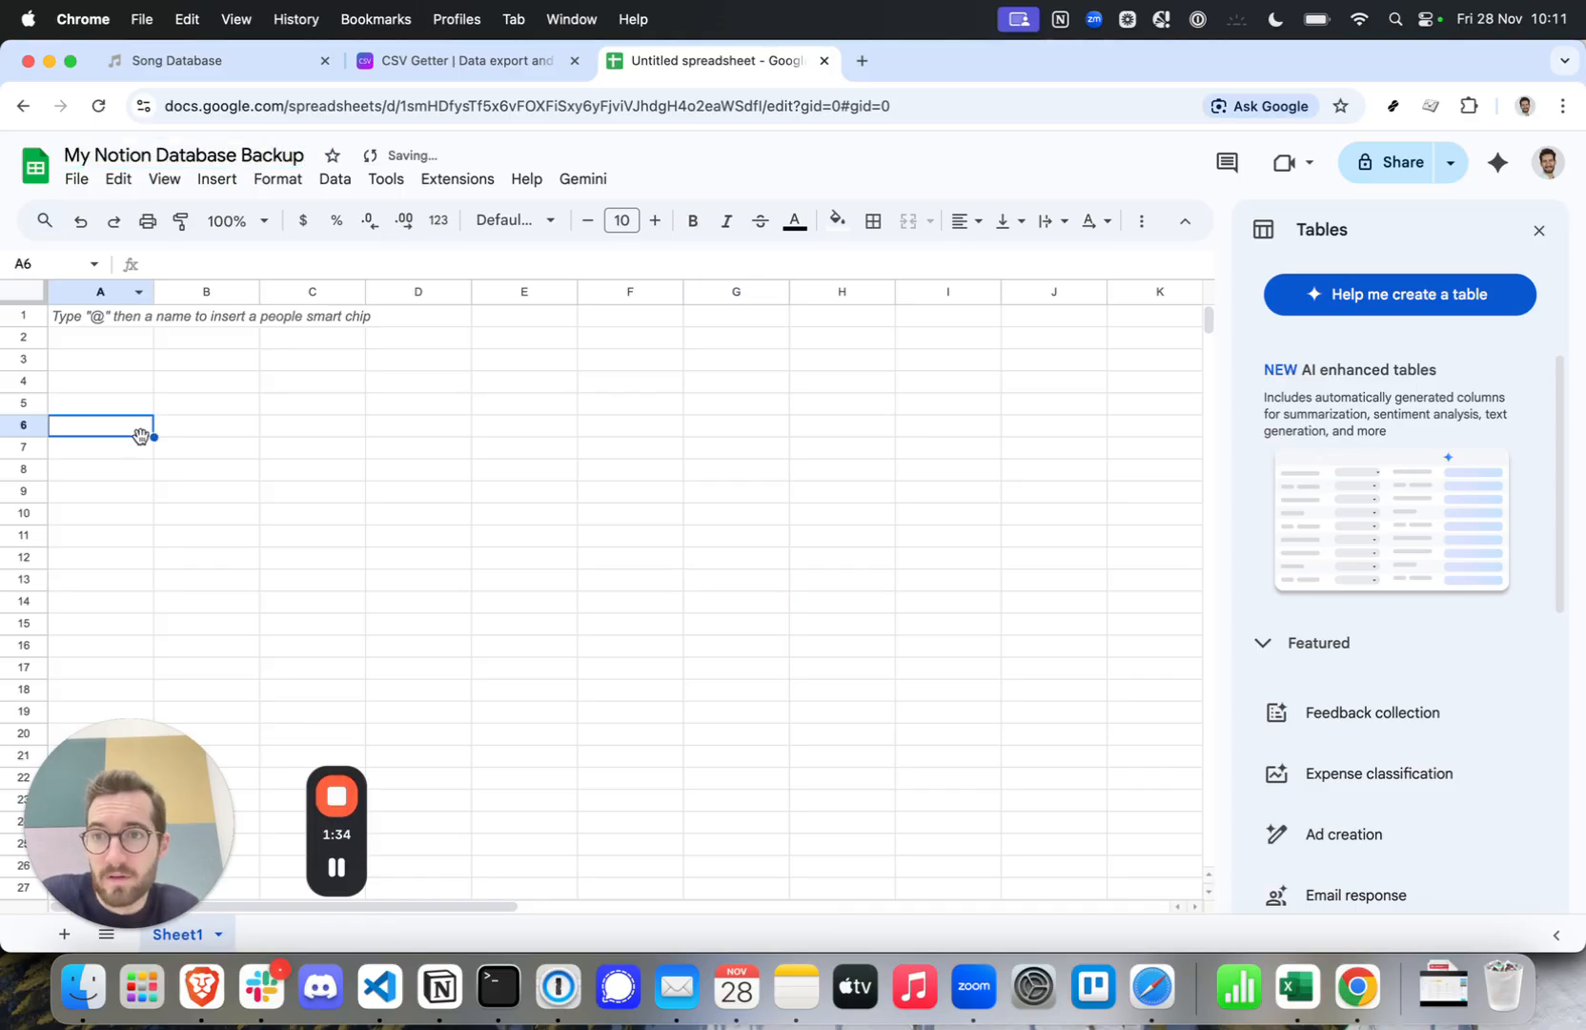
# Insert the featured Blank table template into Sheet1 of the backup spreadsheet.
pyautogui.scroll(-2, 1398, 474)
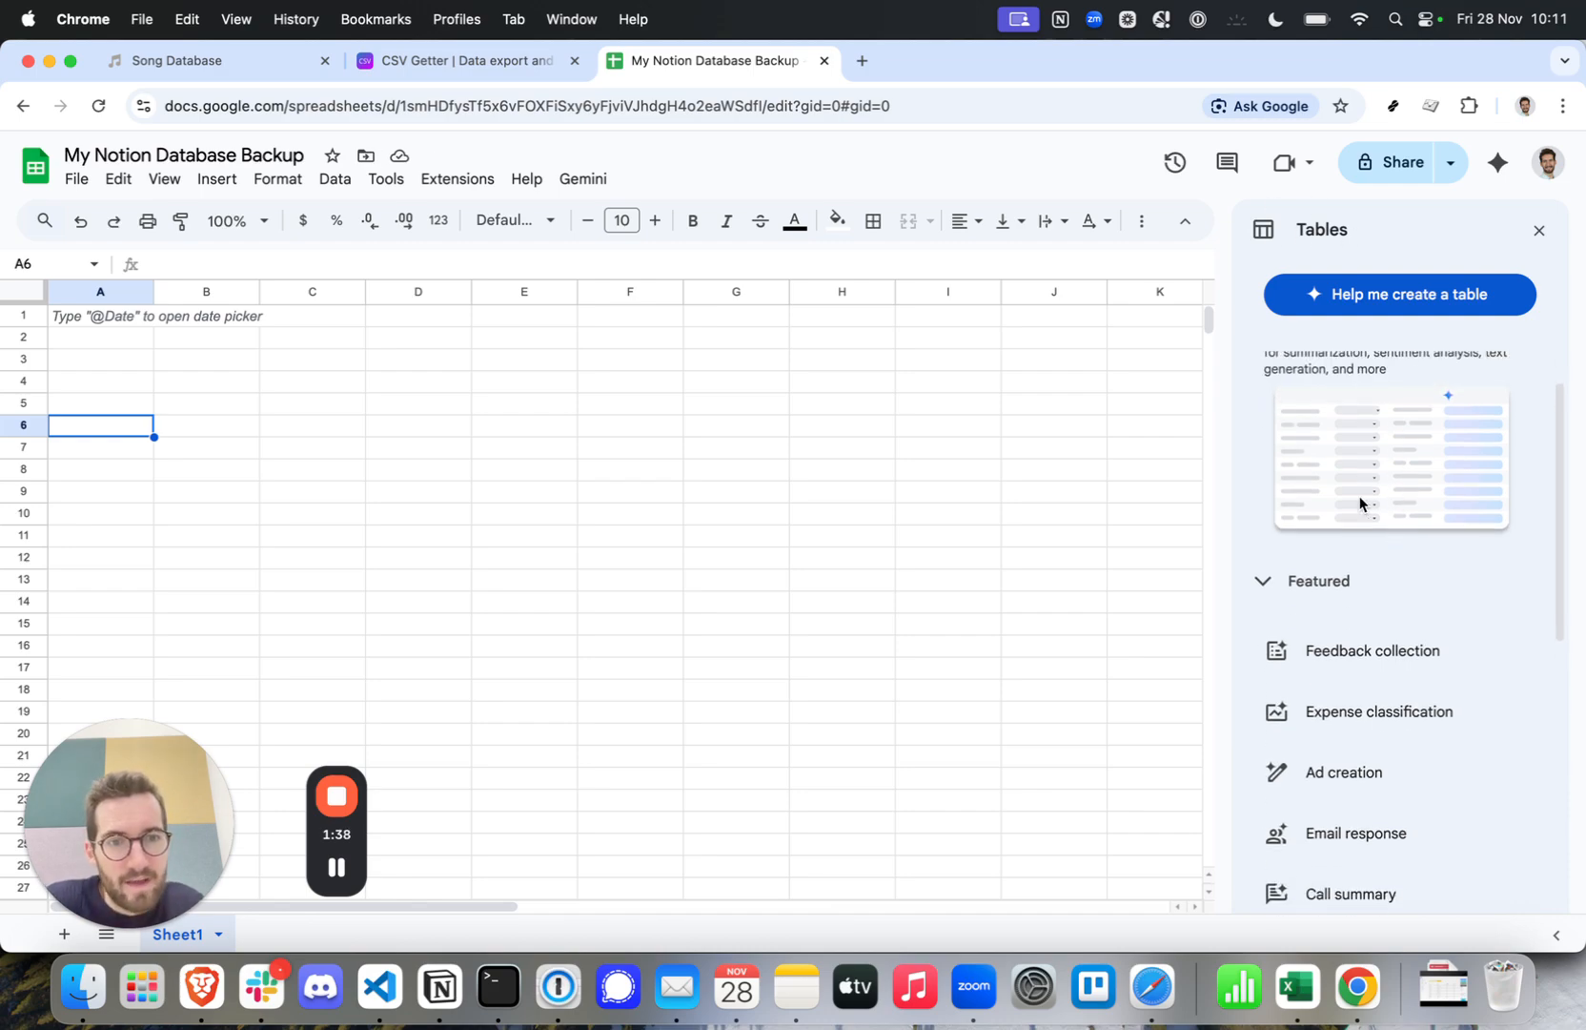
pyautogui.scroll(-4, 1360, 496)
pyautogui.click(1360, 502)
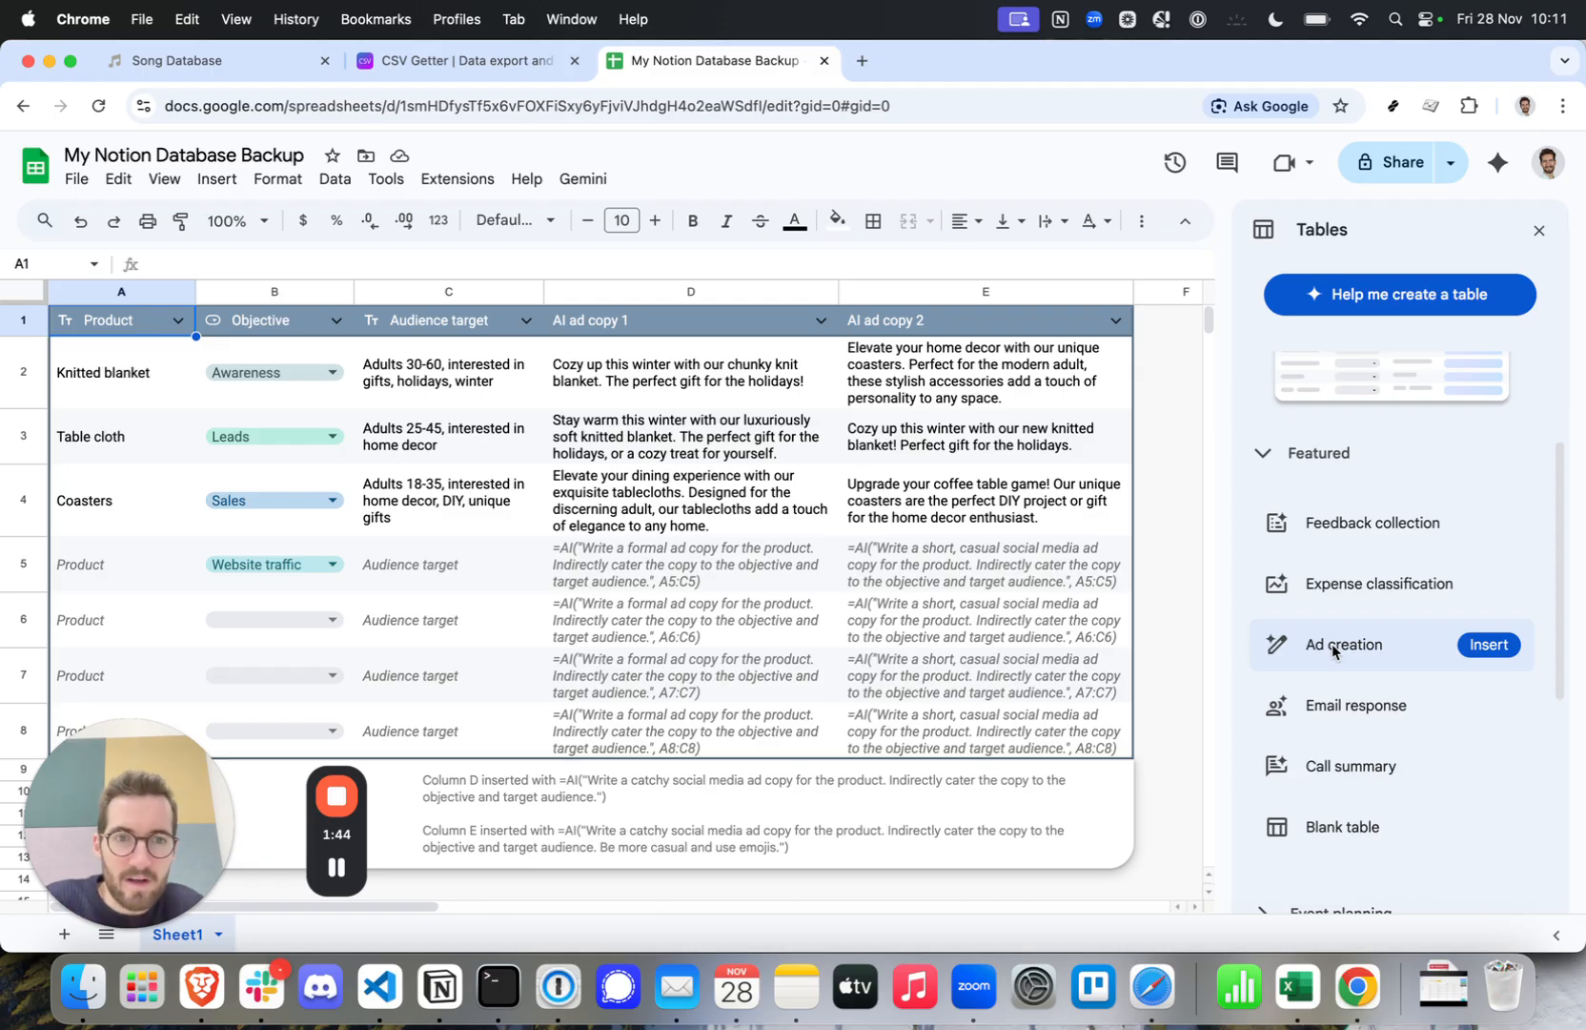
pyautogui.scroll(-8, 1323, 708)
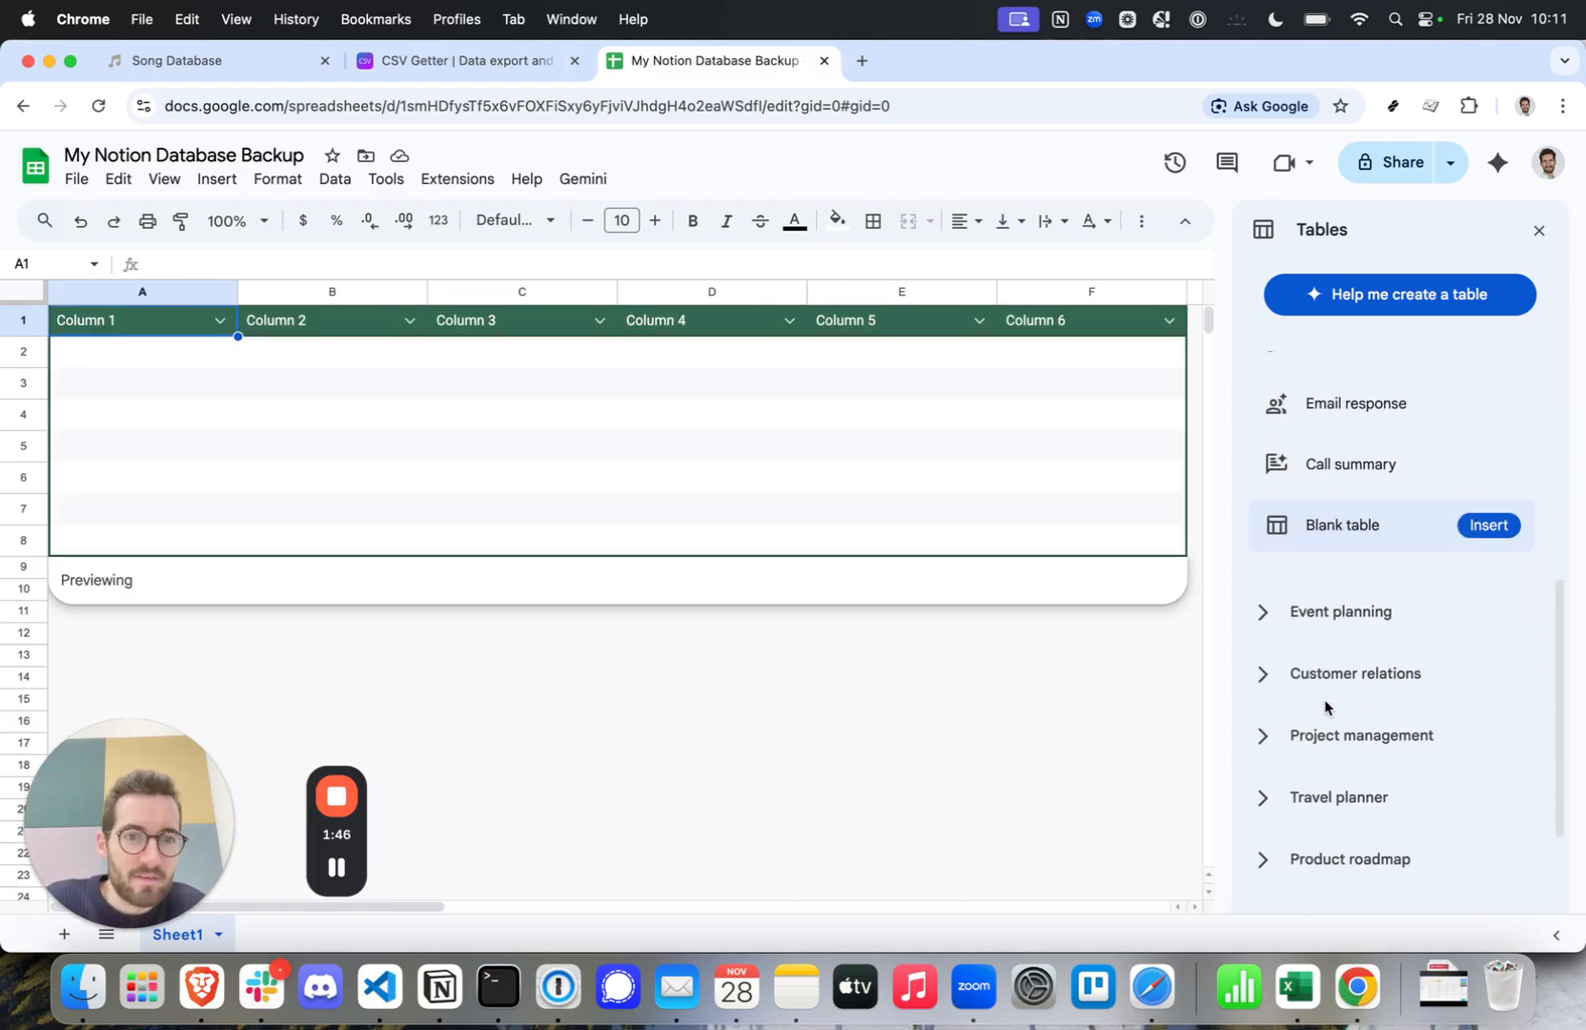
pyautogui.scroll(10, 1325, 707)
pyautogui.scroll(-5, 1325, 707)
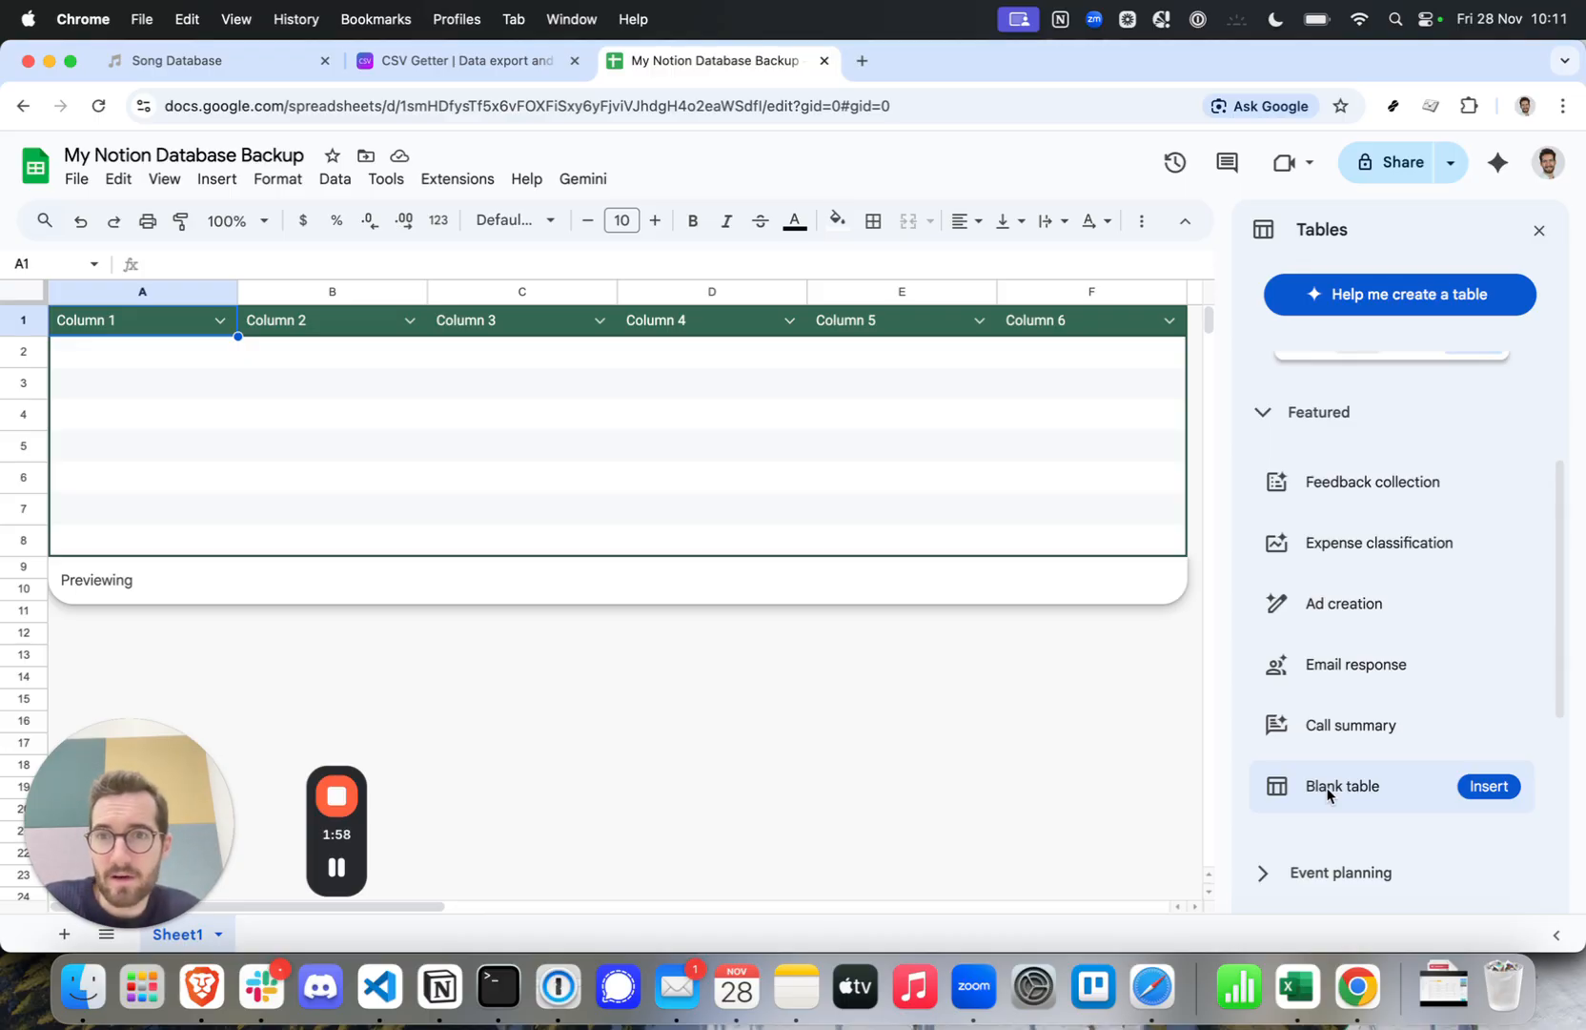
pyautogui.click(1327, 794)
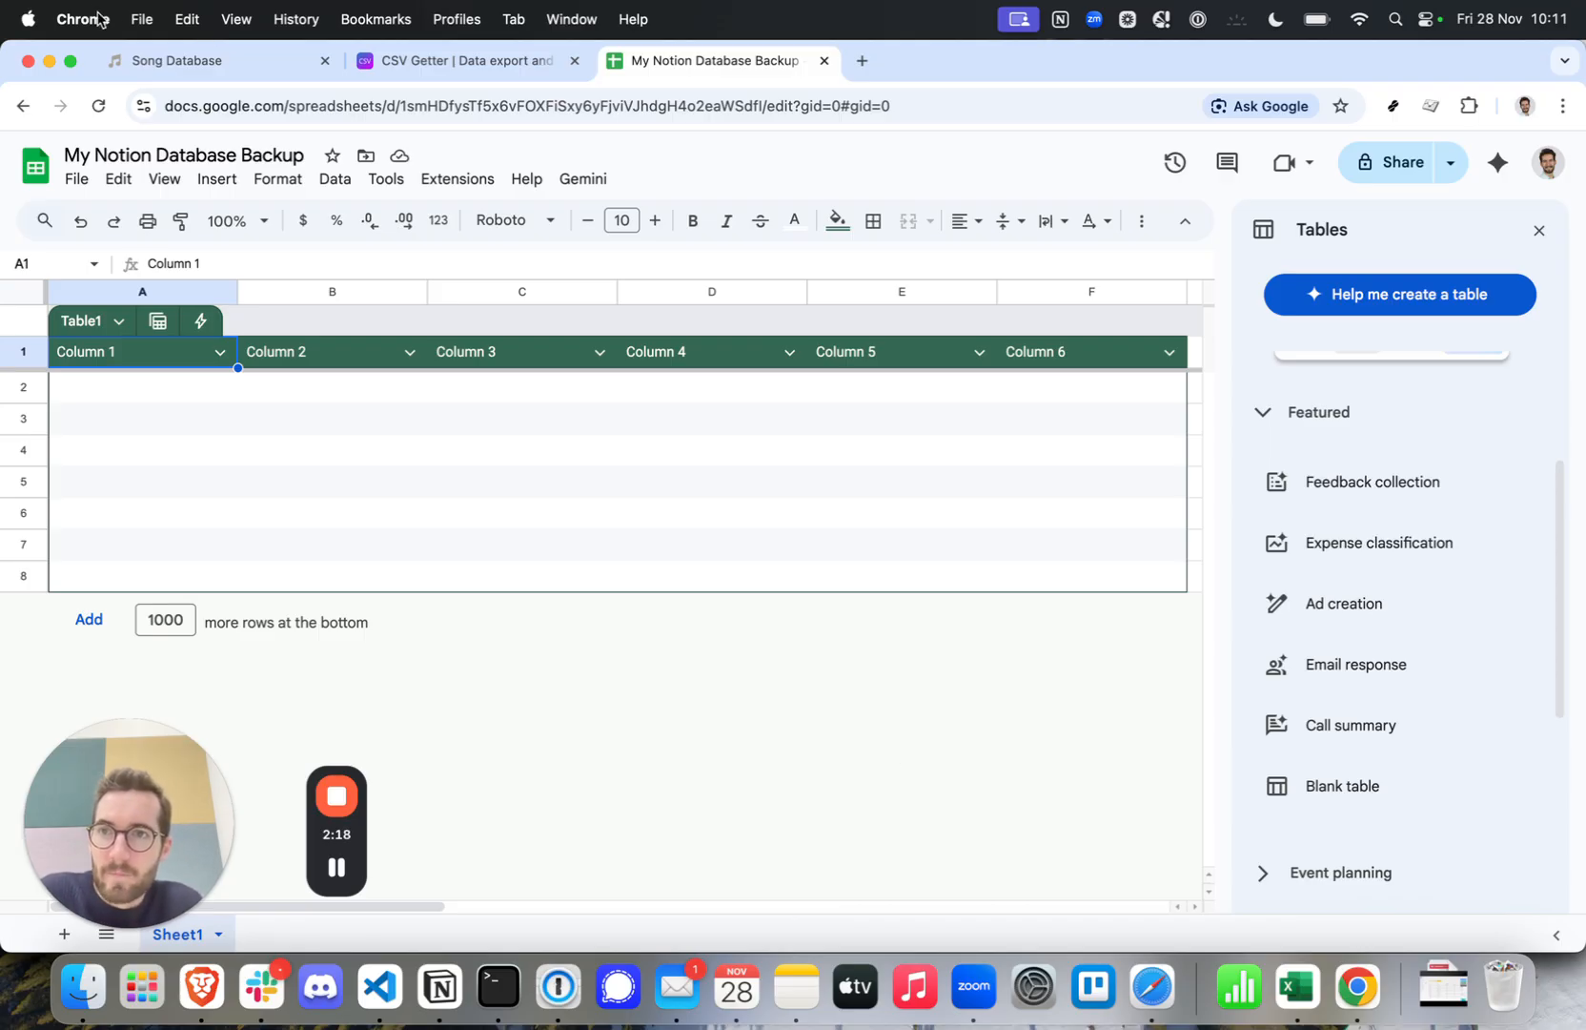
# Look over the CSV Getter home page, the Notion Song Database and the backup spreadsheet in turn.
pyautogui.click(412, 60)
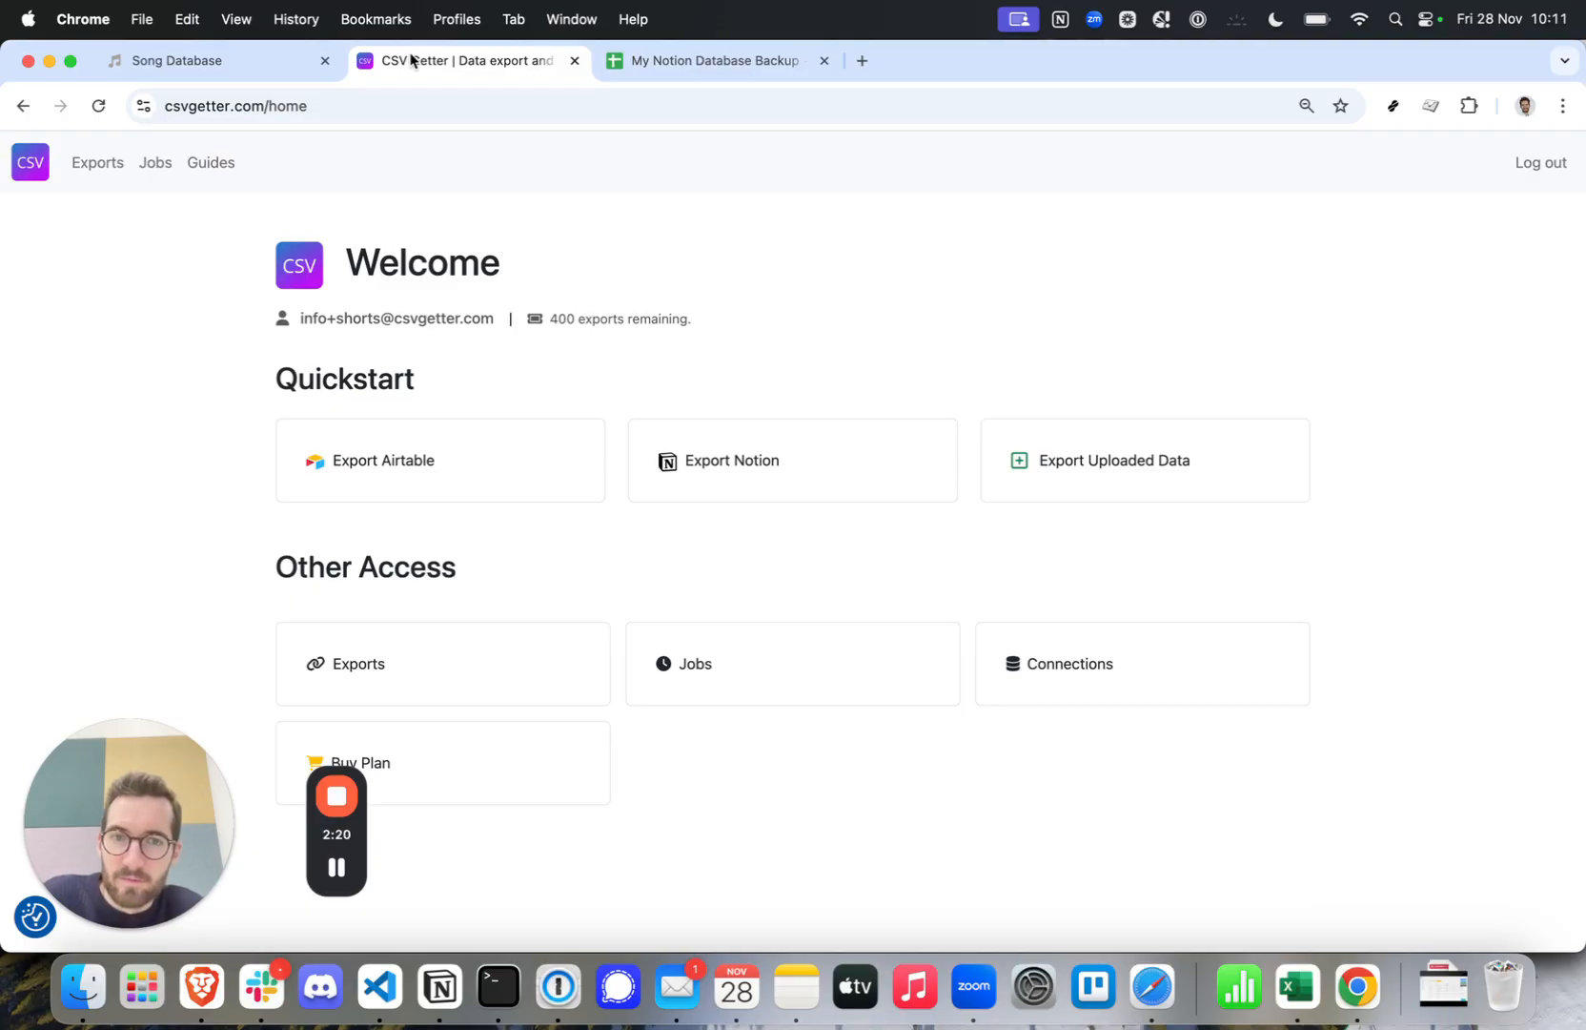
pyautogui.click(211, 63)
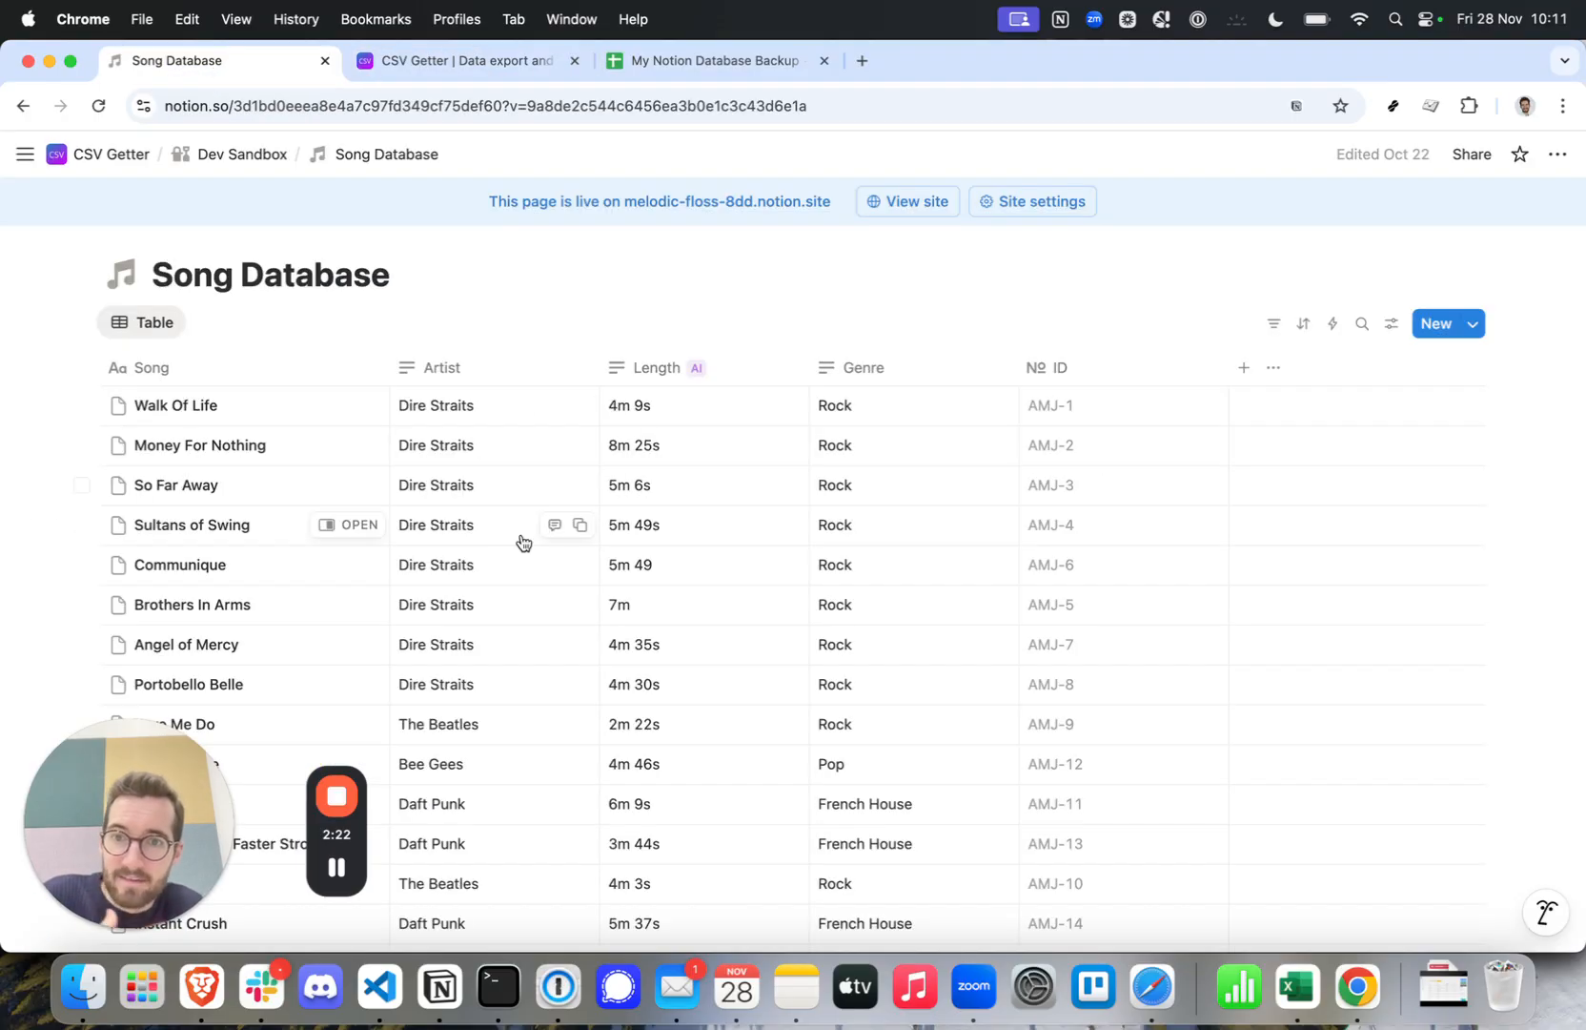
pyautogui.click(702, 57)
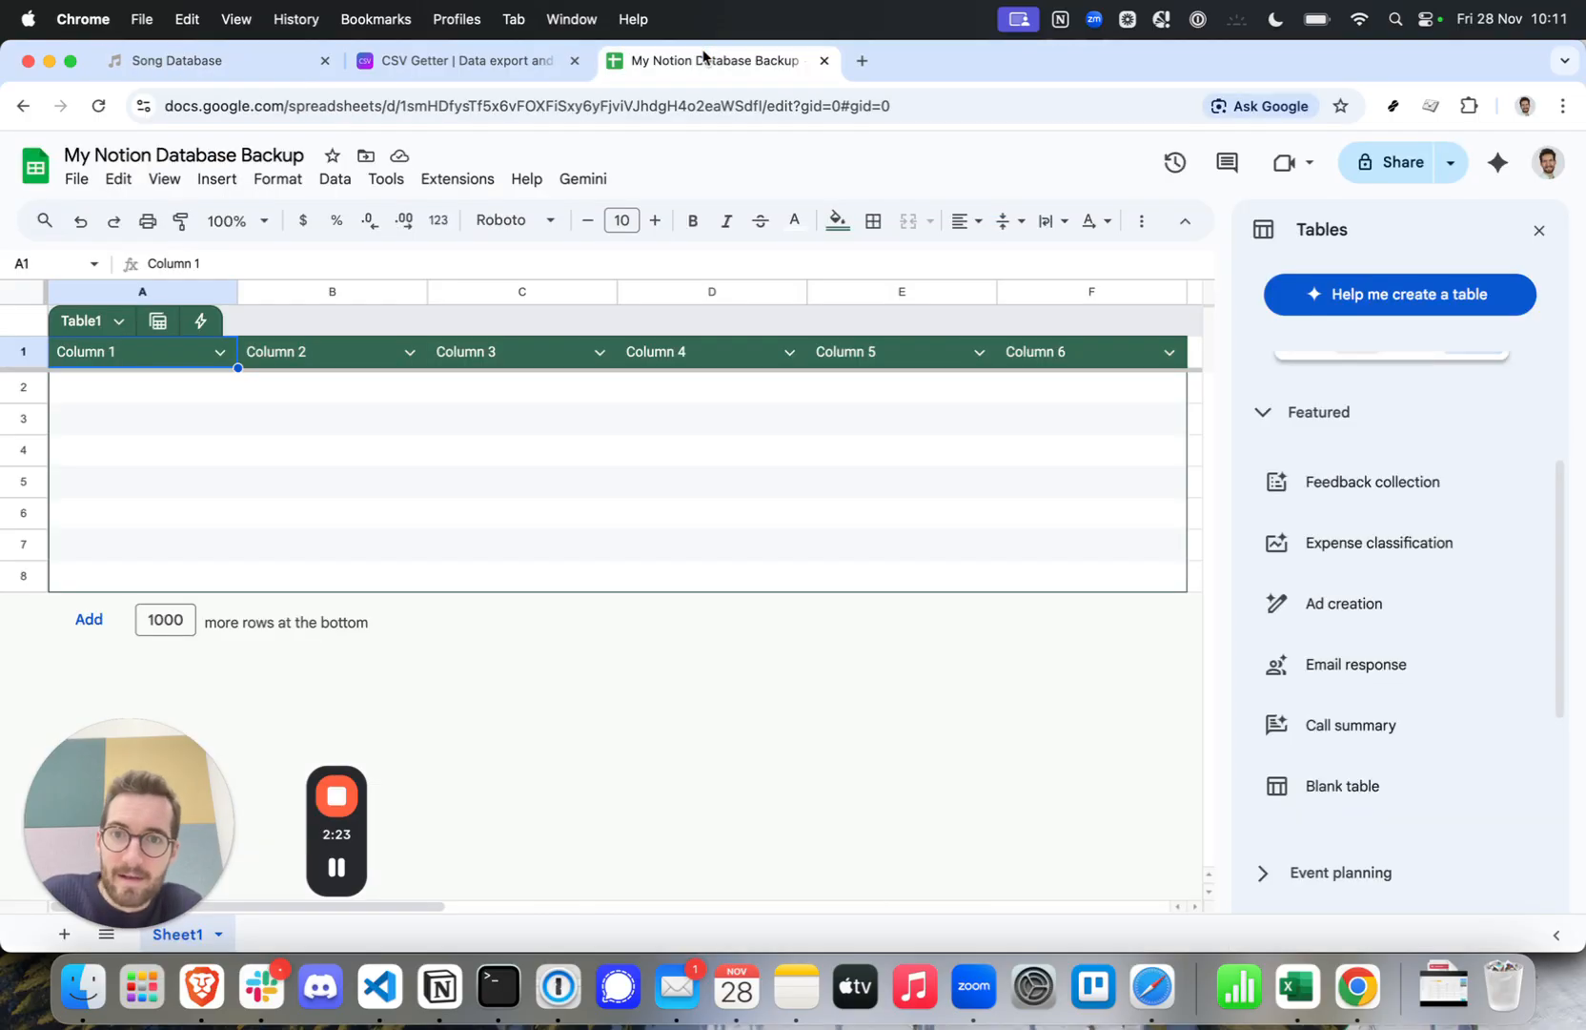
pyautogui.click(506, 67)
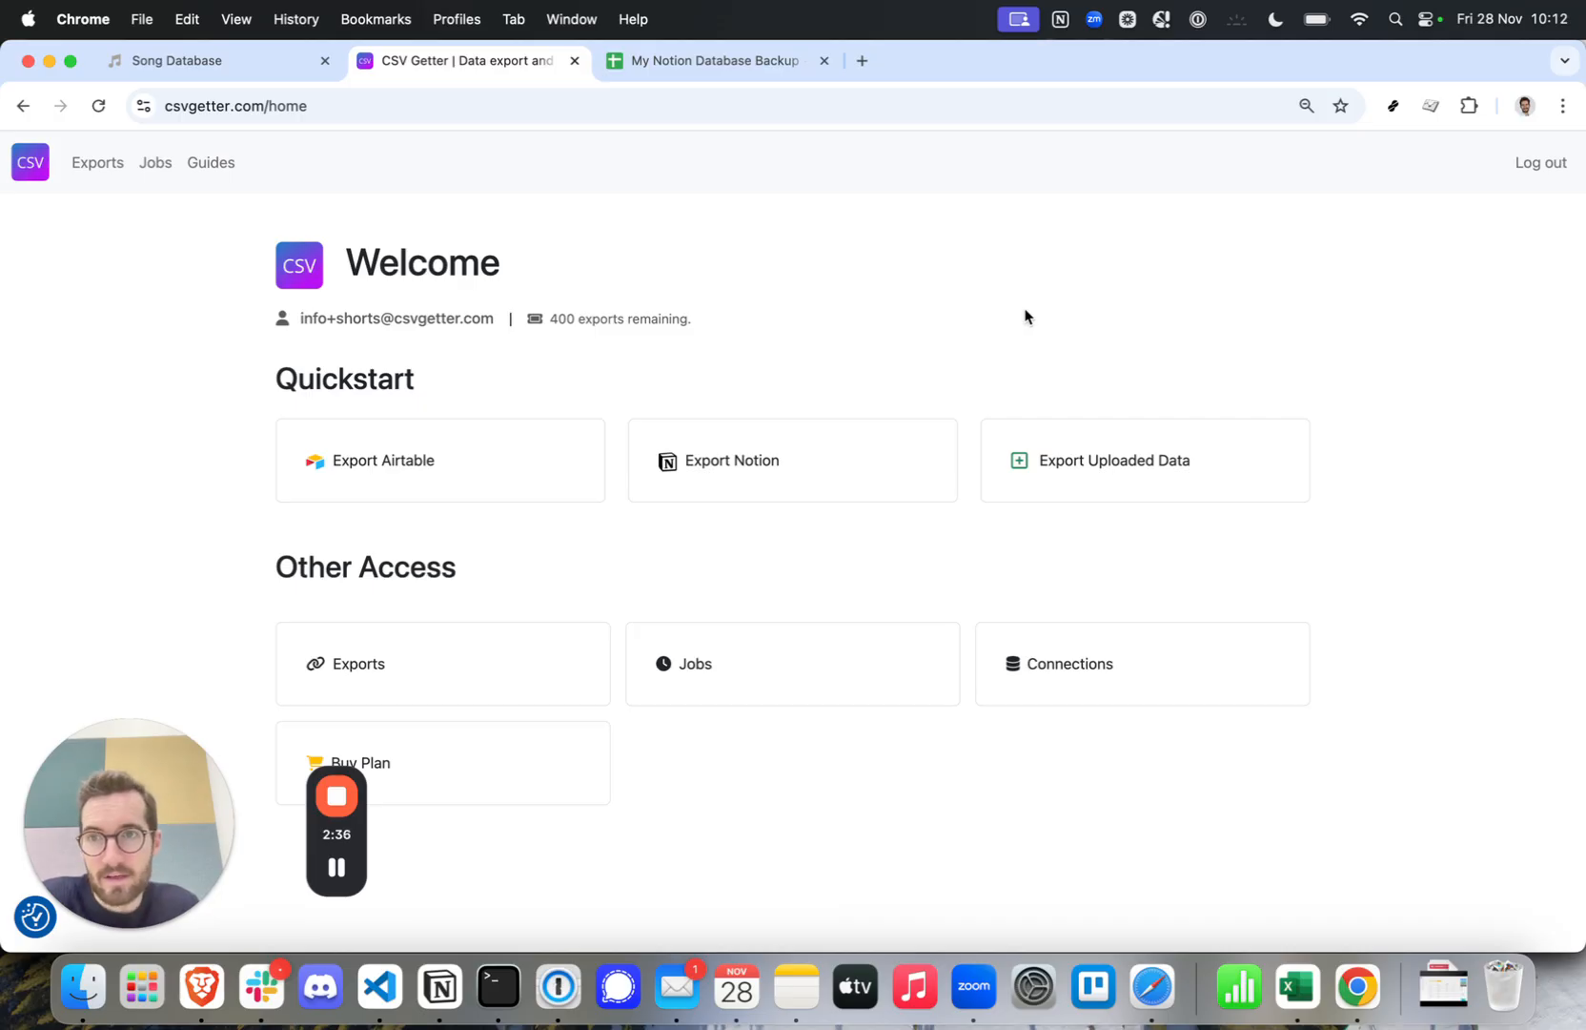
pyautogui.click(187, 63)
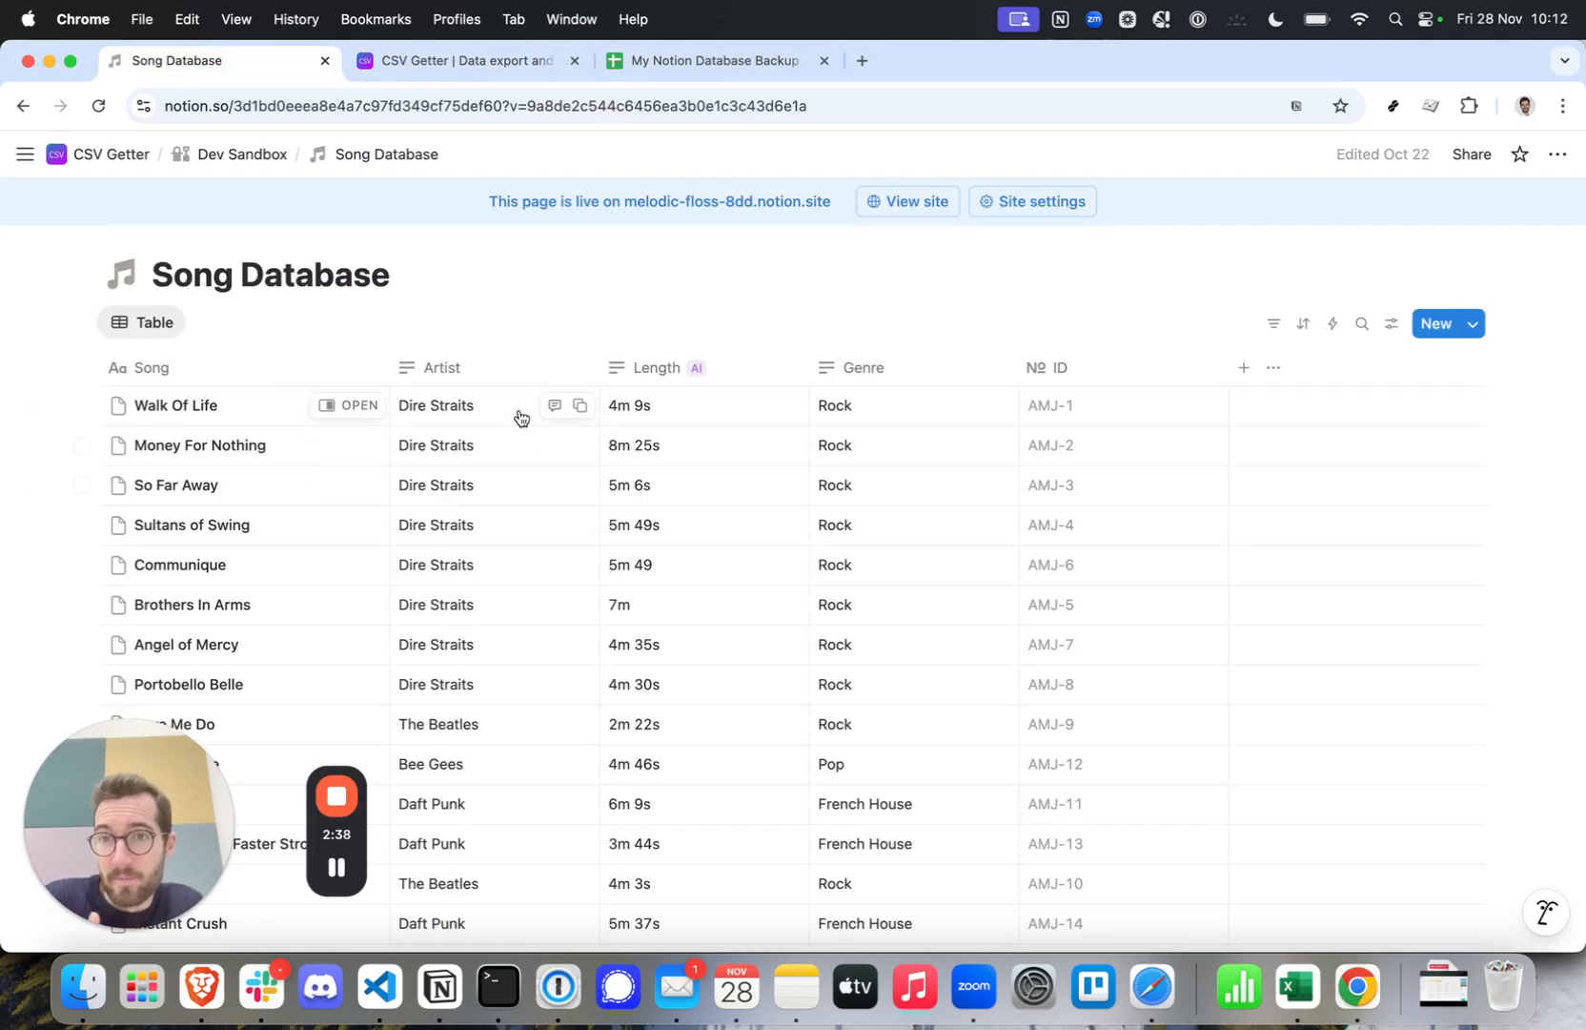
pyautogui.click(715, 77)
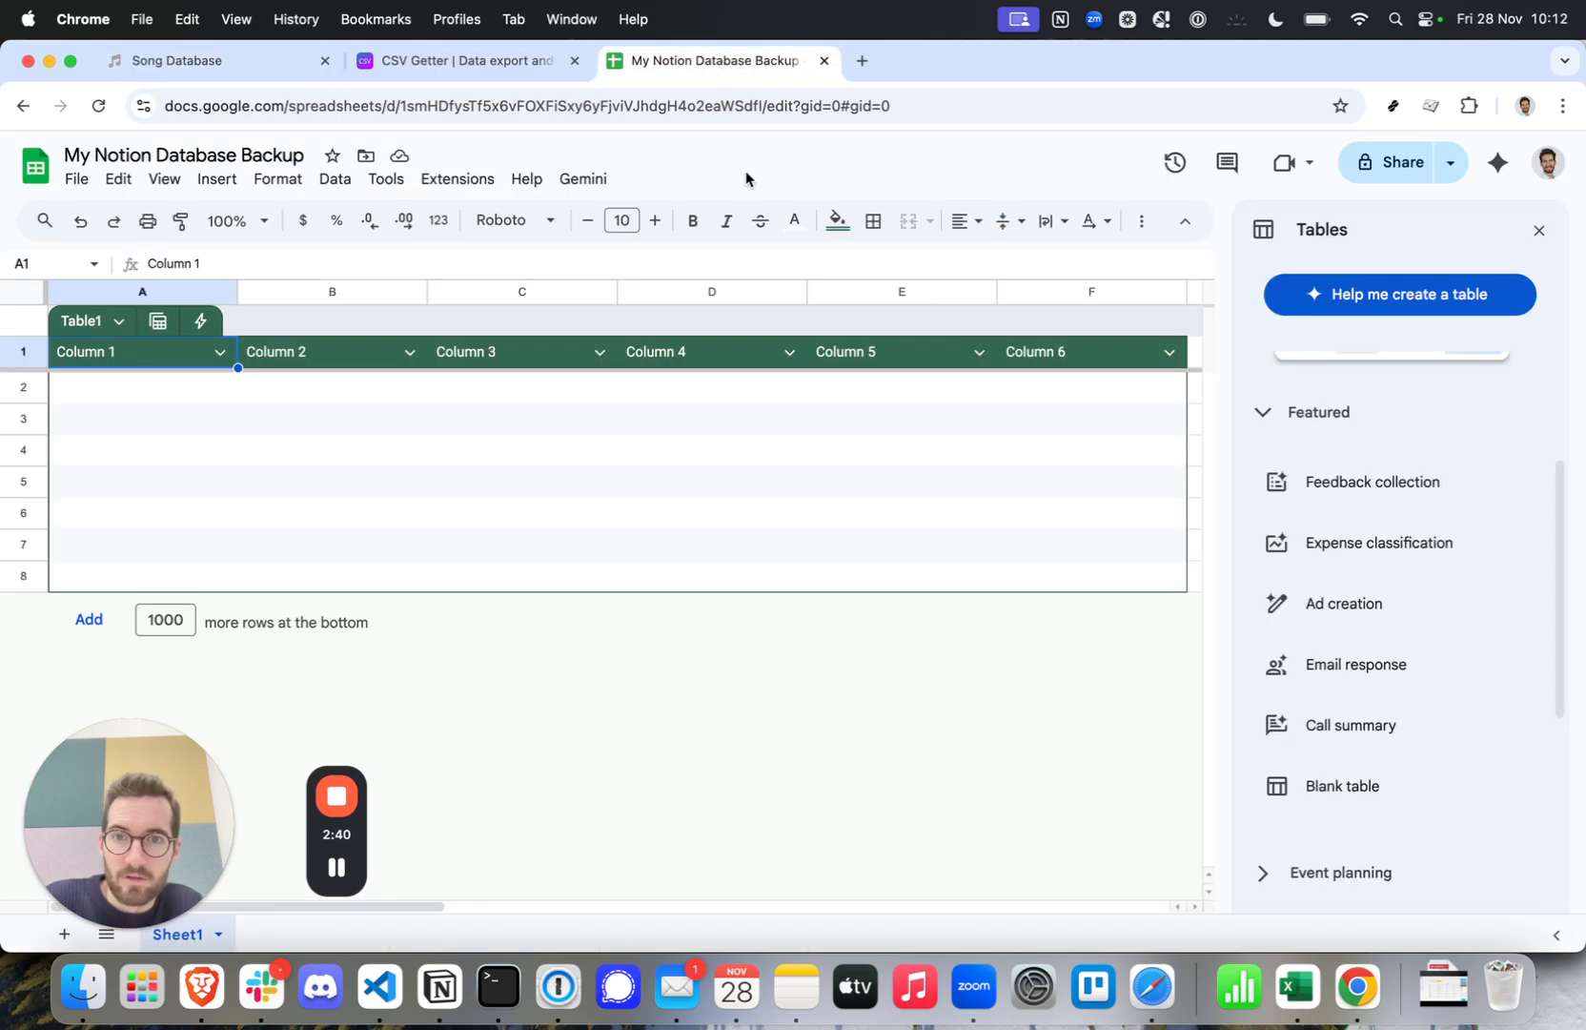
# Start a Notion export in CSV Getter and begin connecting Notion, proceeding to the selection of pages to share.
pyautogui.click(486, 61)
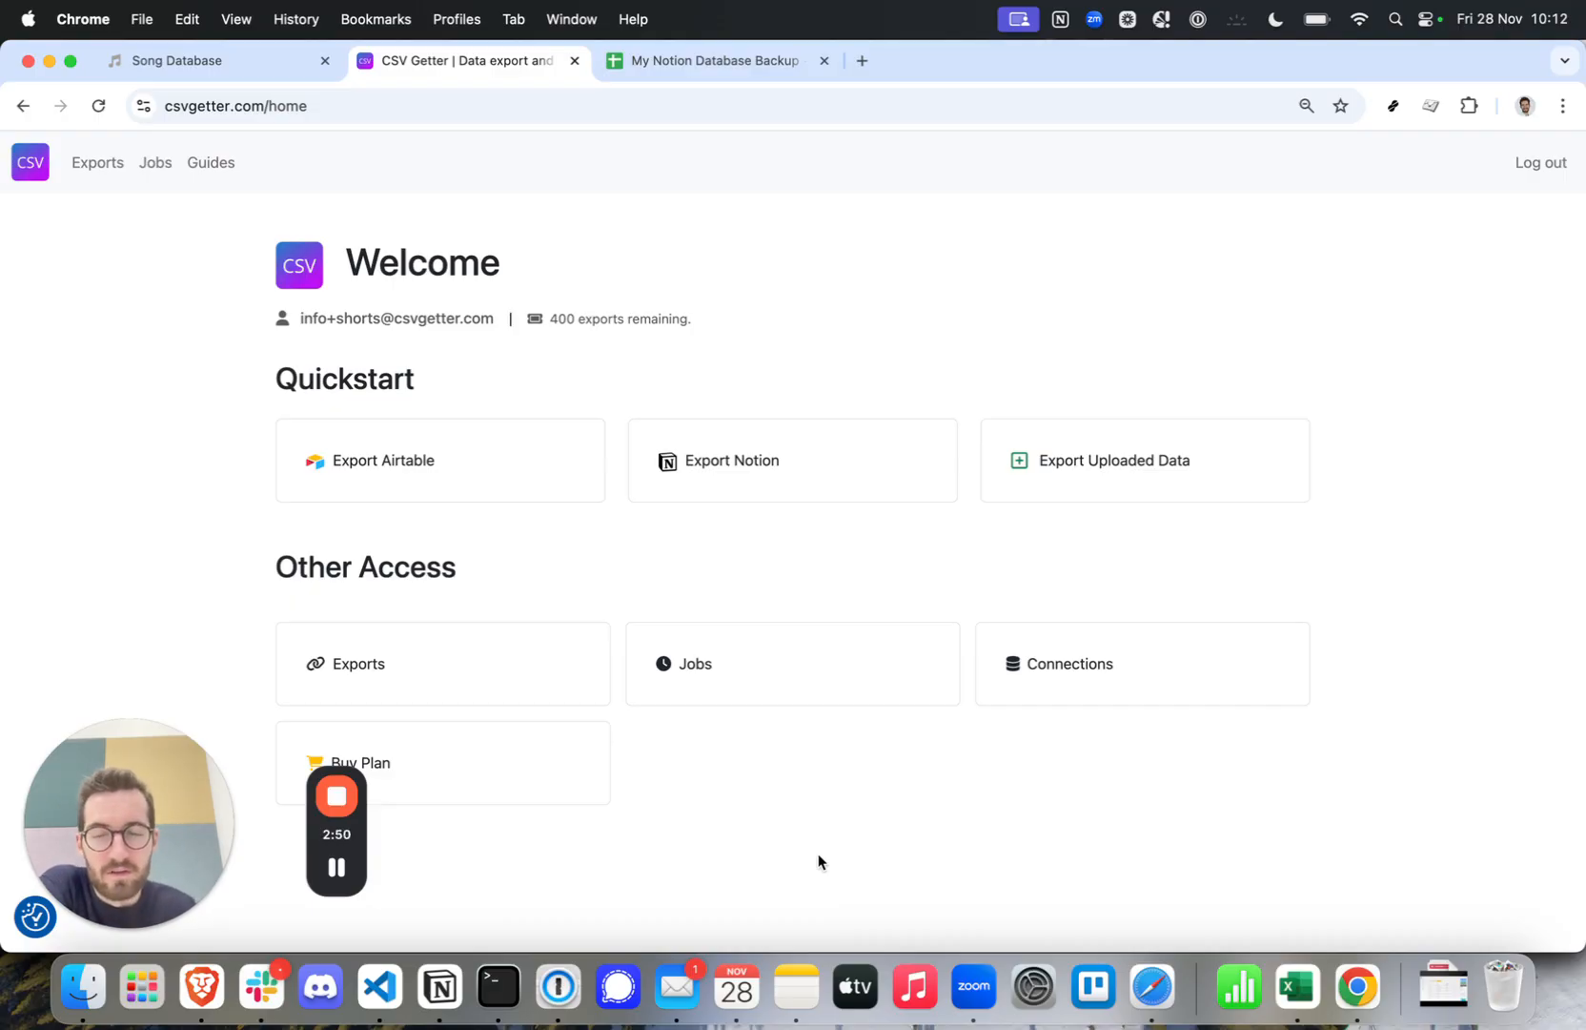
pyautogui.click(729, 467)
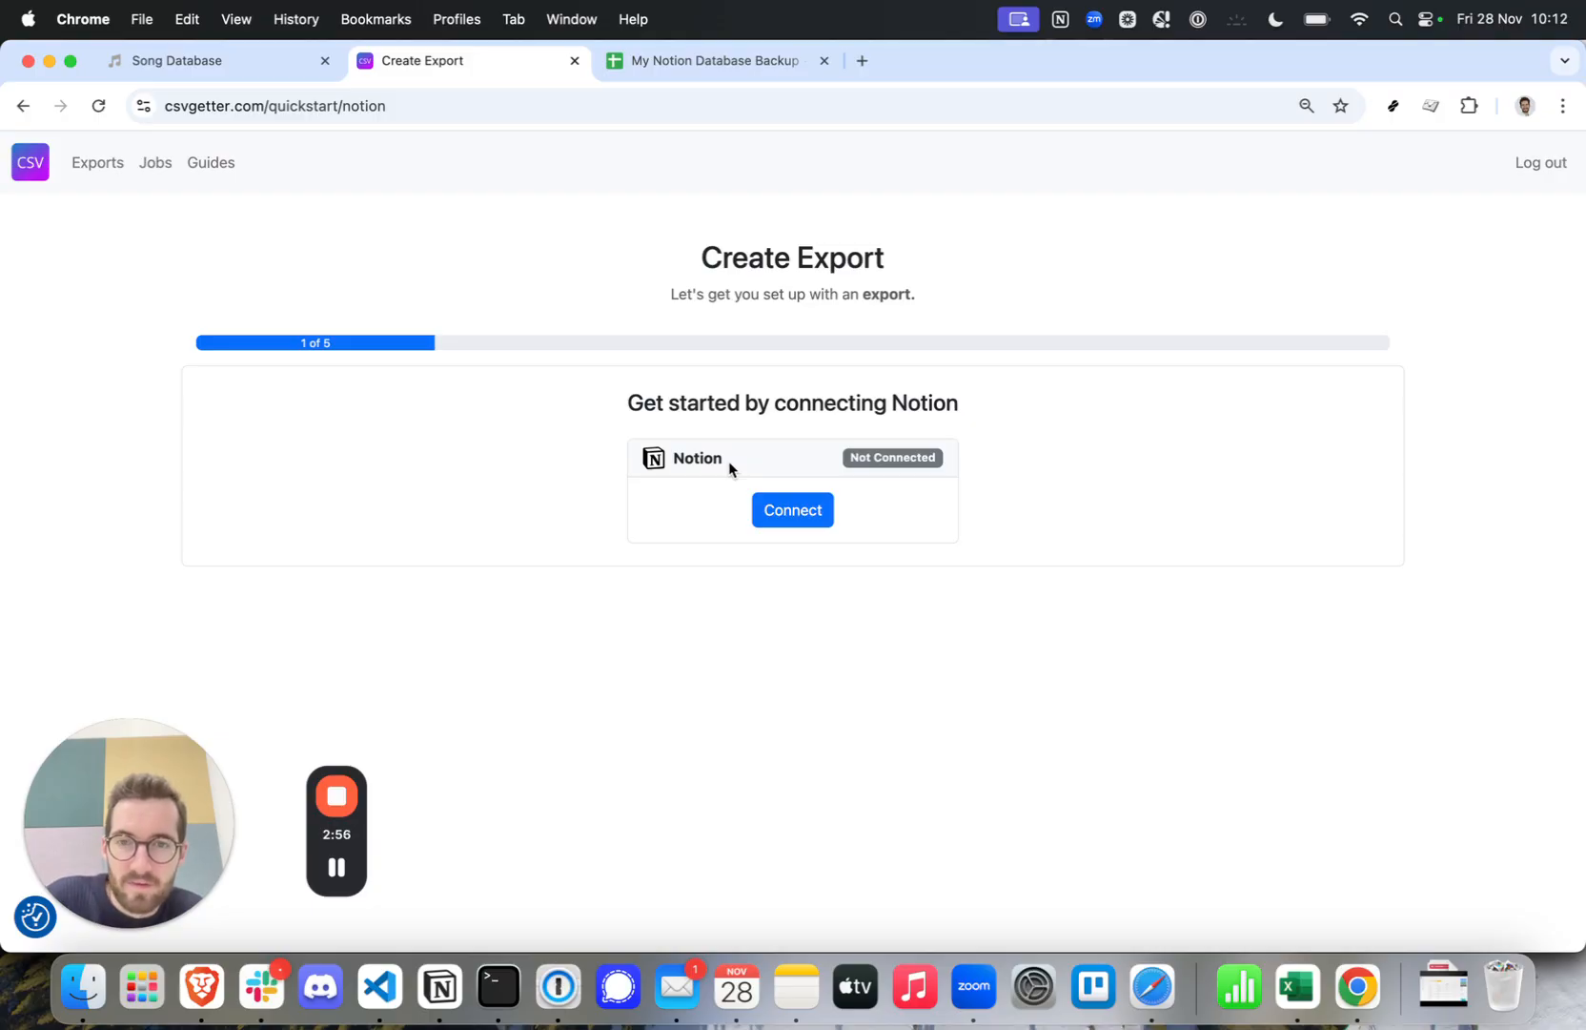
pyautogui.click(793, 513)
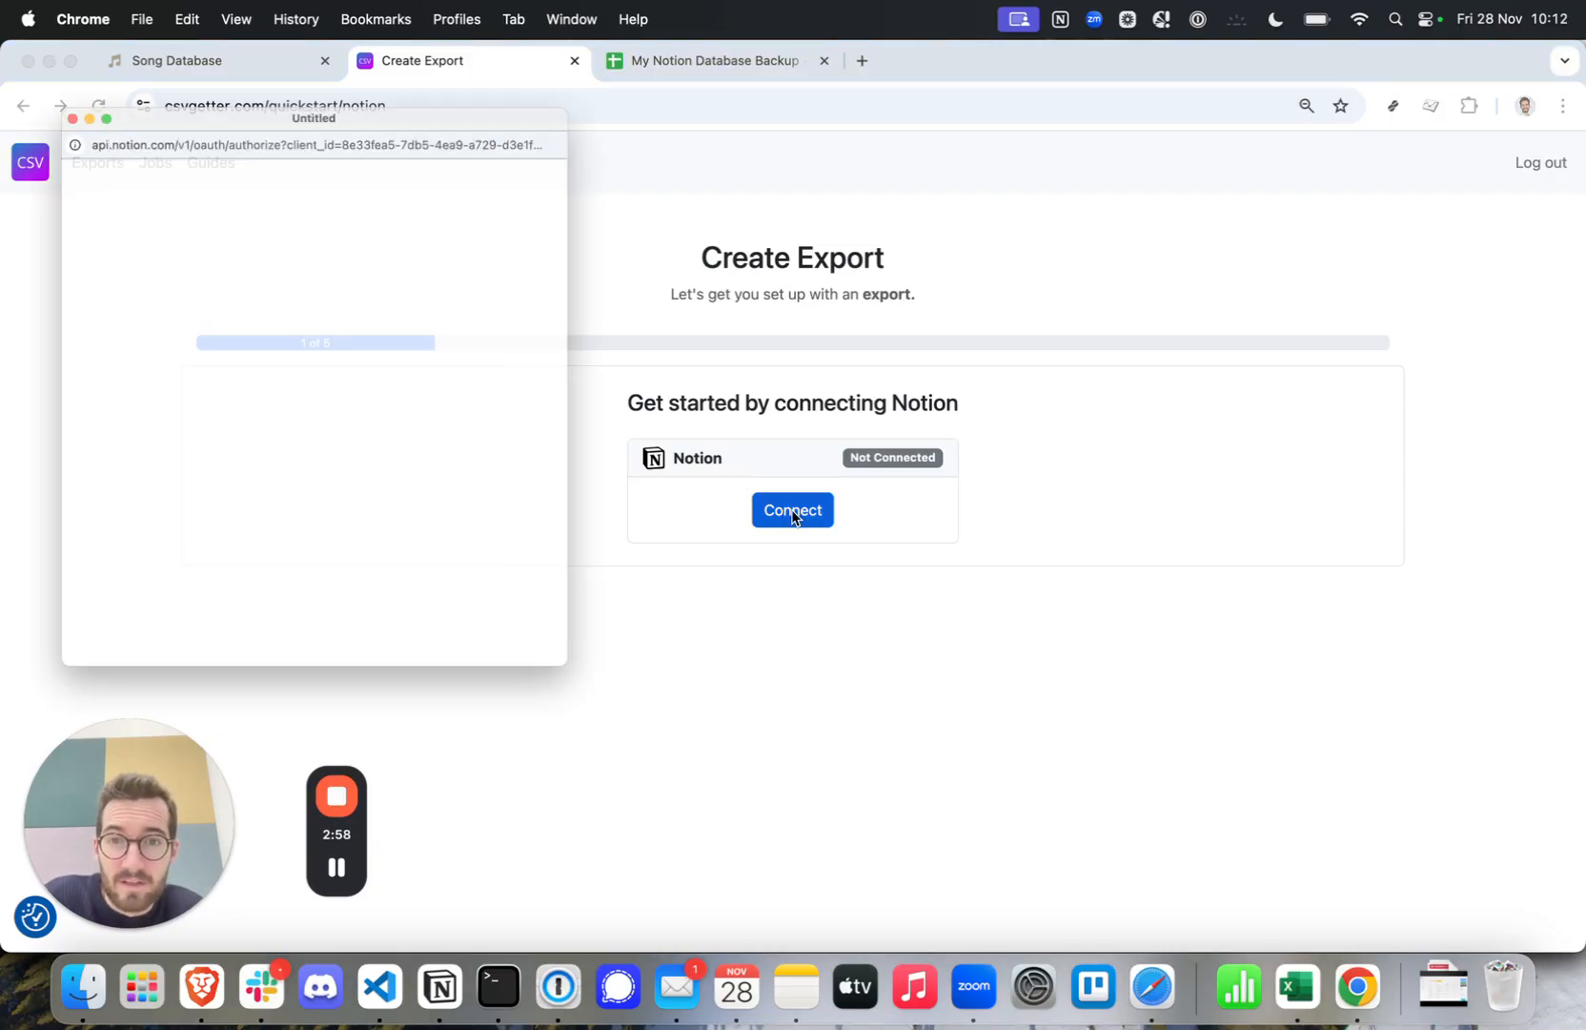
pyautogui.moveTo(111, 56); pyautogui.dragTo(747, 179)
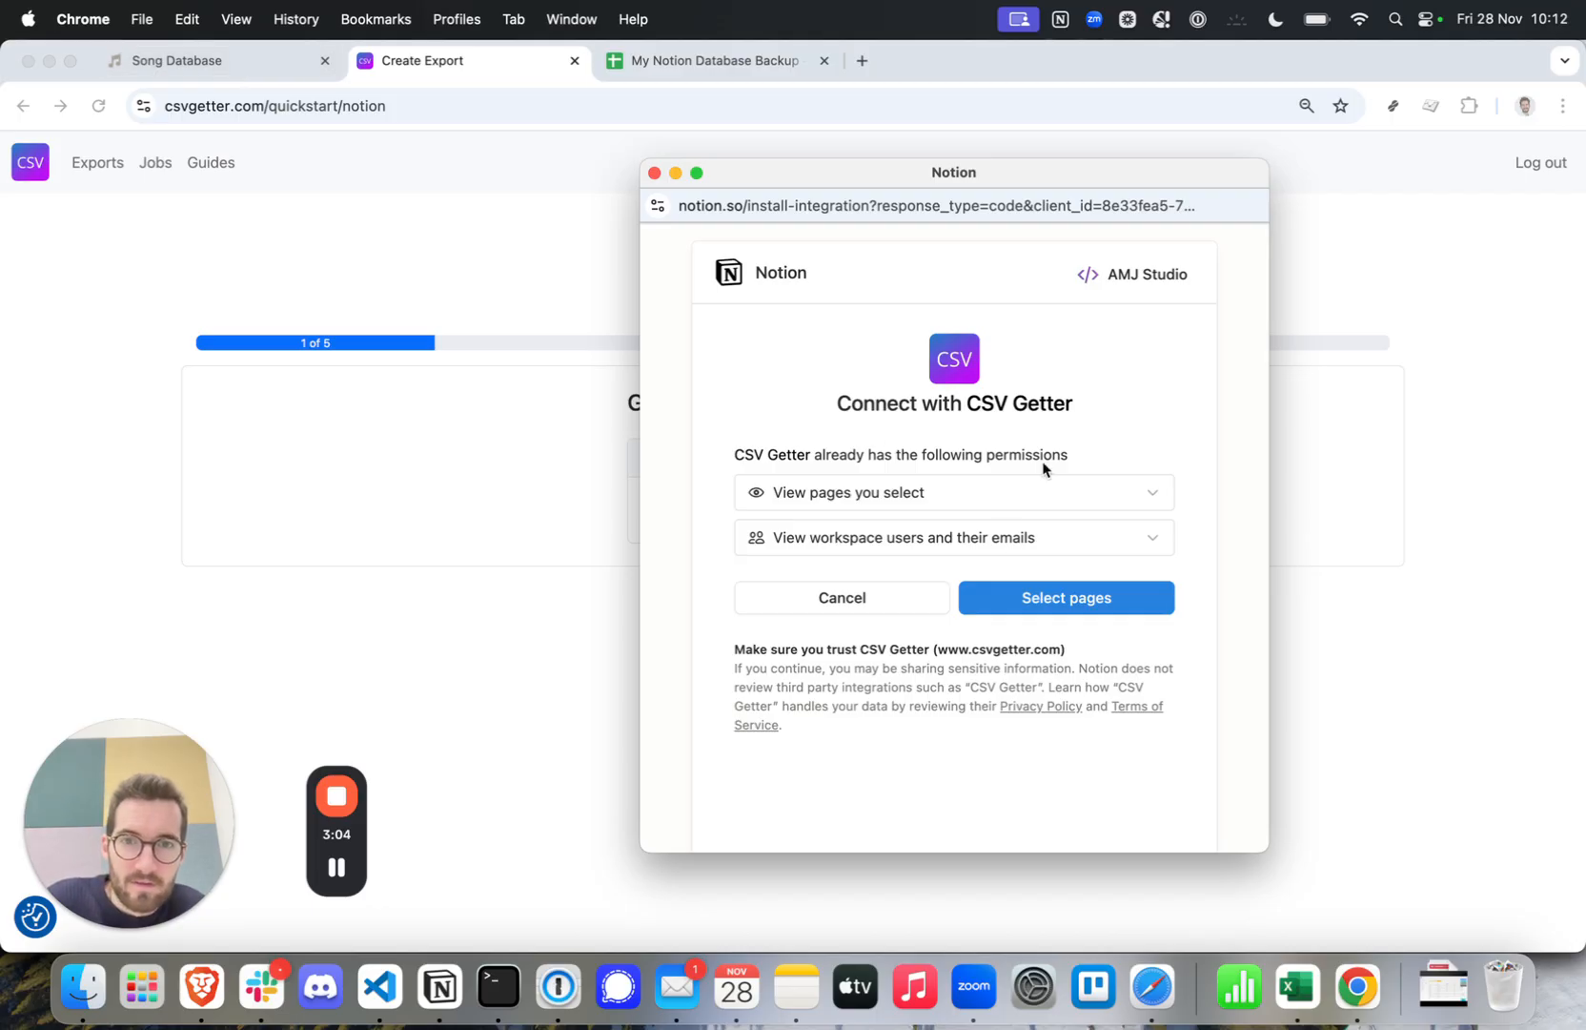
pyautogui.scroll(-1, 1043, 468)
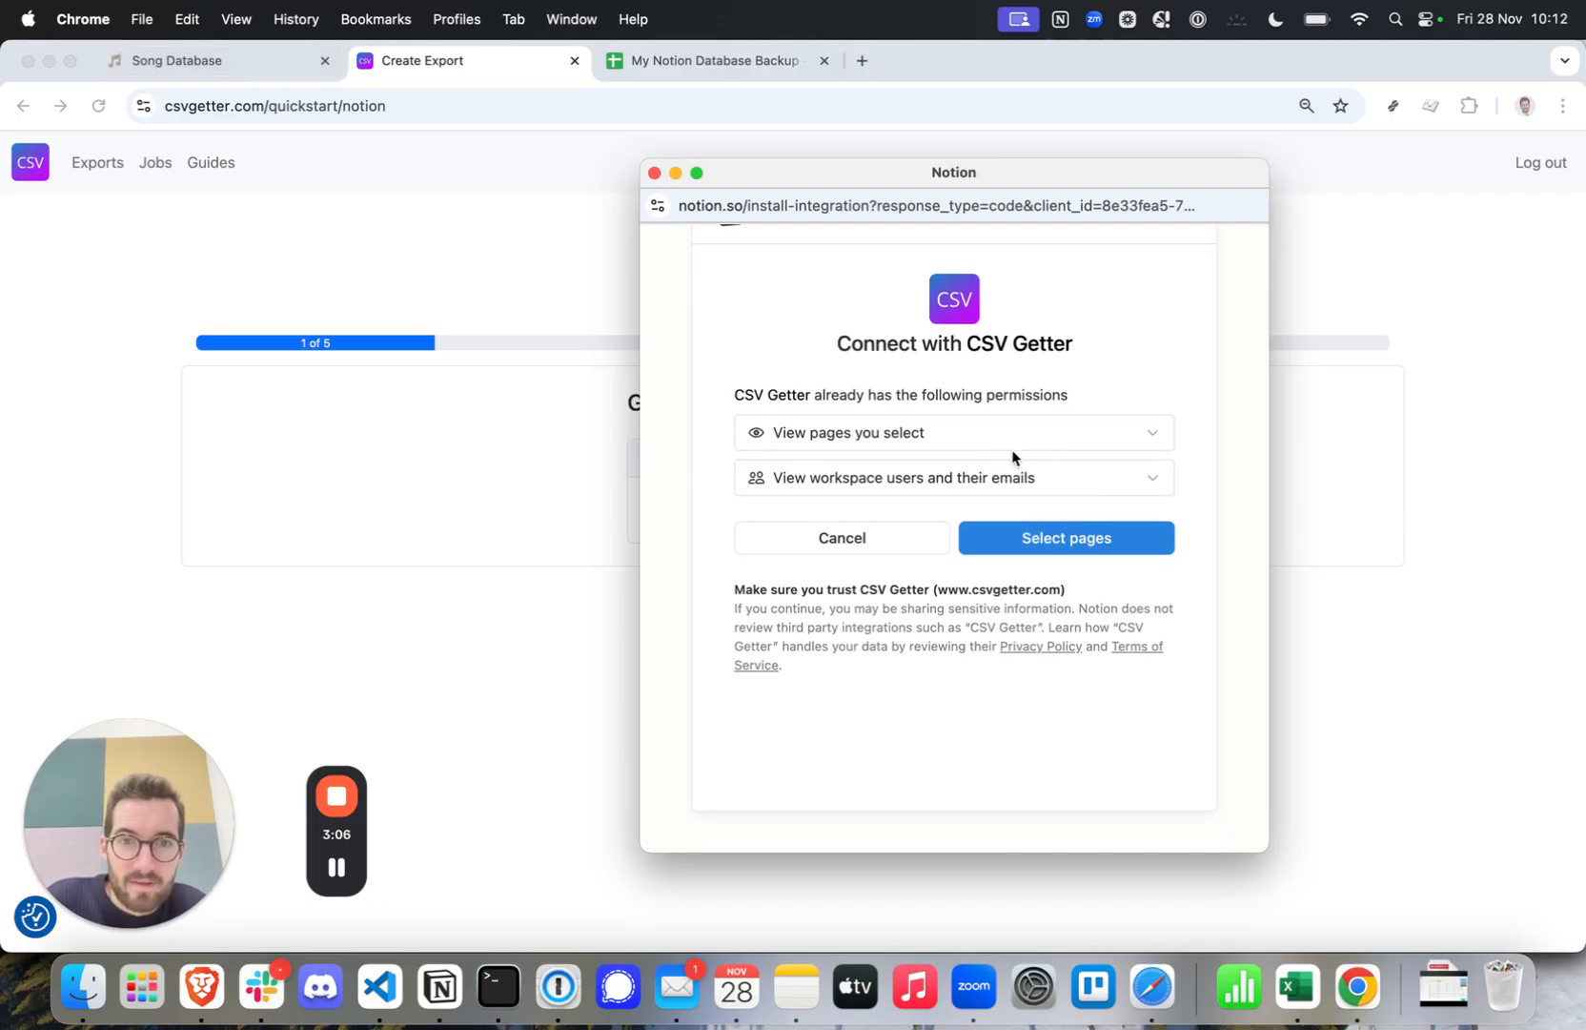
pyautogui.click(1039, 538)
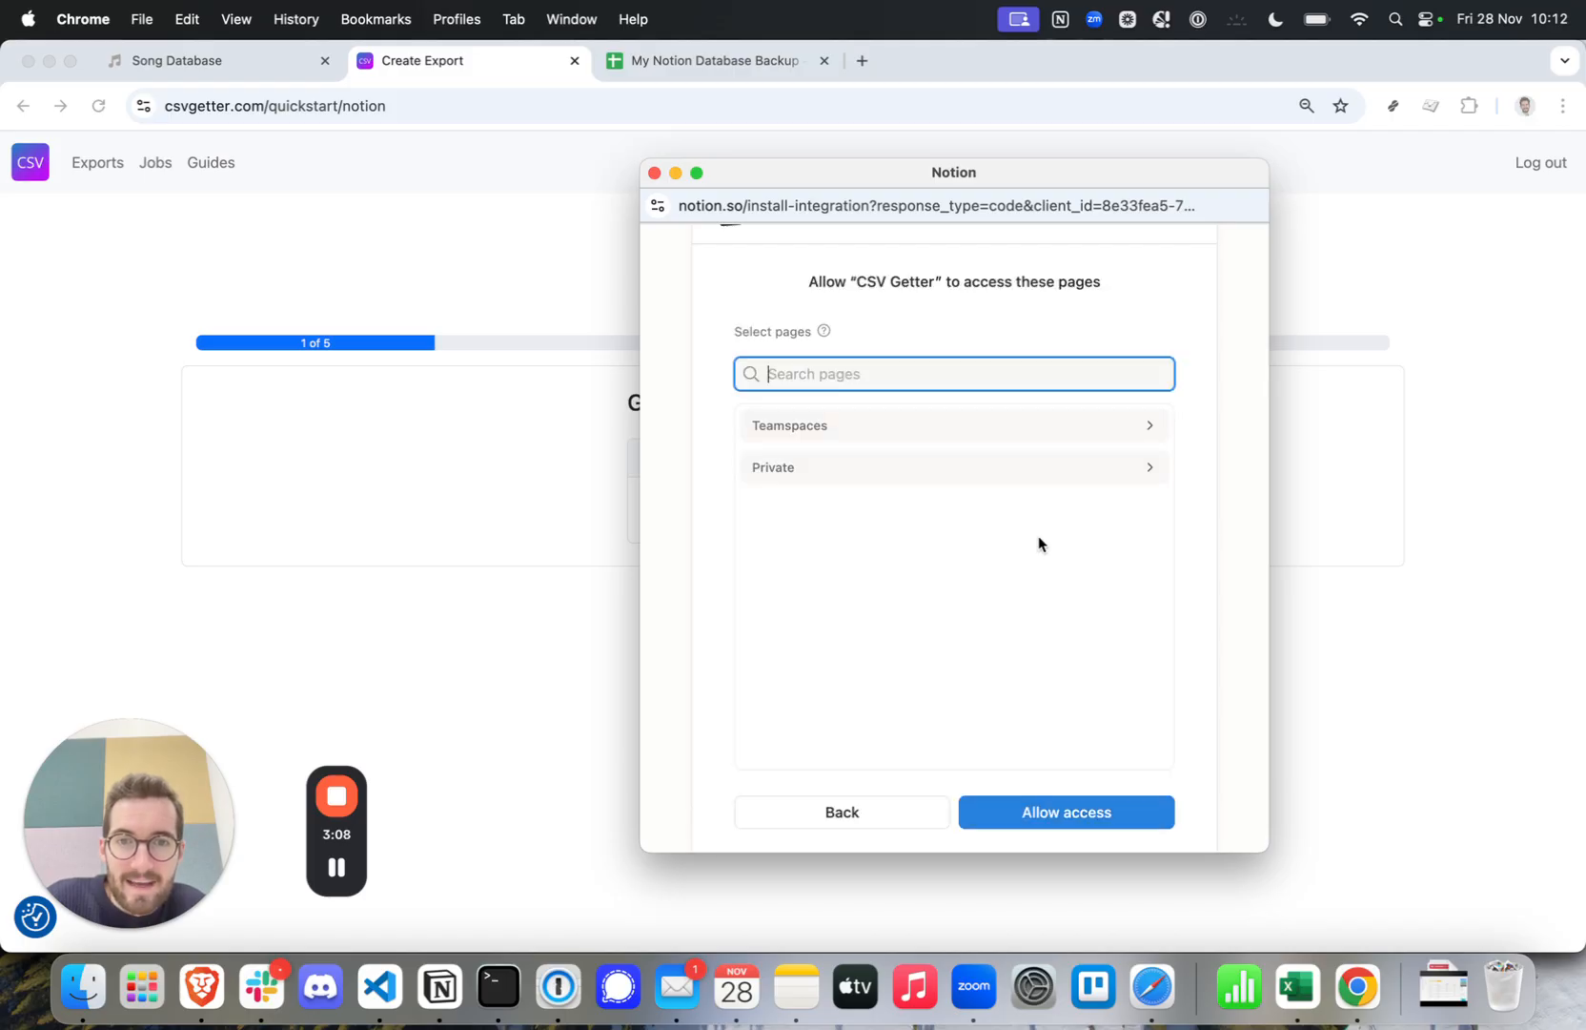
# Expand the Teamspaces list and its CSV Getter entry to check which pages are selected for sharing.
pyautogui.click(974, 438)
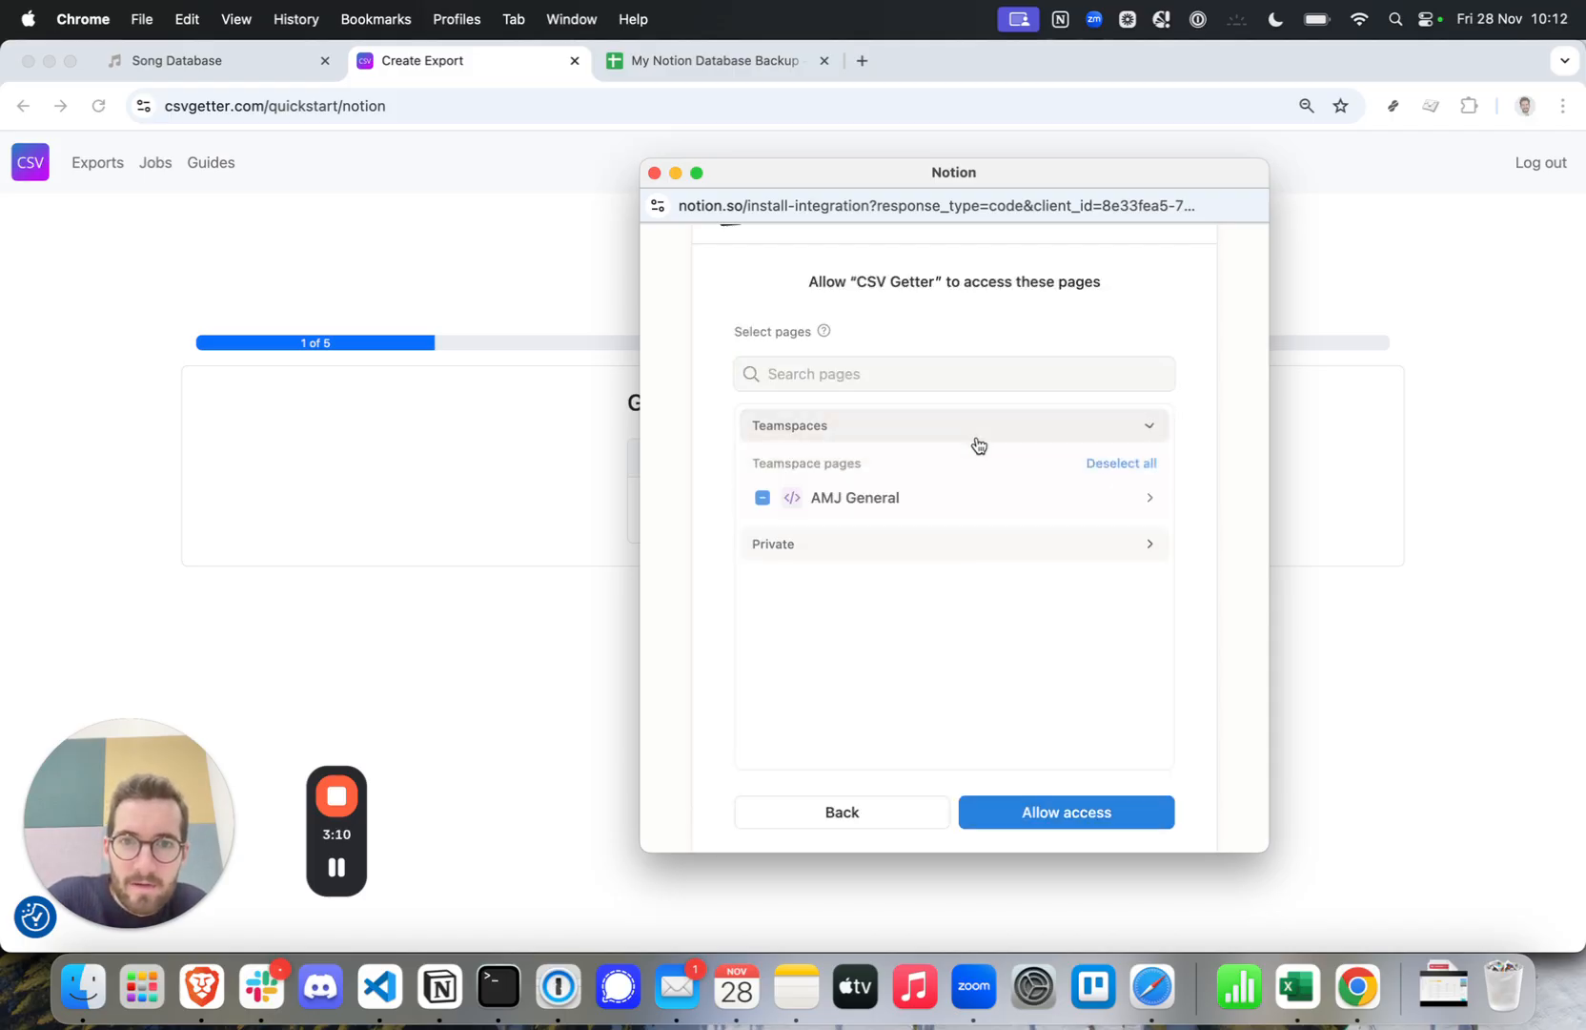
pyautogui.click(1009, 544)
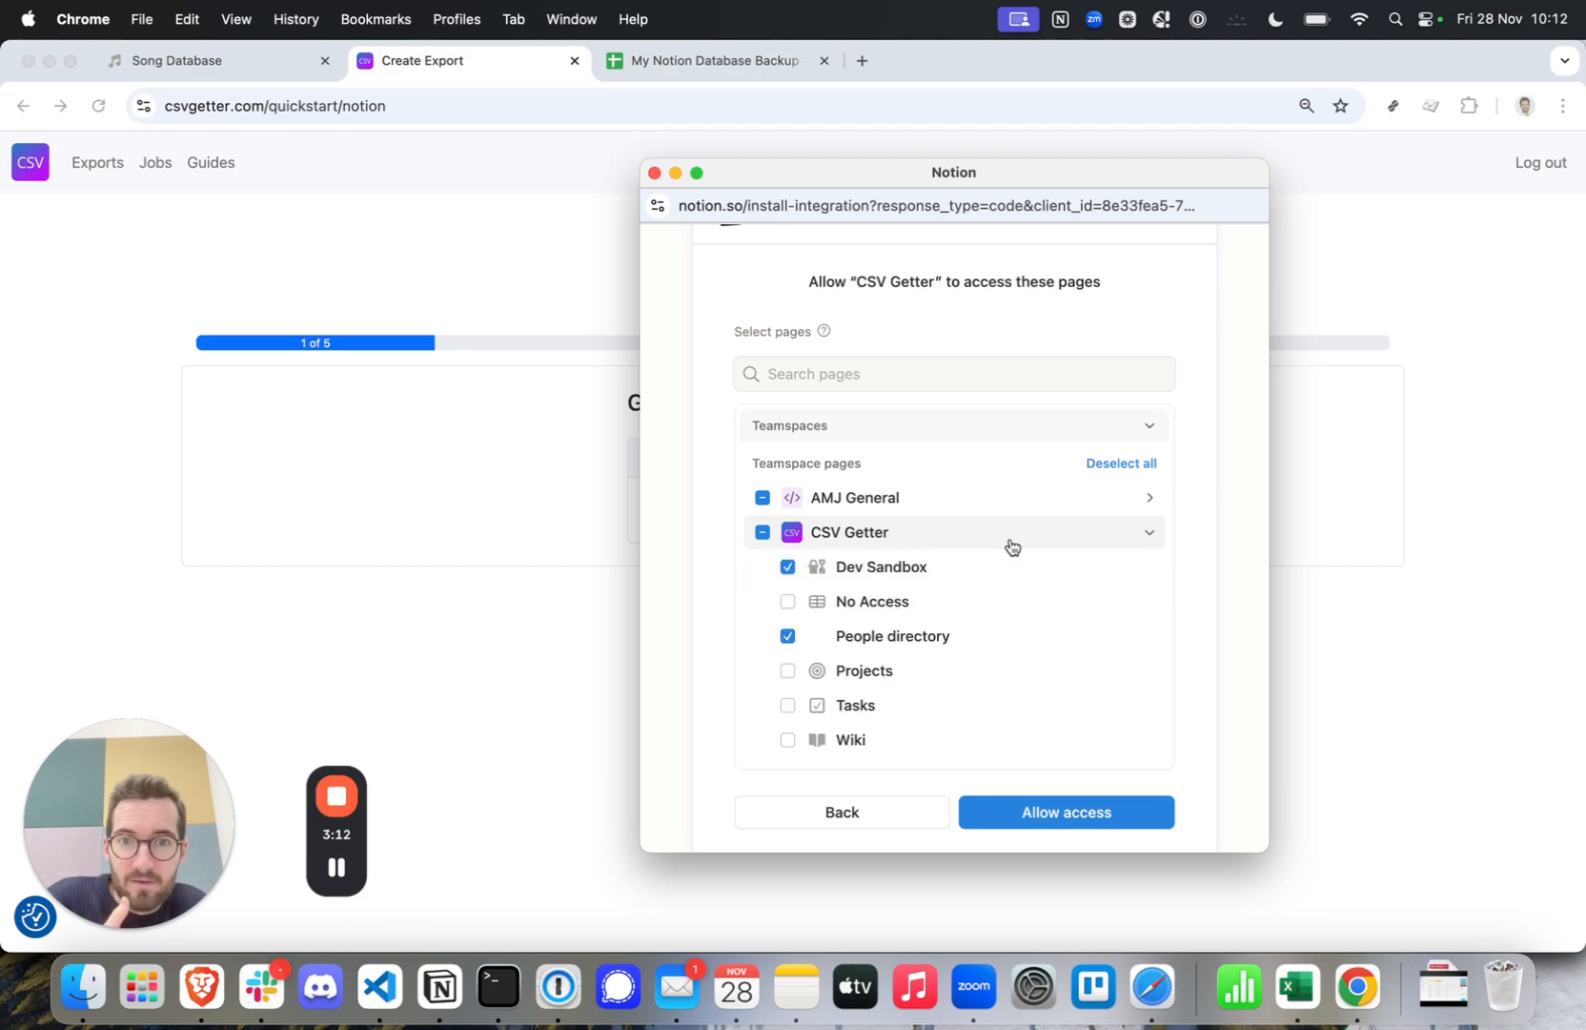
pyautogui.scroll(-1, 1012, 545)
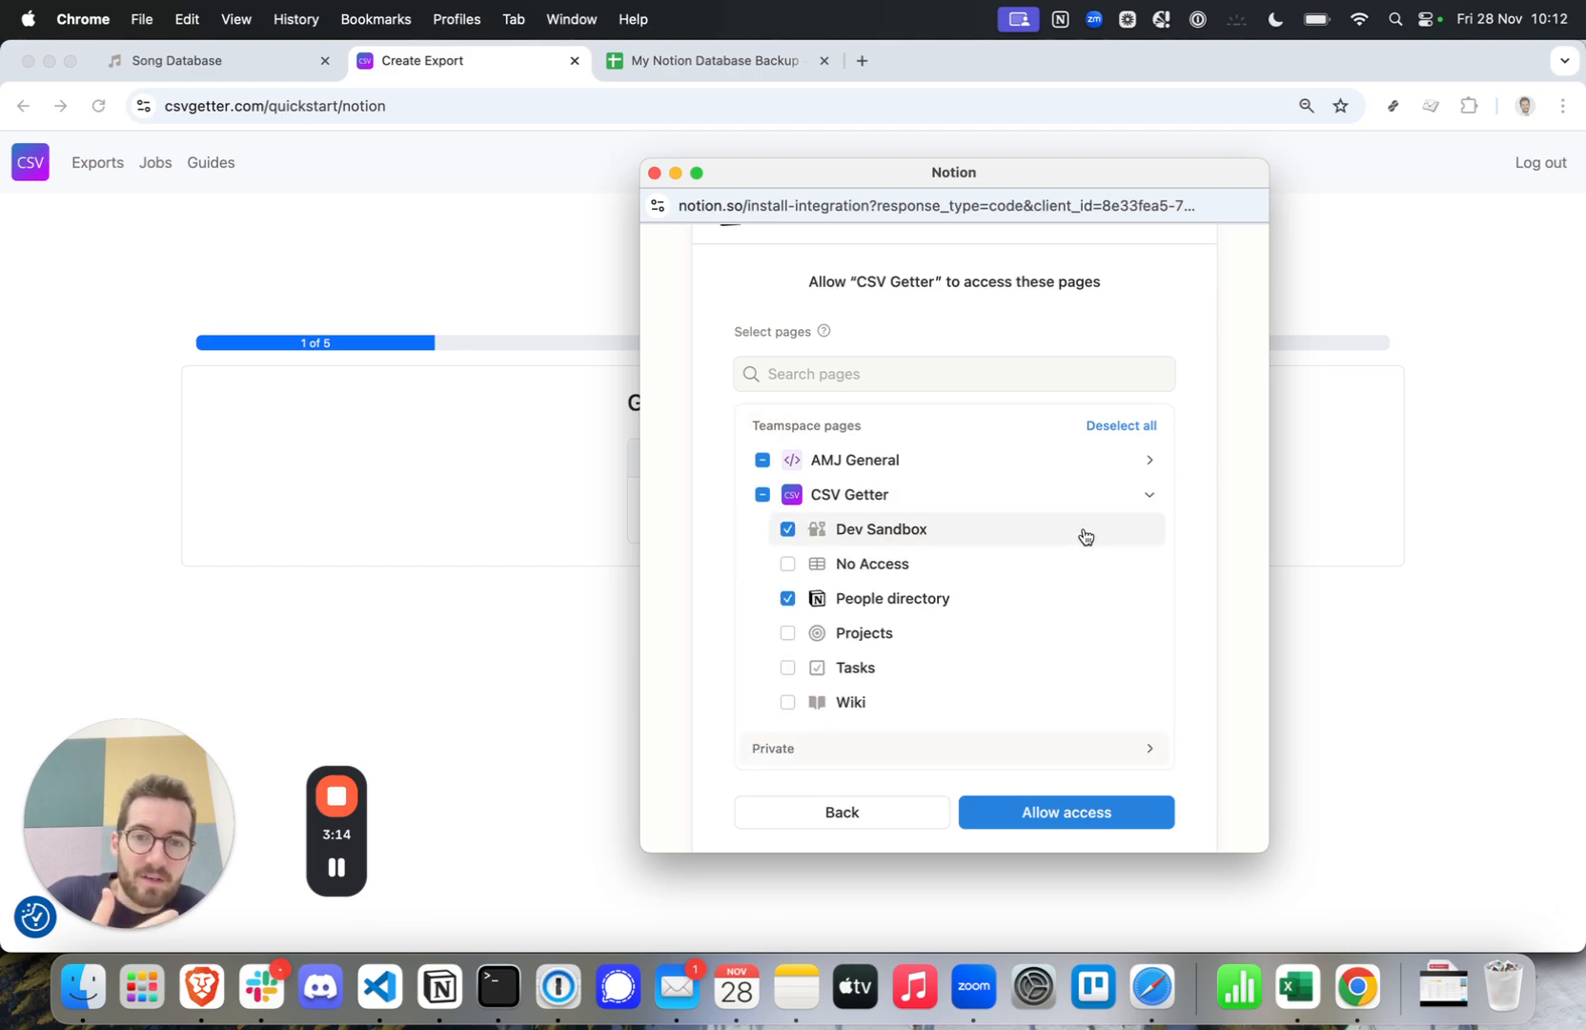
pyautogui.scroll(-1, 981, 620)
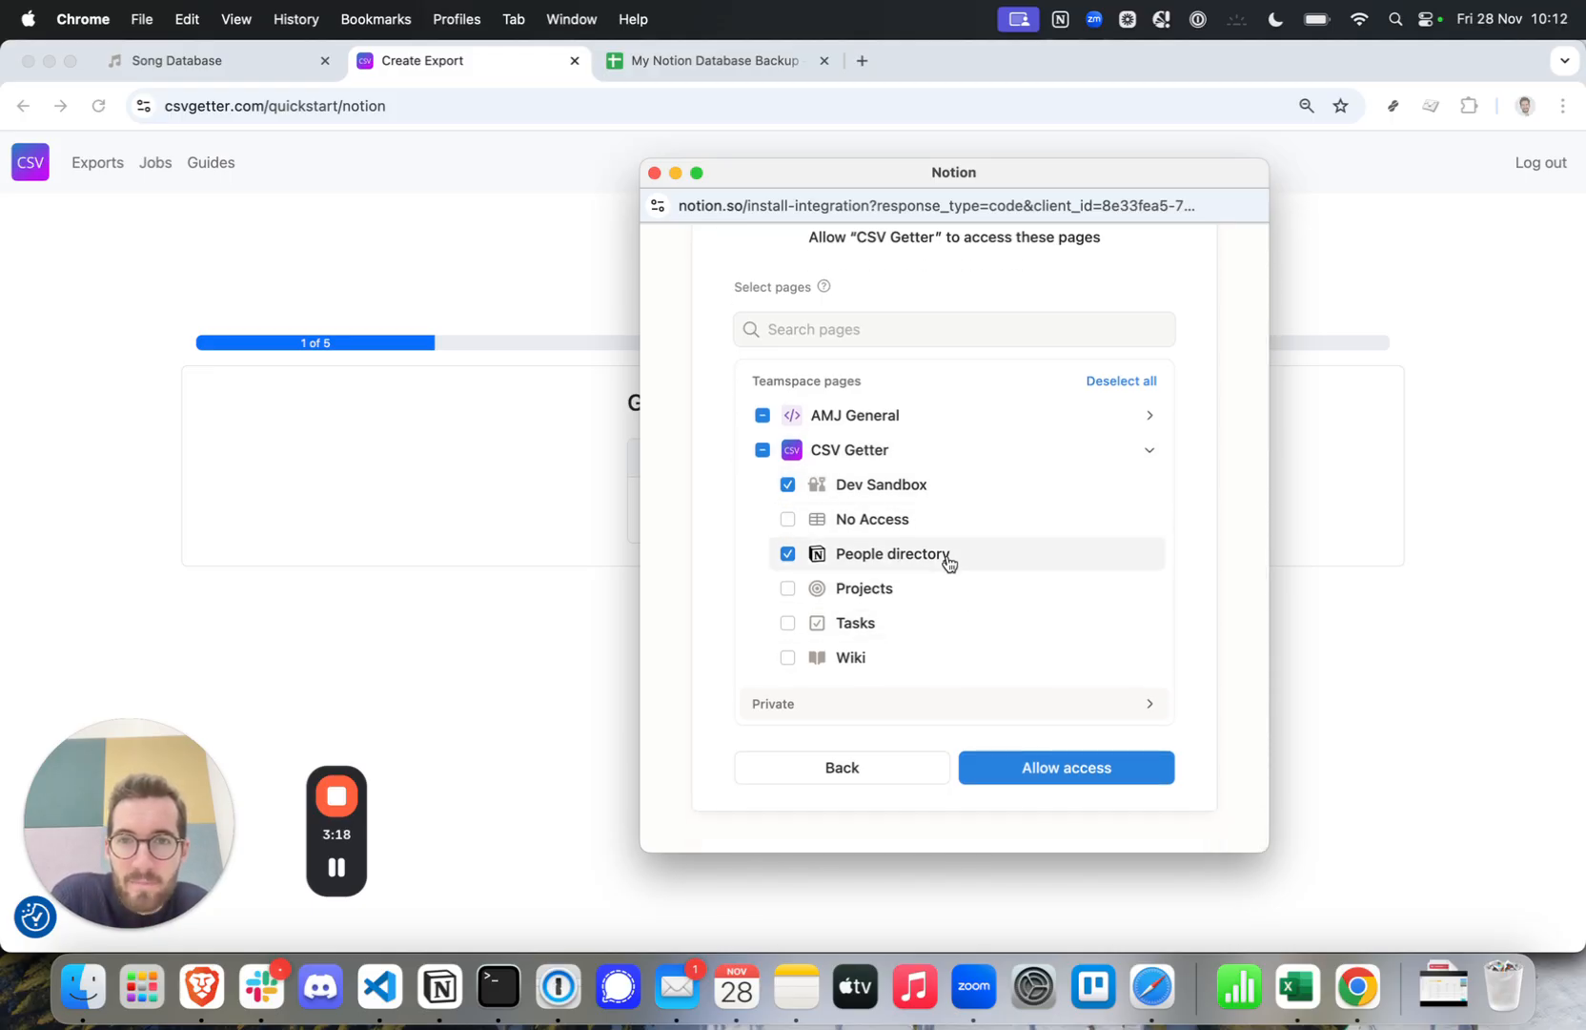
pyautogui.click(190, 60)
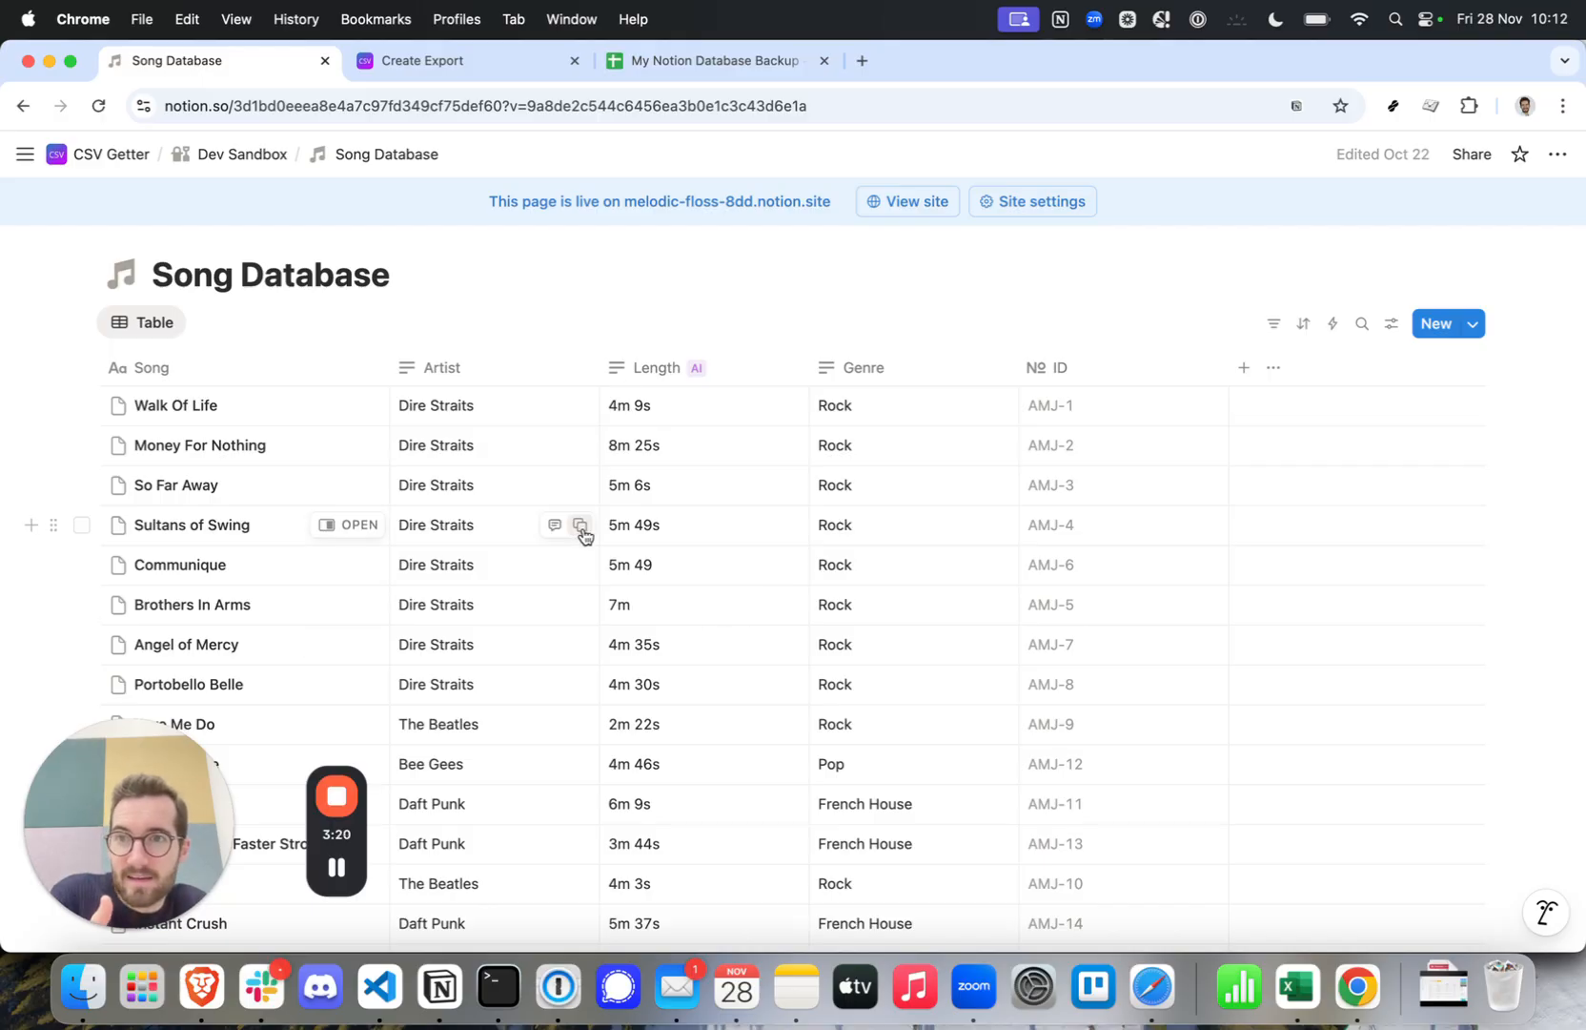
pyautogui.click(686, 60)
pyautogui.click(461, 63)
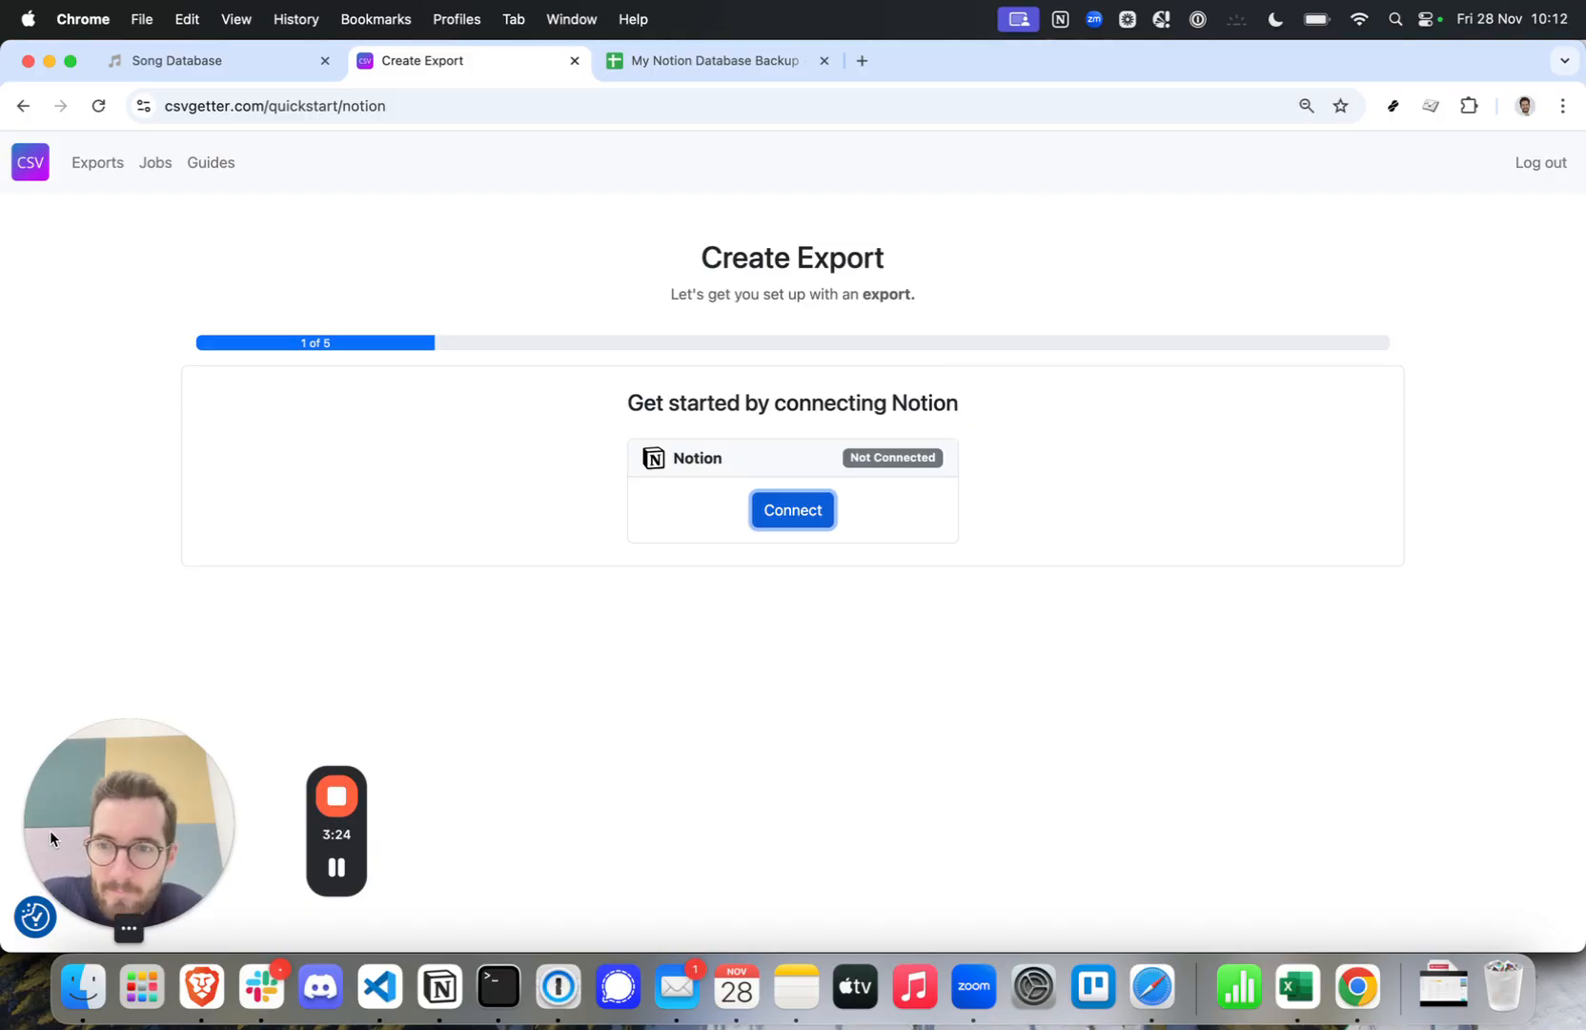
pyautogui.click(335, 867)
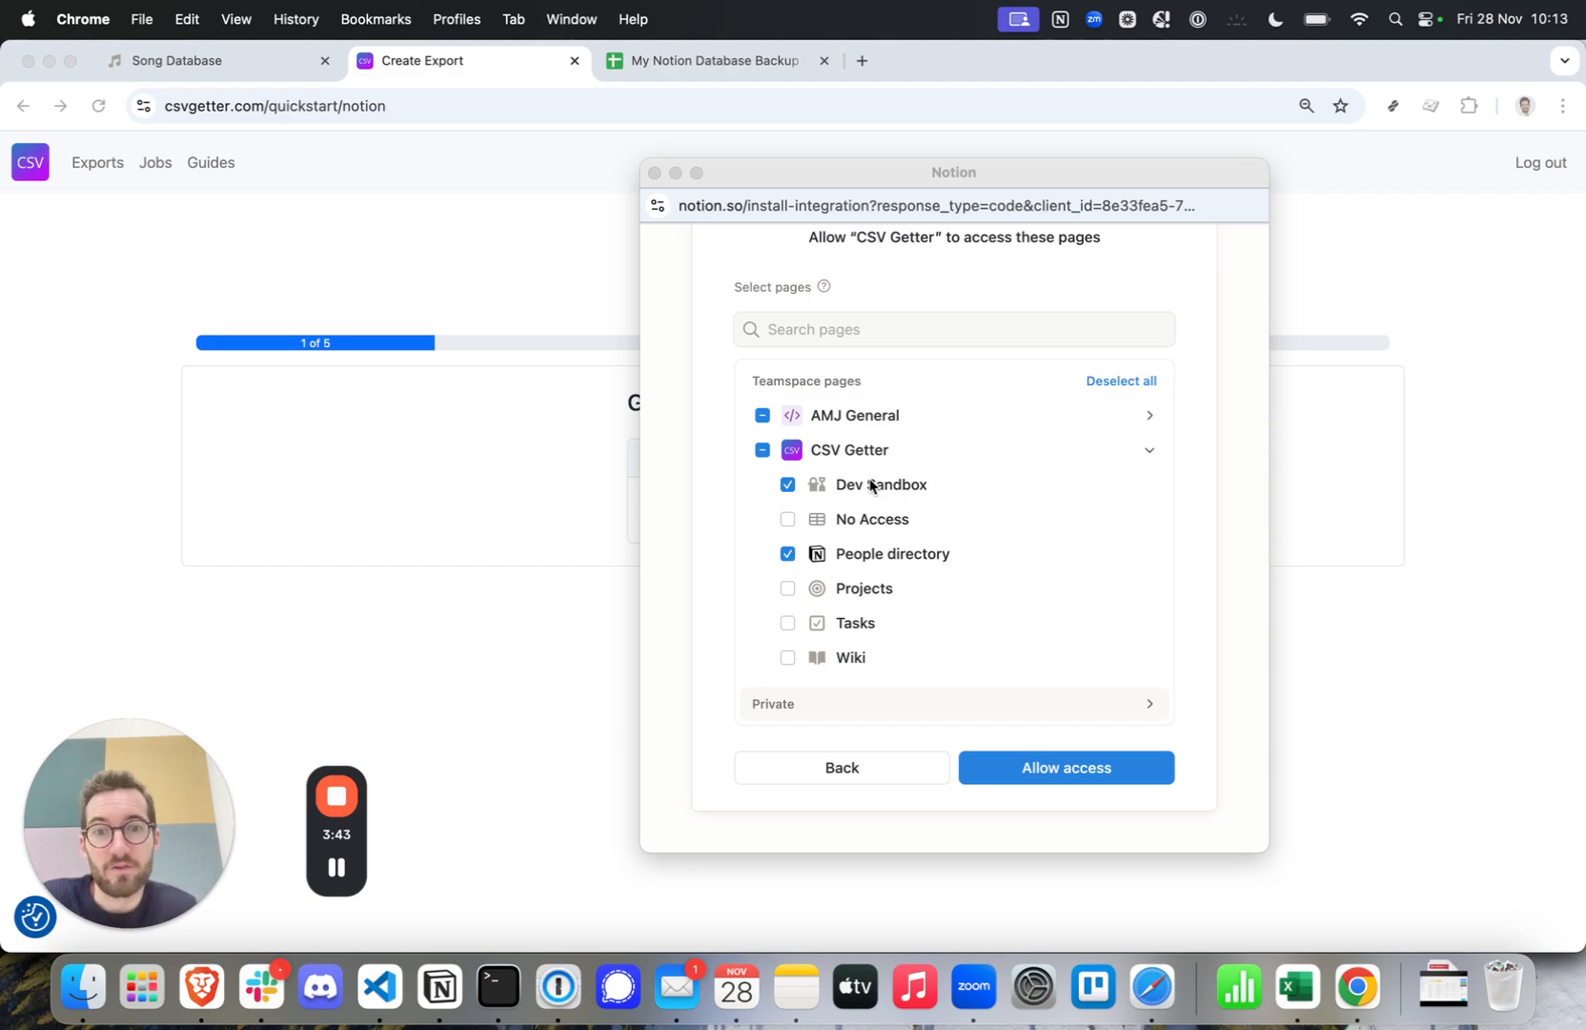
# Allow CSV Getter to access the selected Notion pages, including Dev Sandbox and People directory.
pyautogui.click(1050, 775)
pyautogui.click(1050, 771)
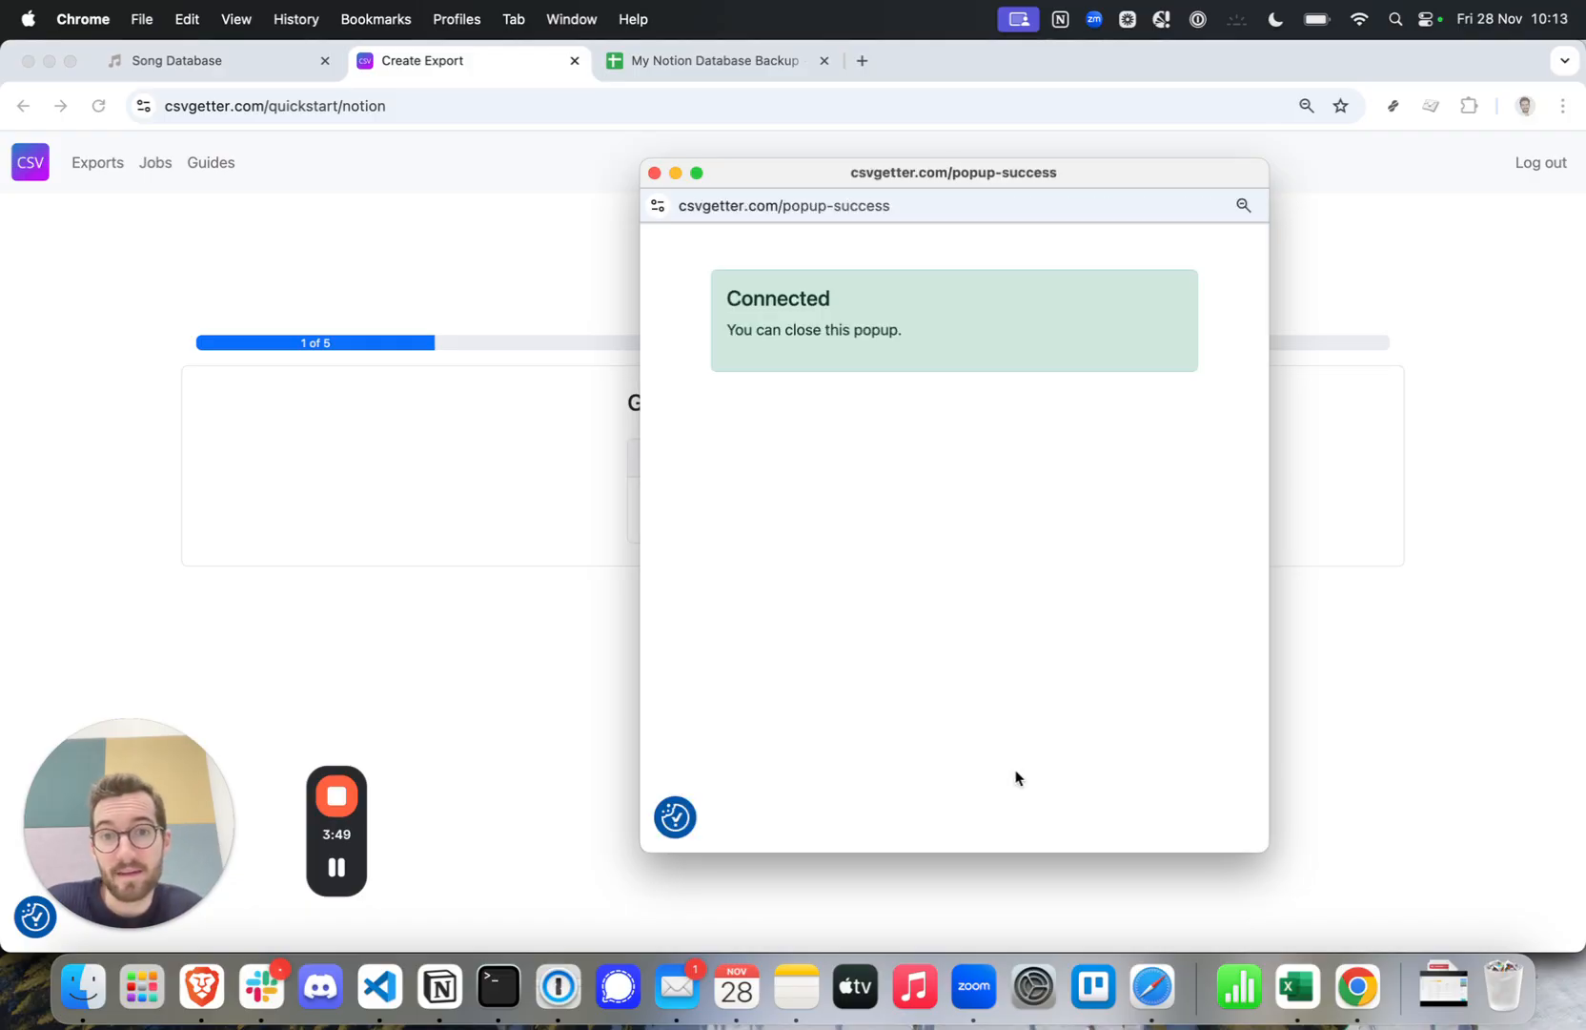
# Dismiss the connection confirmation and enter the copied link of the Notion Song Database as the Notion Database Link.
pyautogui.click(654, 172)
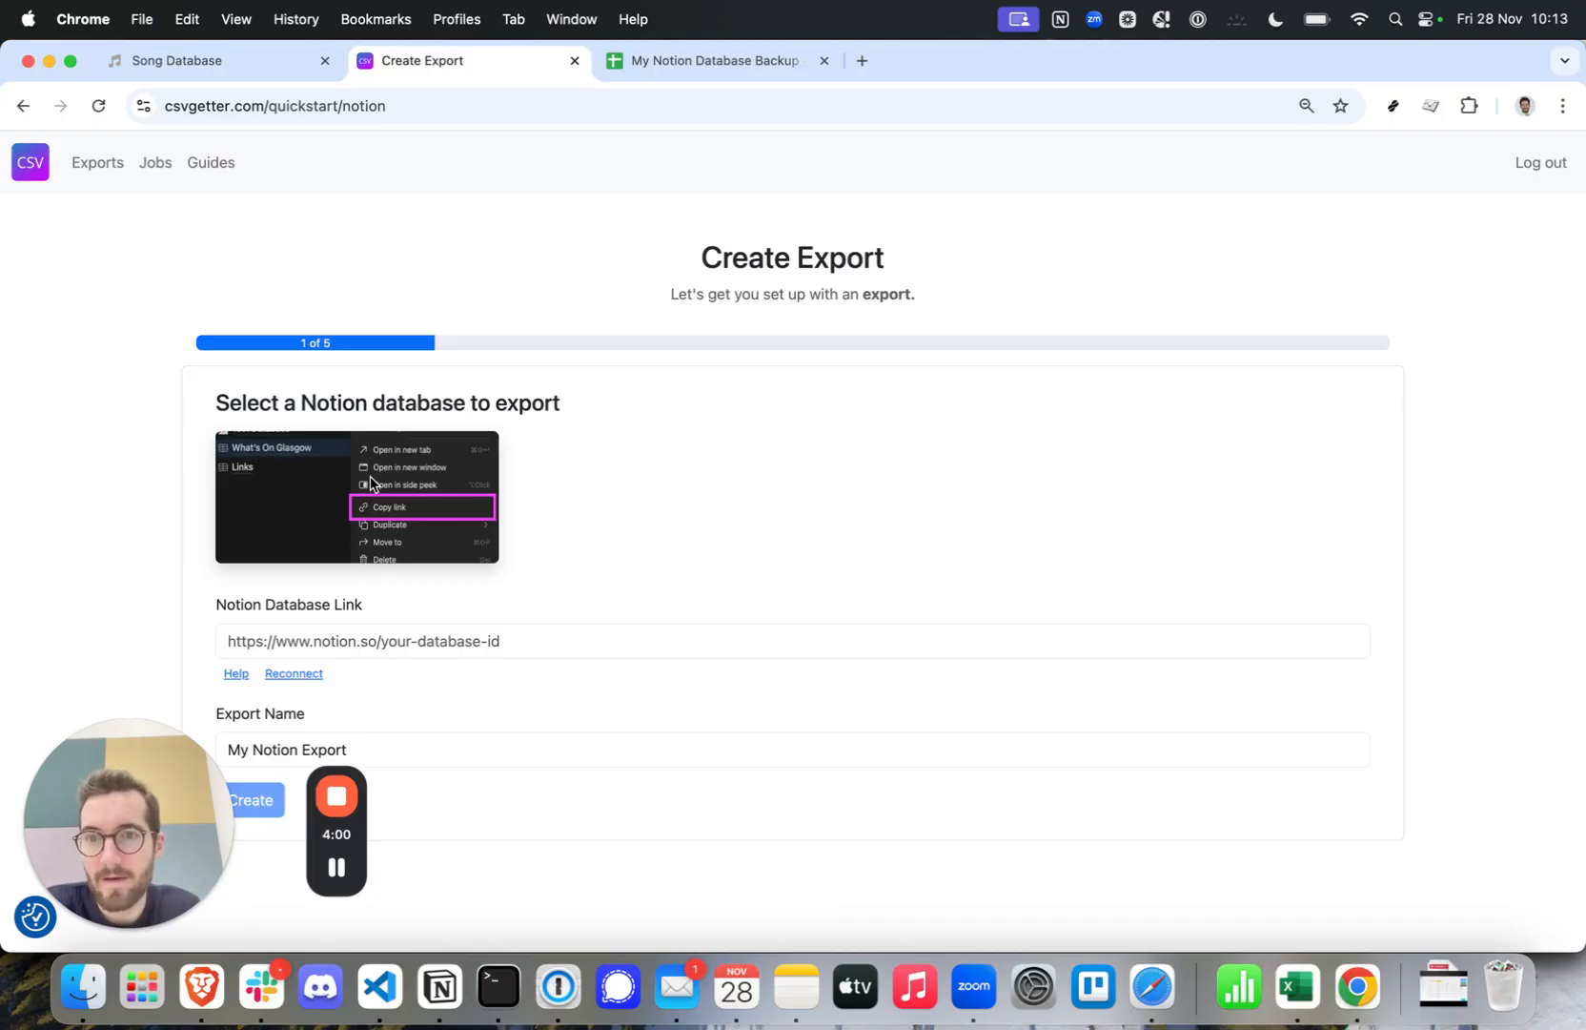
pyautogui.click(176, 57)
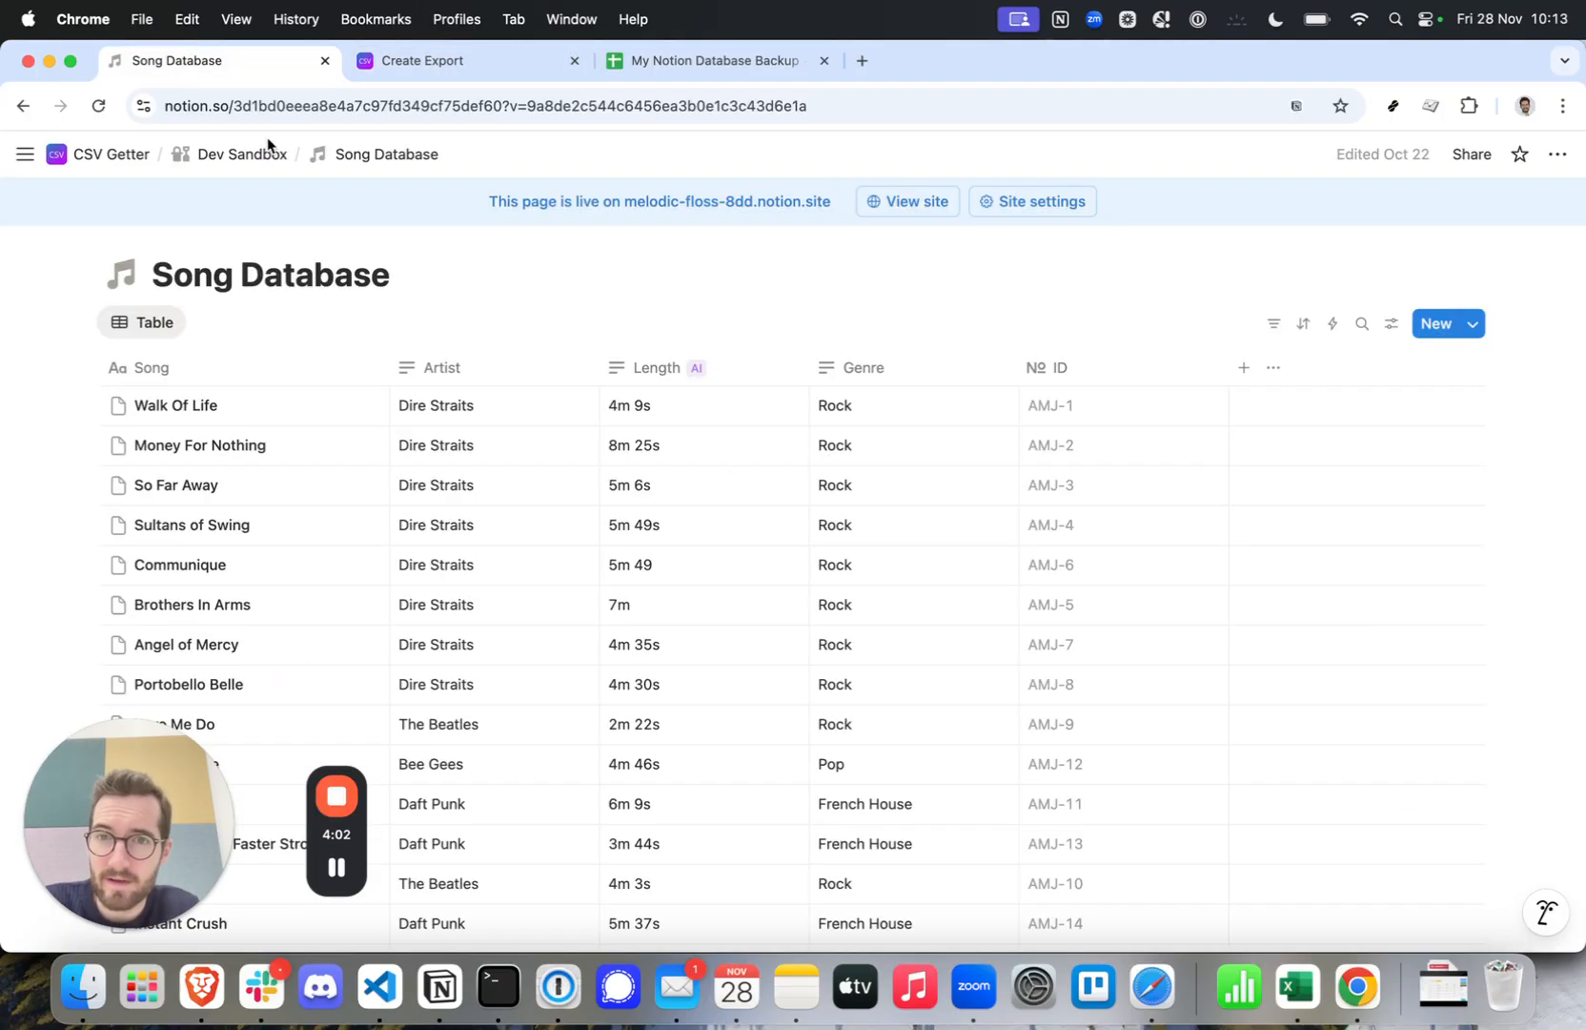
pyautogui.click(396, 100)
pyautogui.press('super+c')
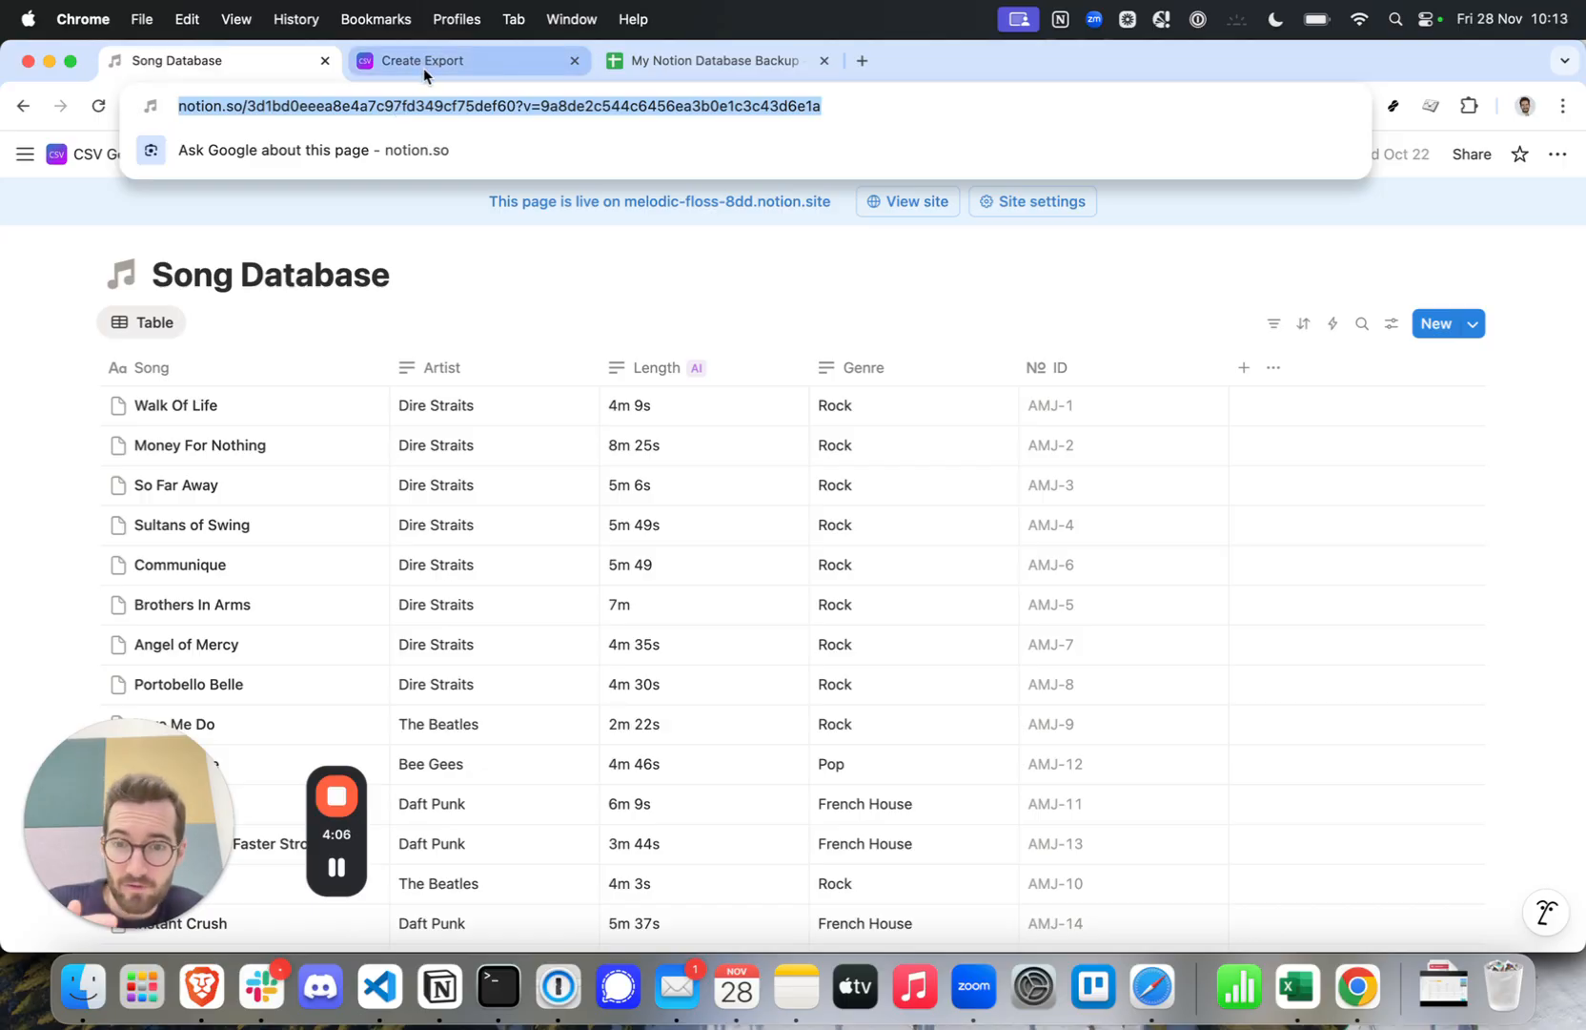
pyautogui.click(425, 64)
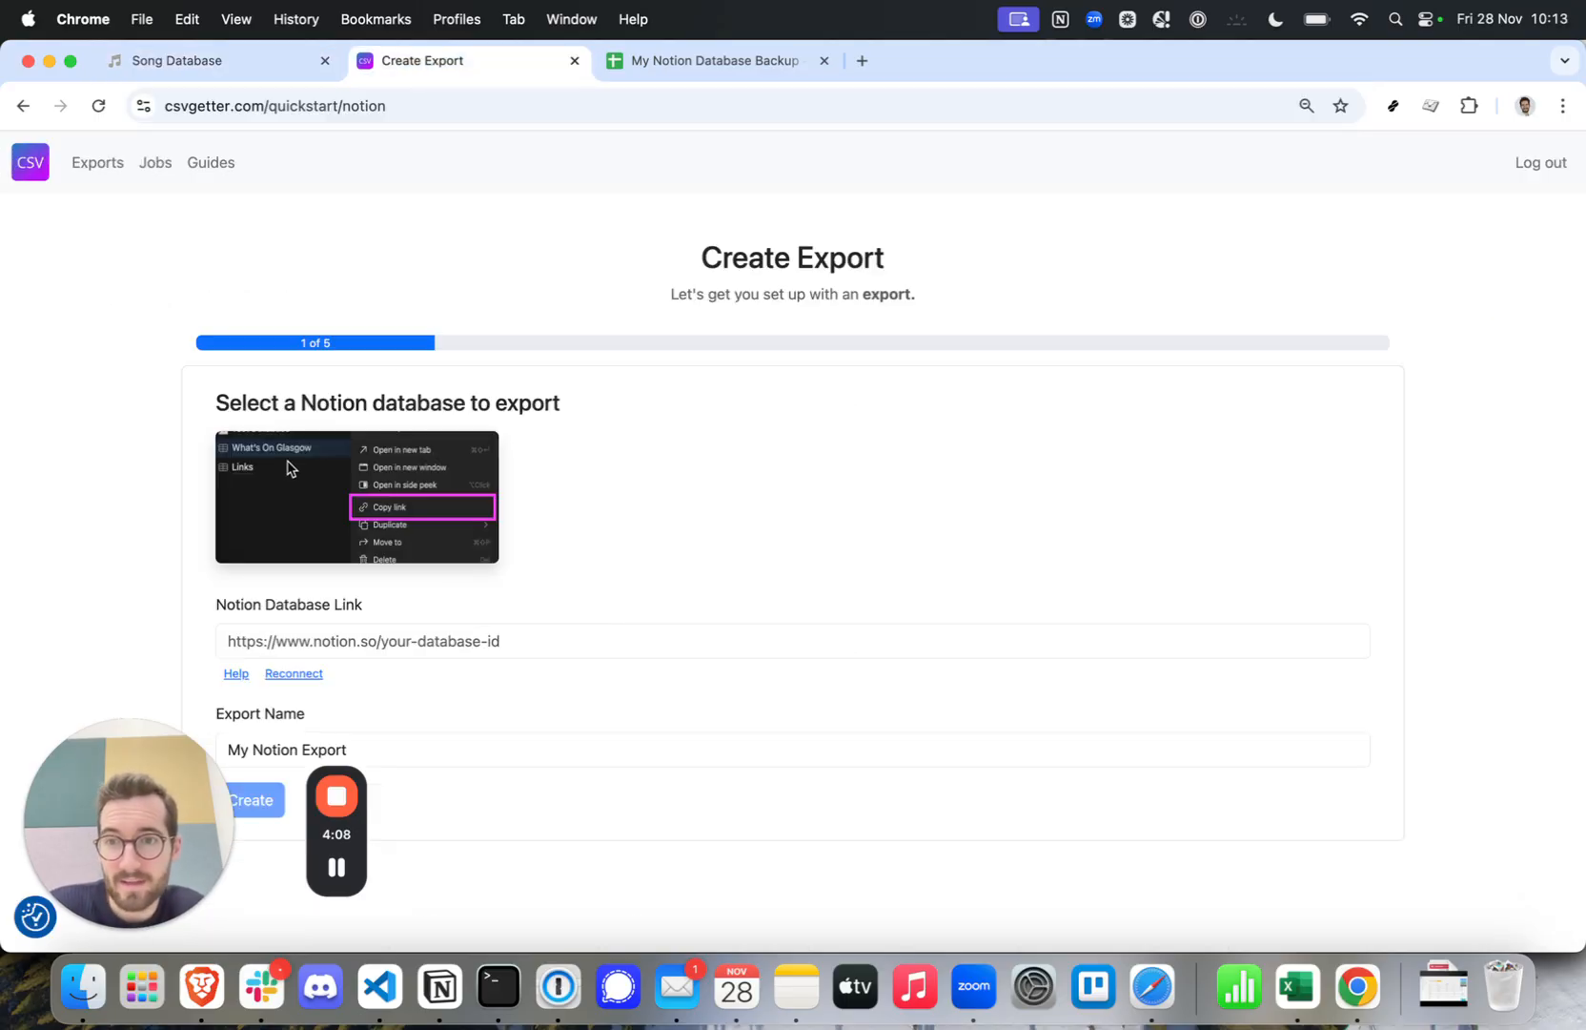
pyautogui.click(364, 654)
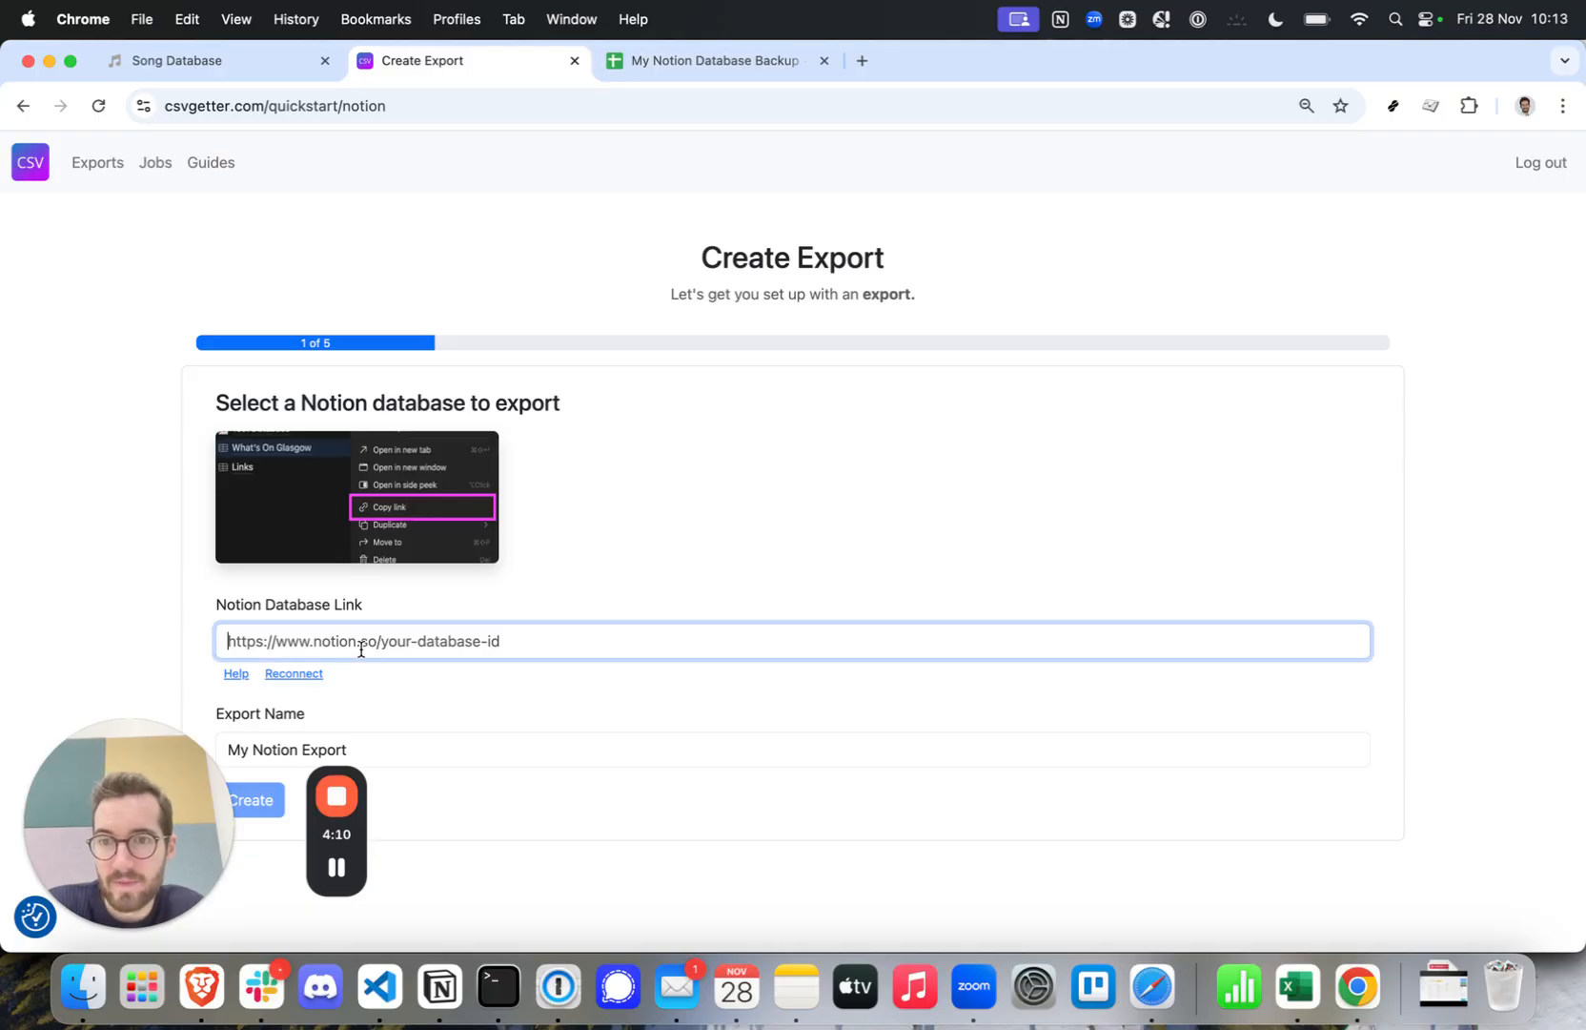
pyautogui.press('super+v')
pyautogui.scroll(-1, 640, 646)
pyautogui.moveTo(181, 827); pyautogui.dragTo(1487, 851)
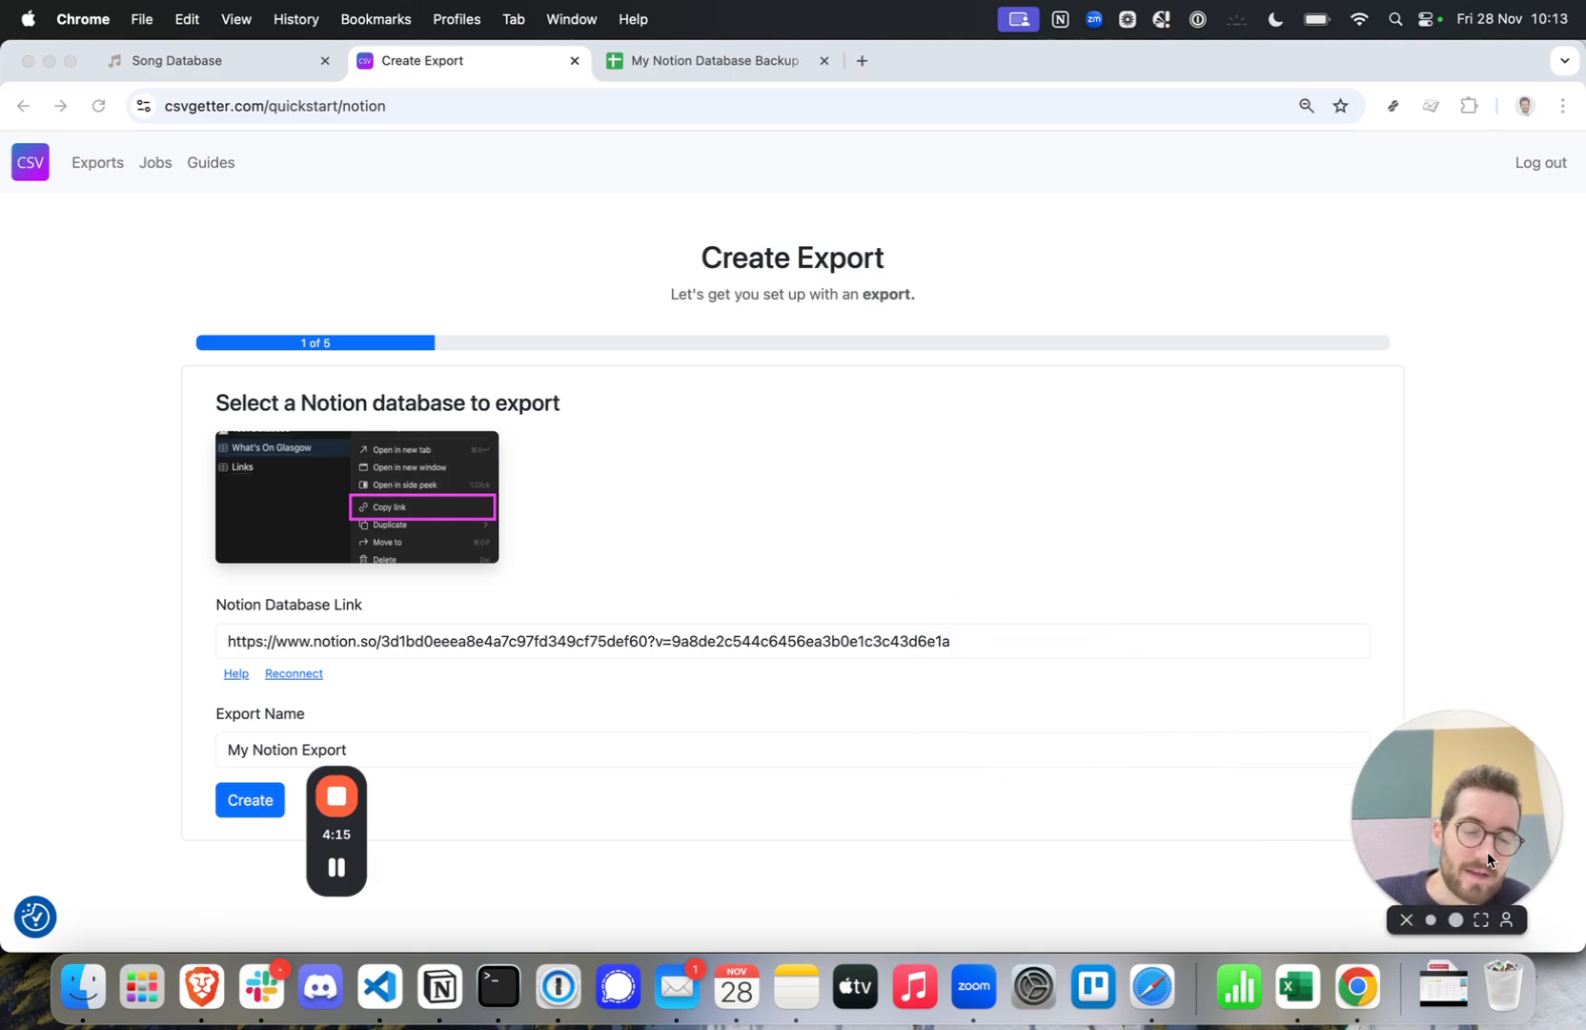
pyautogui.moveTo(331, 843); pyautogui.dragTo(392, 855)
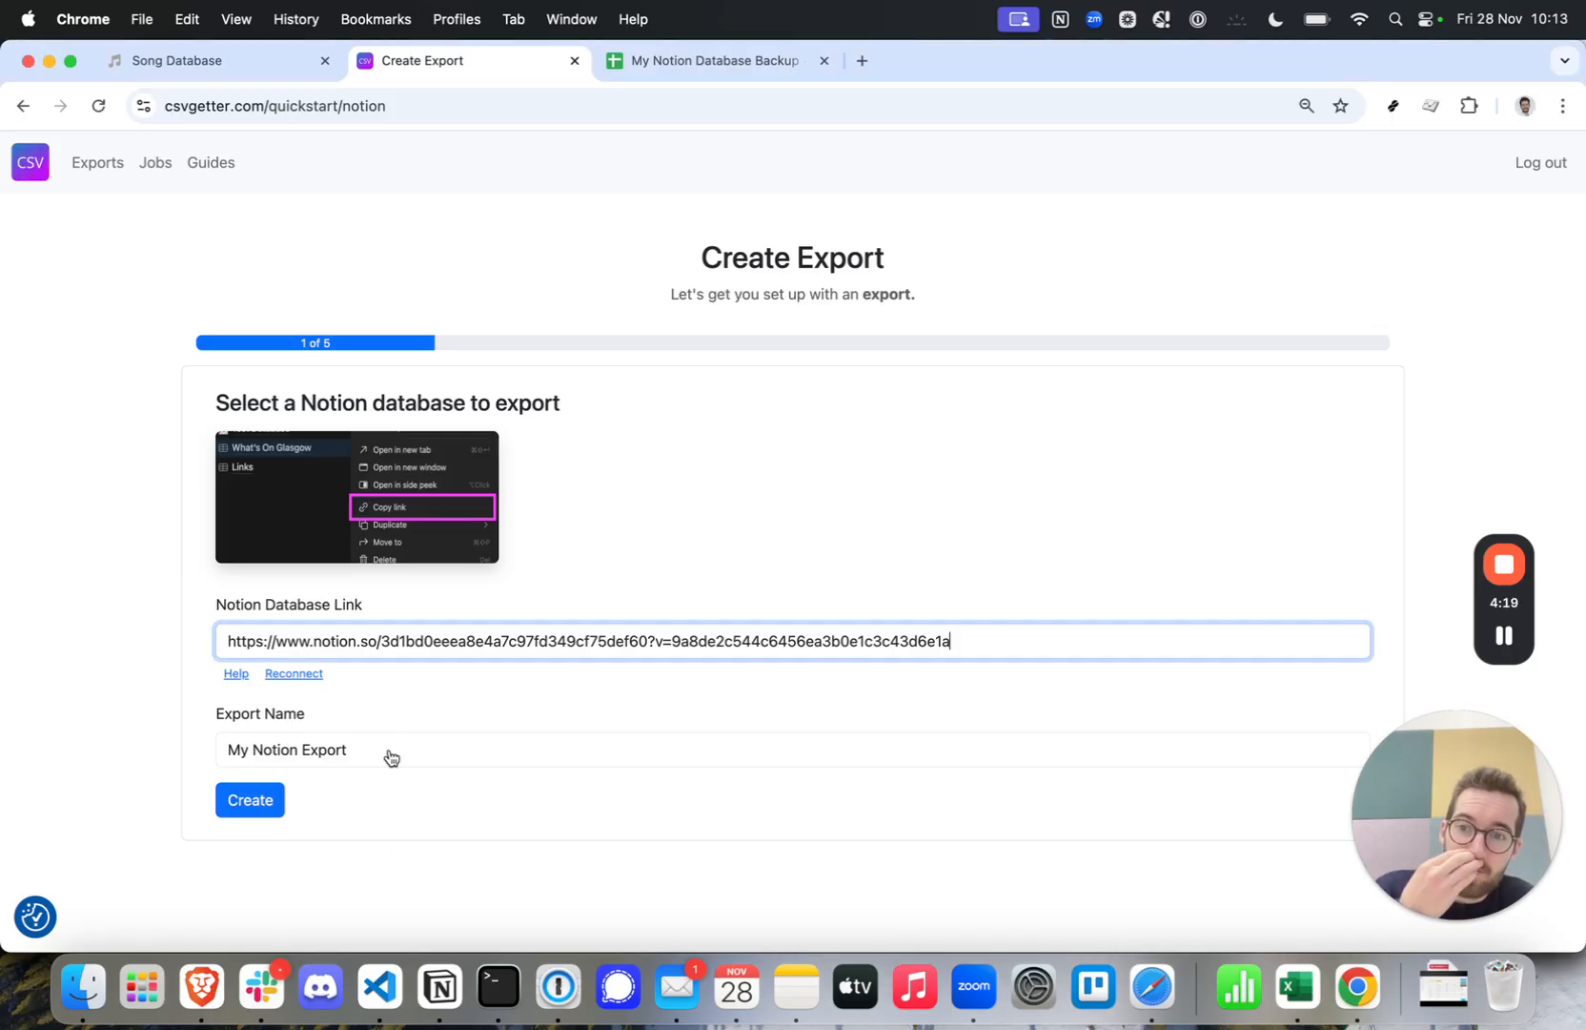
# Name the export "My Notion to Google Sheet Sync" and create it.
pyautogui.click(355, 753)
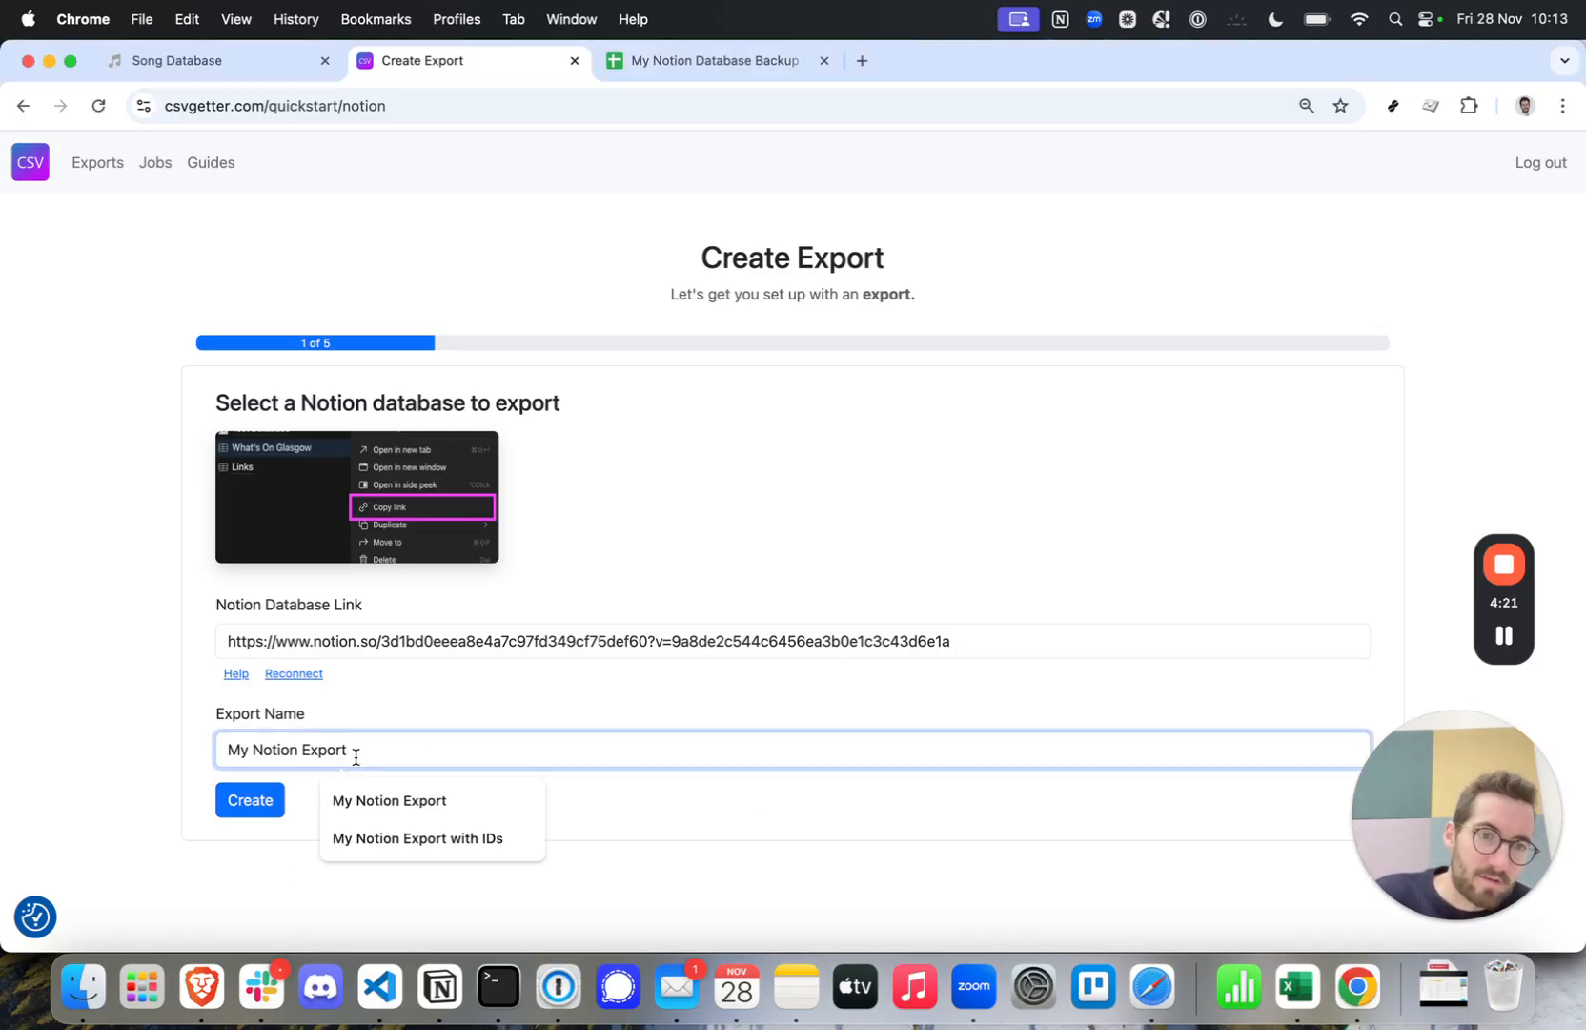
pyautogui.moveTo(354, 754); pyautogui.dragTo(301, 758)
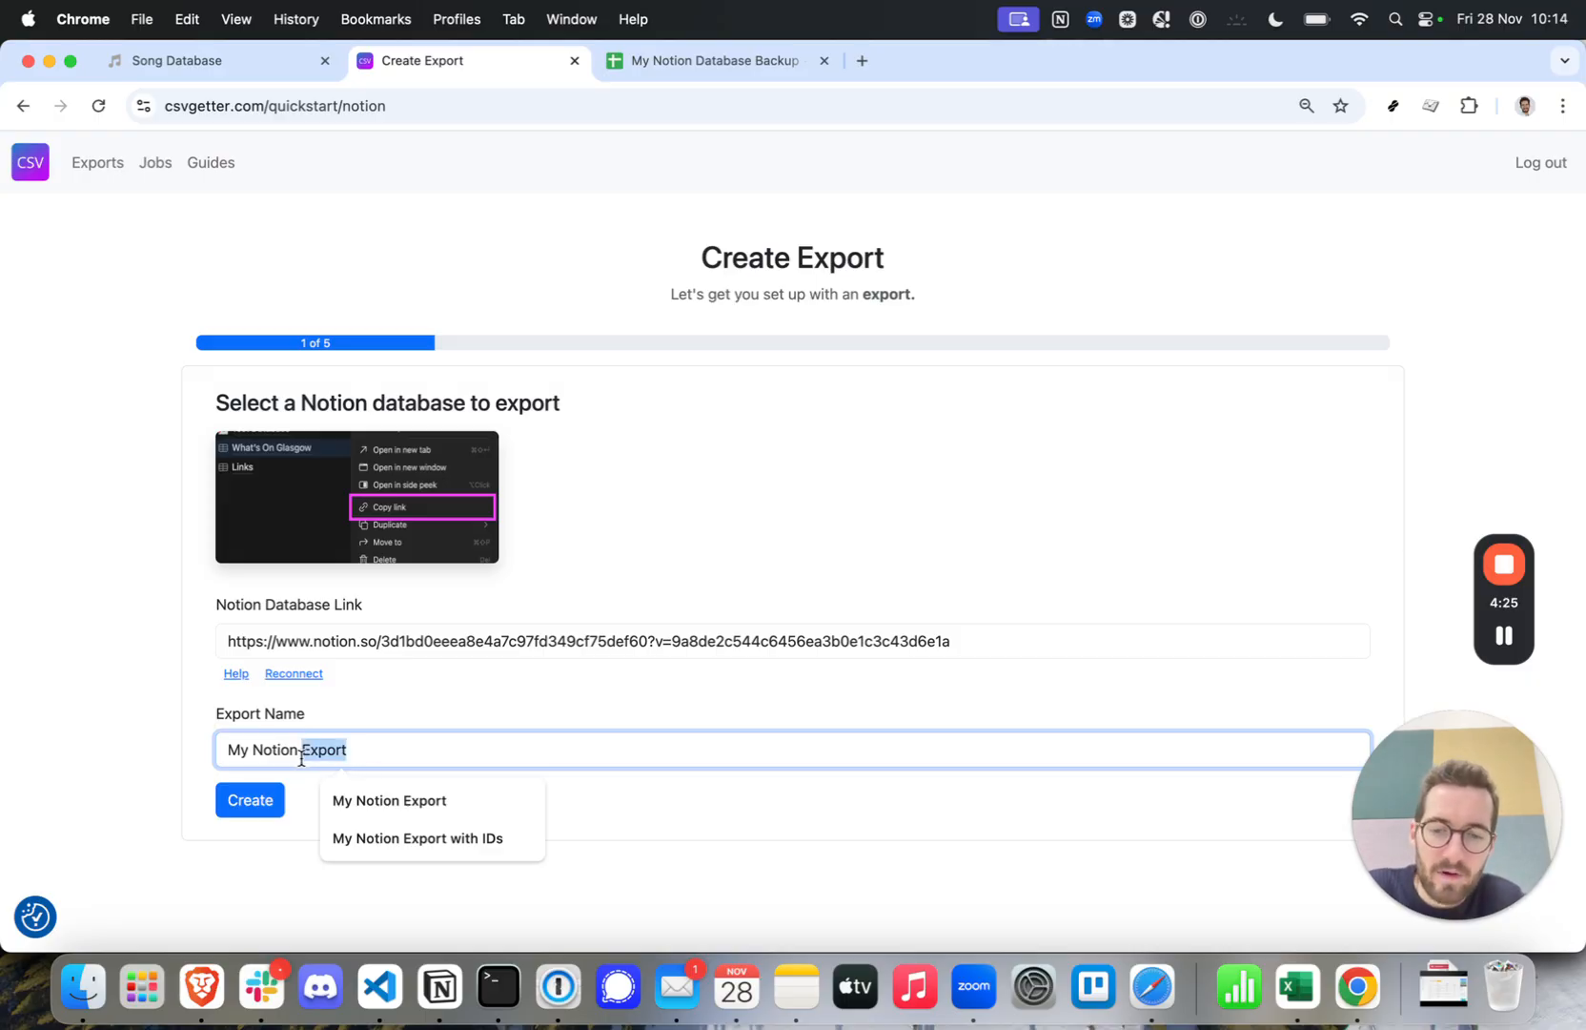
pyautogui.write('to Google')
pyautogui.write(' SShe')
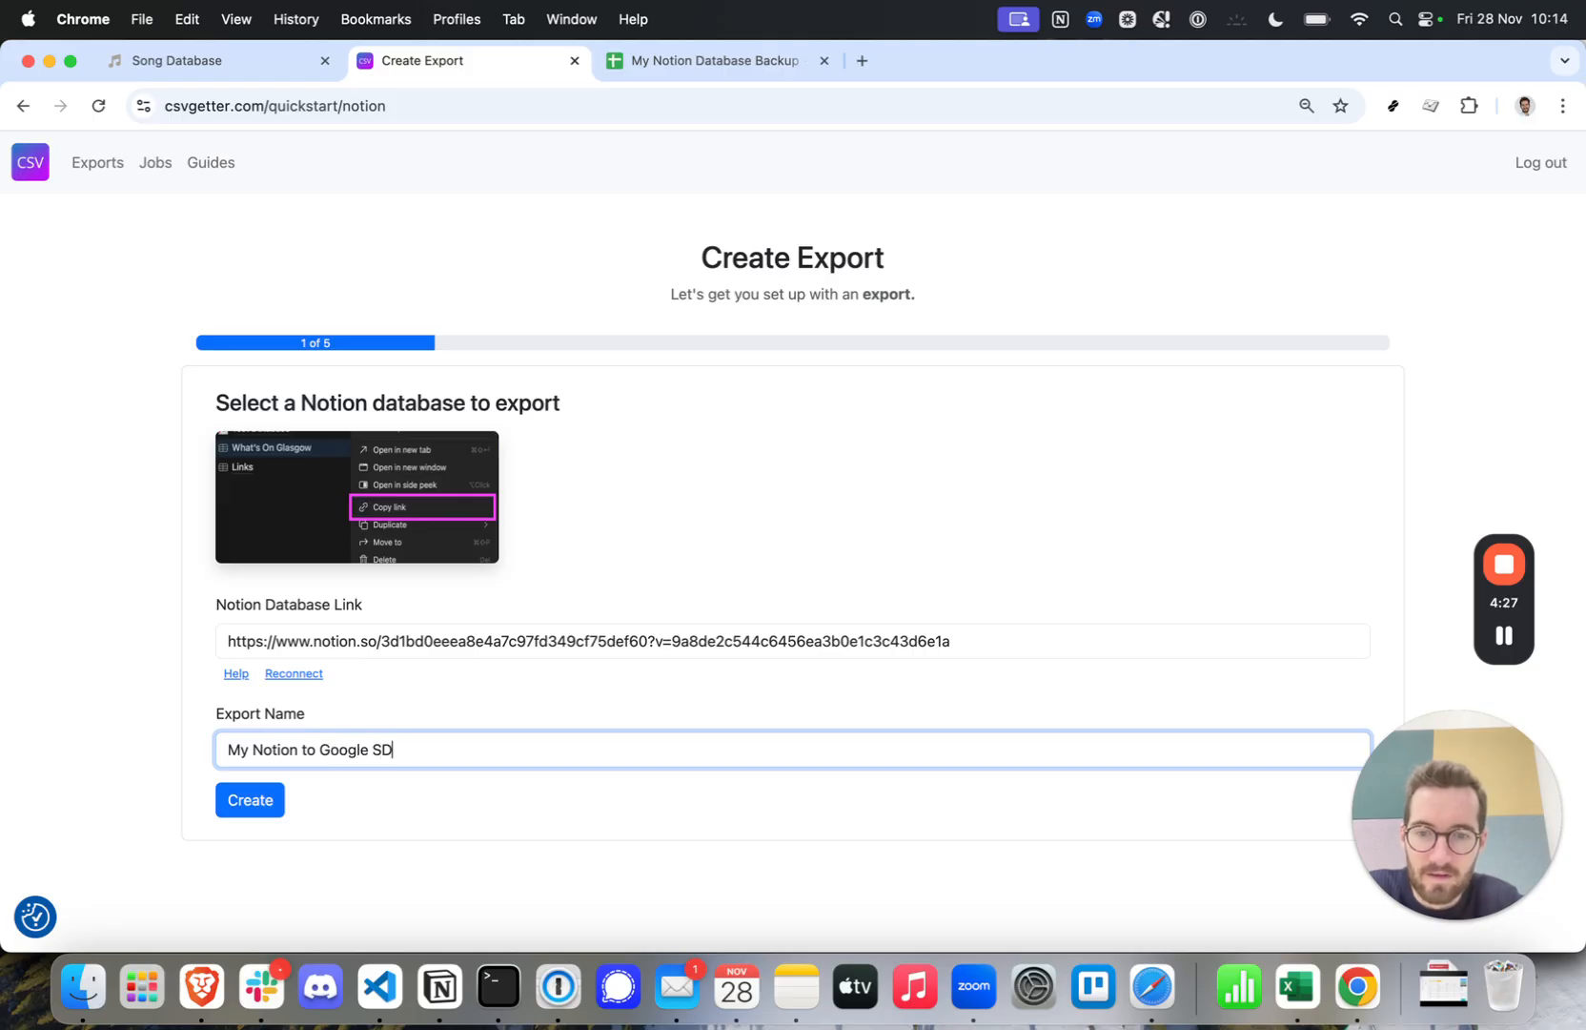
pyautogui.press('BackSpace')
pyautogui.press('BackSpace')
pyautogui.press('BackSpace')
pyautogui.write('heet Sync')
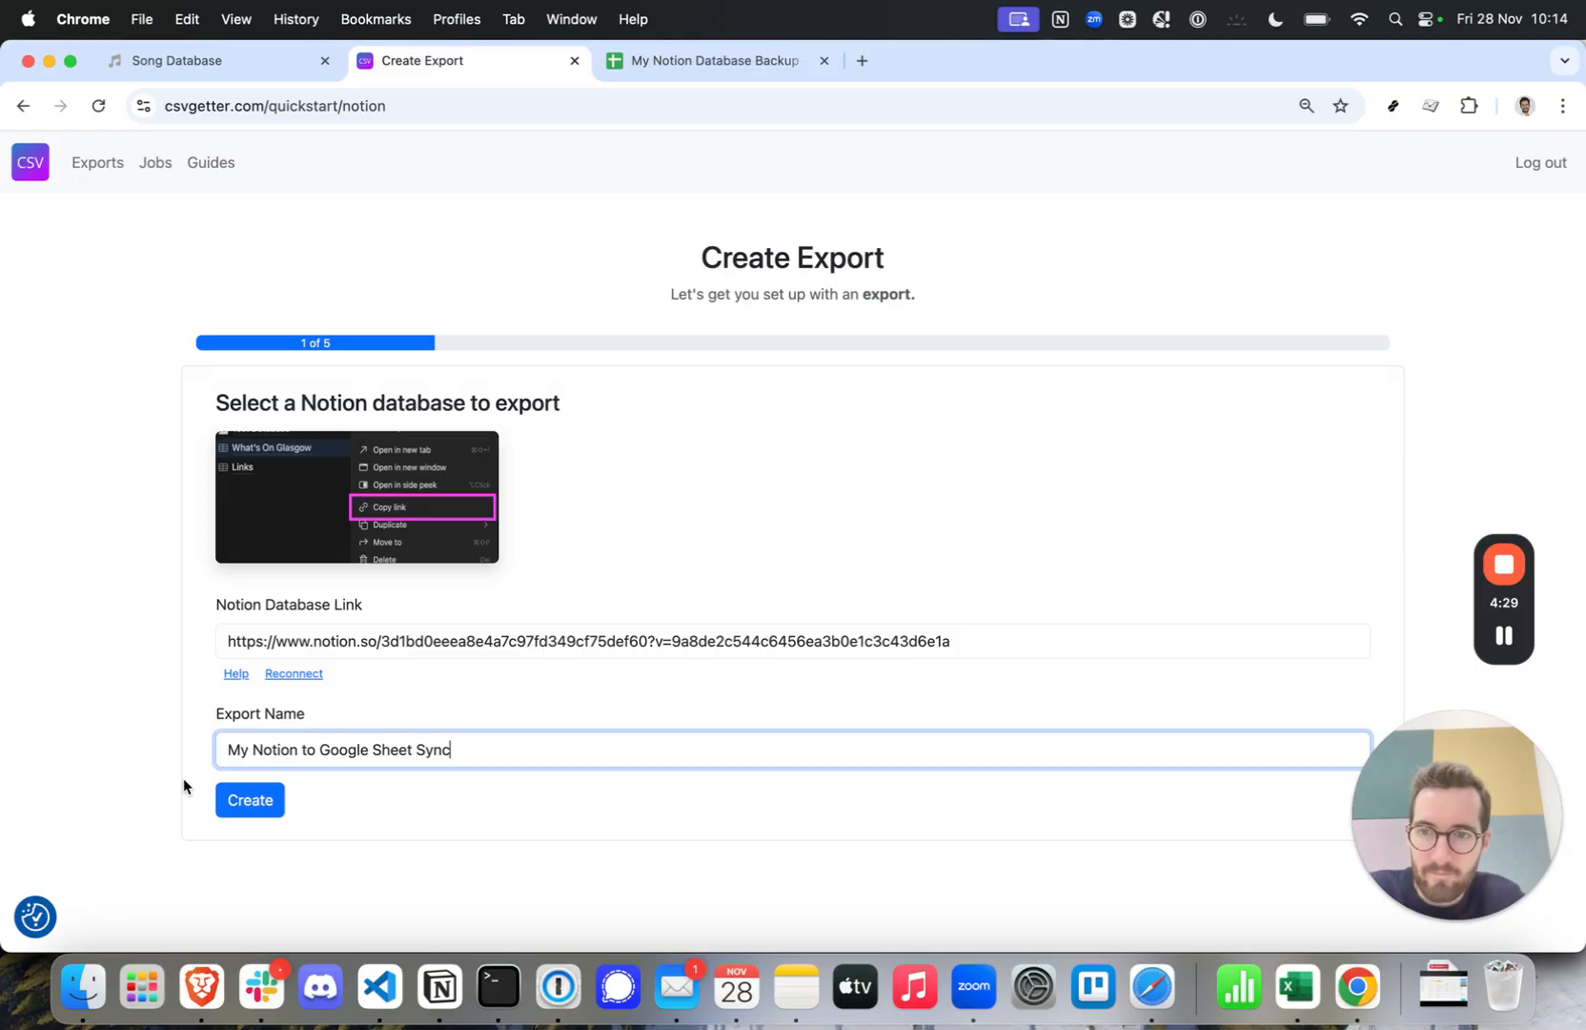
pyautogui.click(236, 809)
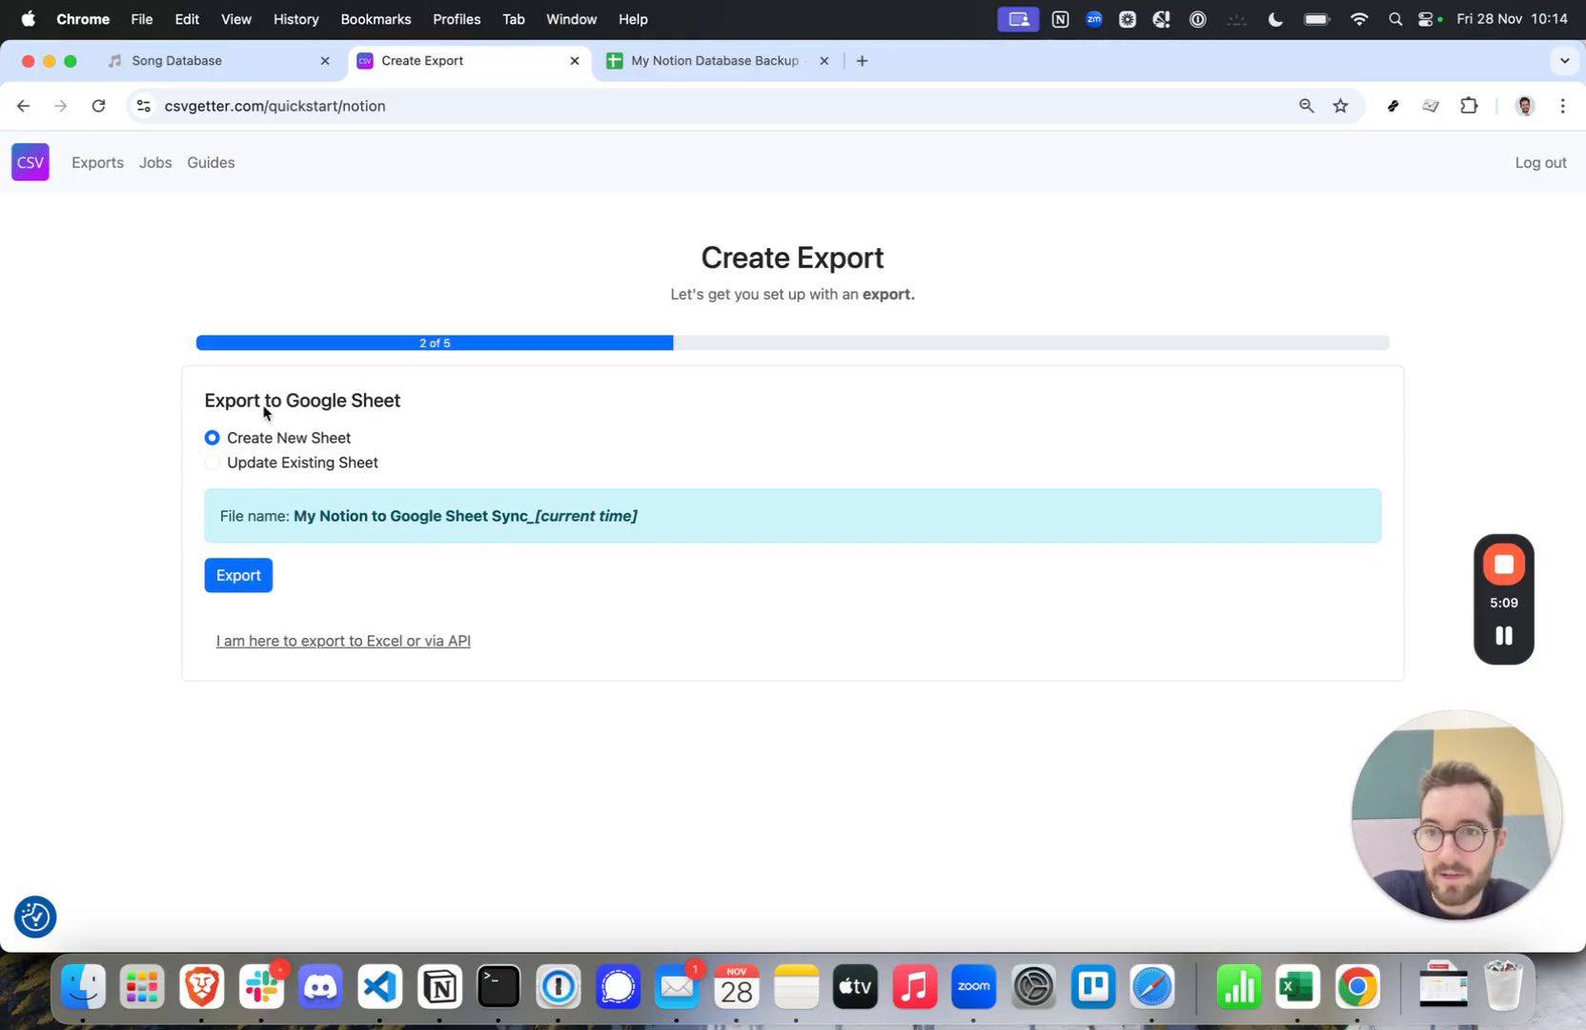
# Compare the Update Existing Sheet and Create New Sheet options and examine the file name for a new sheet.
pyautogui.click(212, 462)
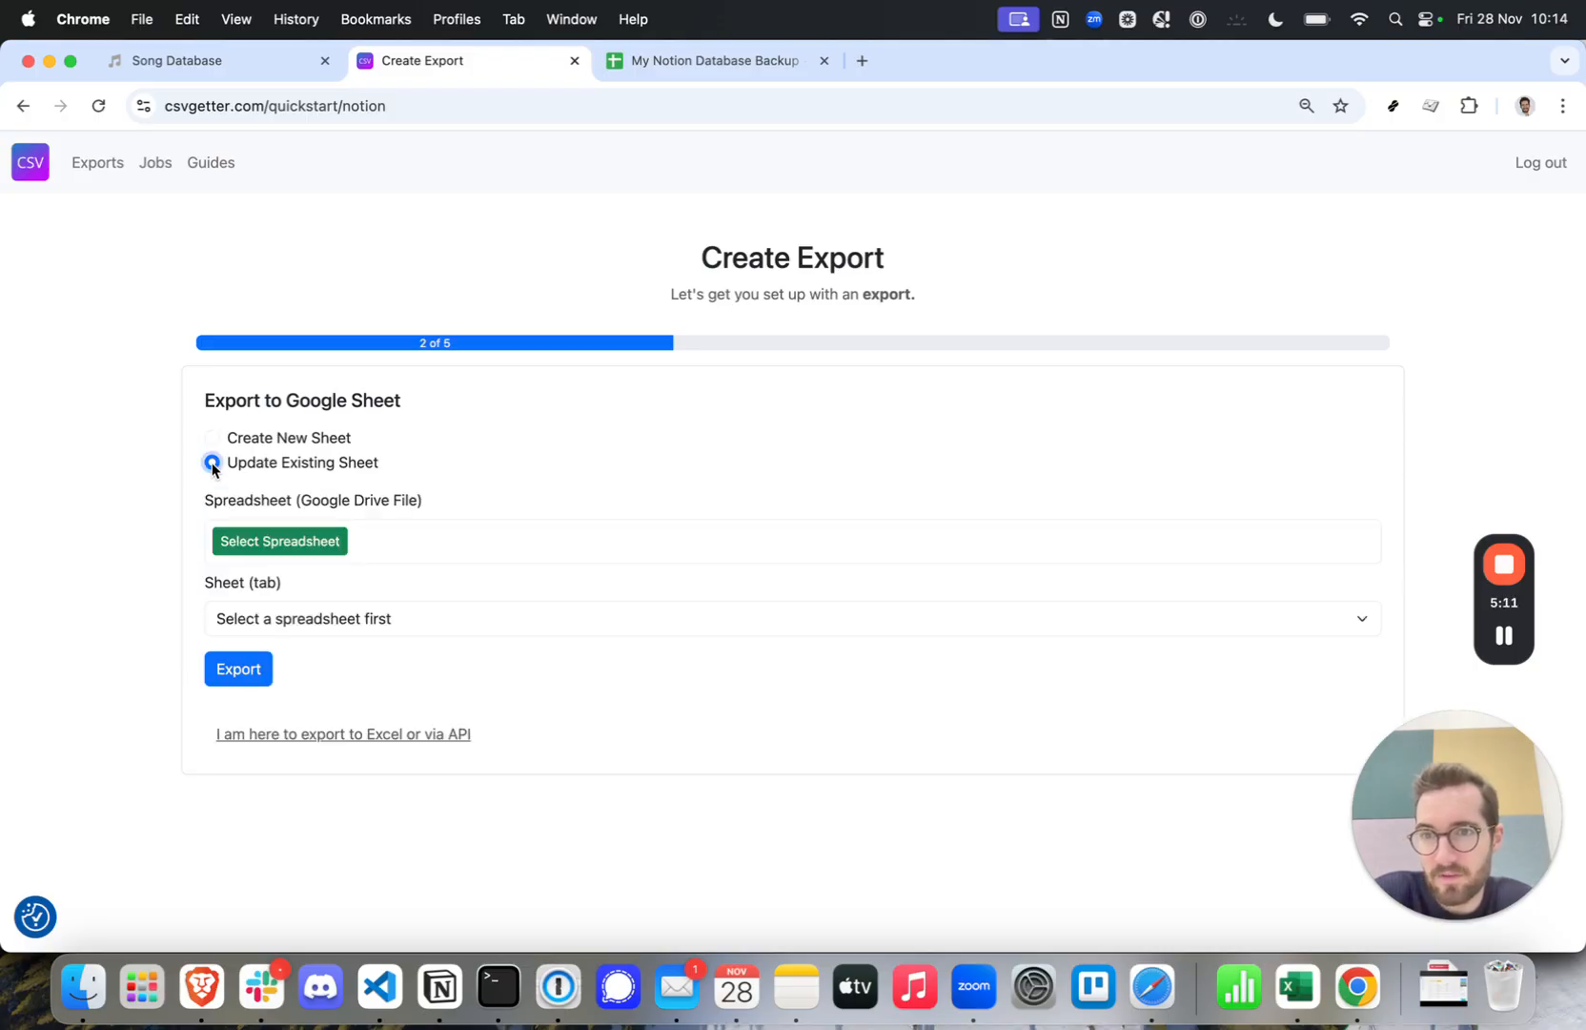
pyautogui.click(211, 438)
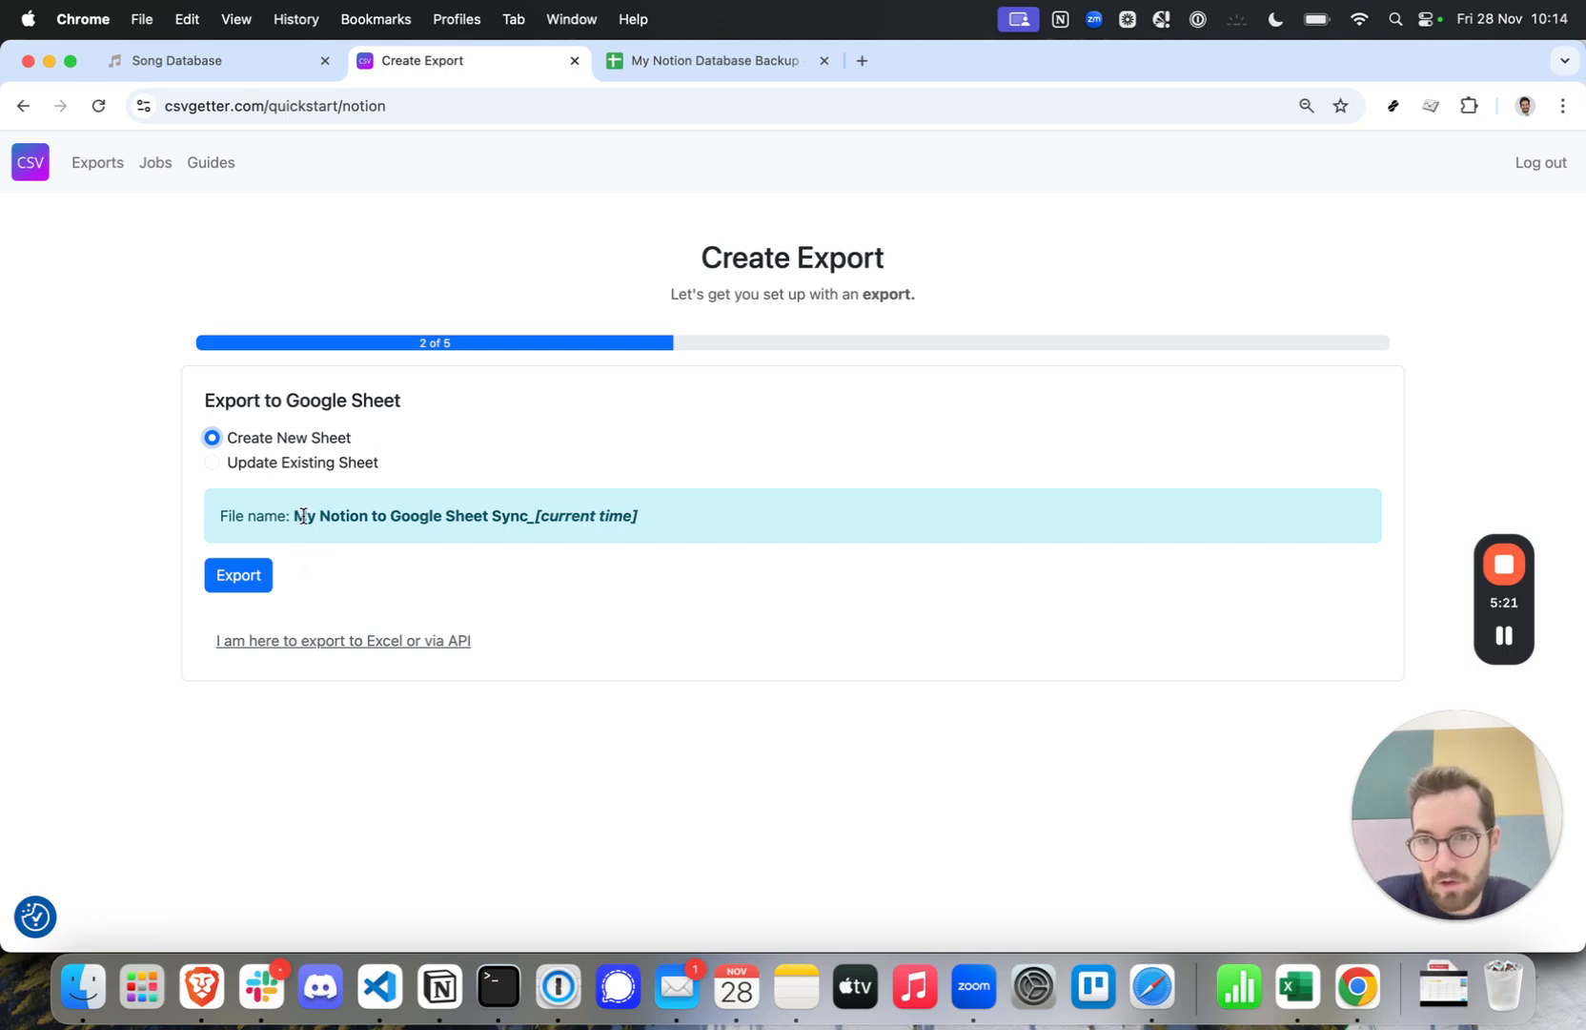
pyautogui.moveTo(295, 515); pyautogui.dragTo(533, 520)
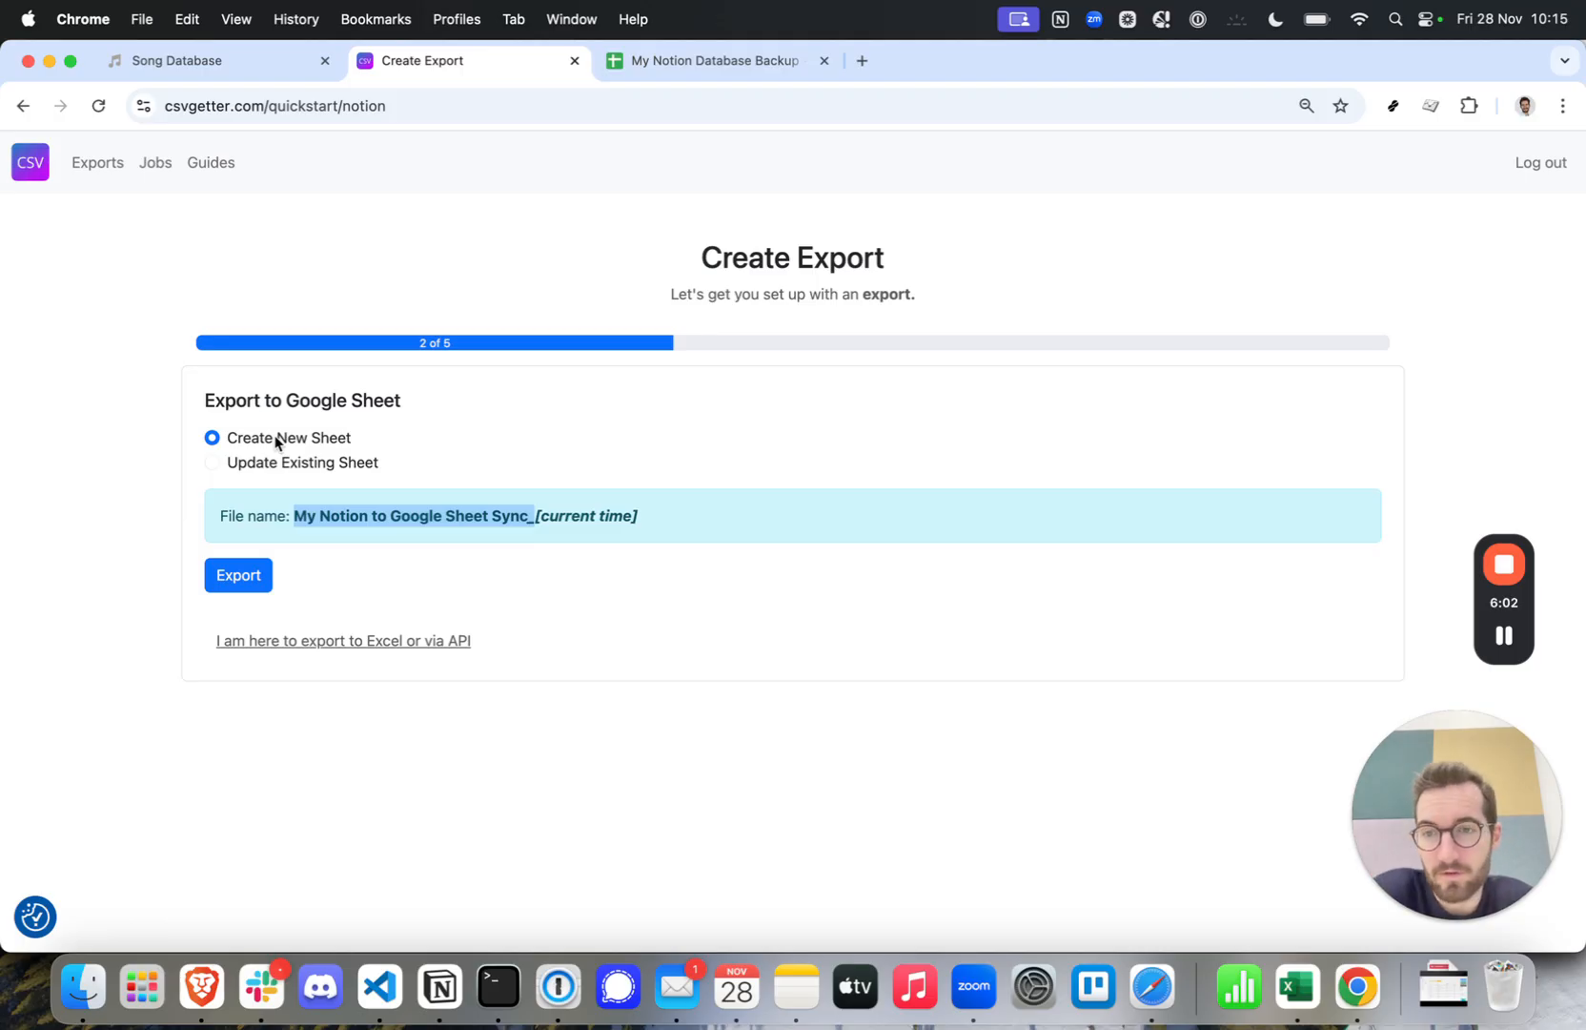
# Set the Google Sheet export to update an existing sheet and choose the My Notion Database Backup spreadsheet as its target.
pyautogui.click(213, 463)
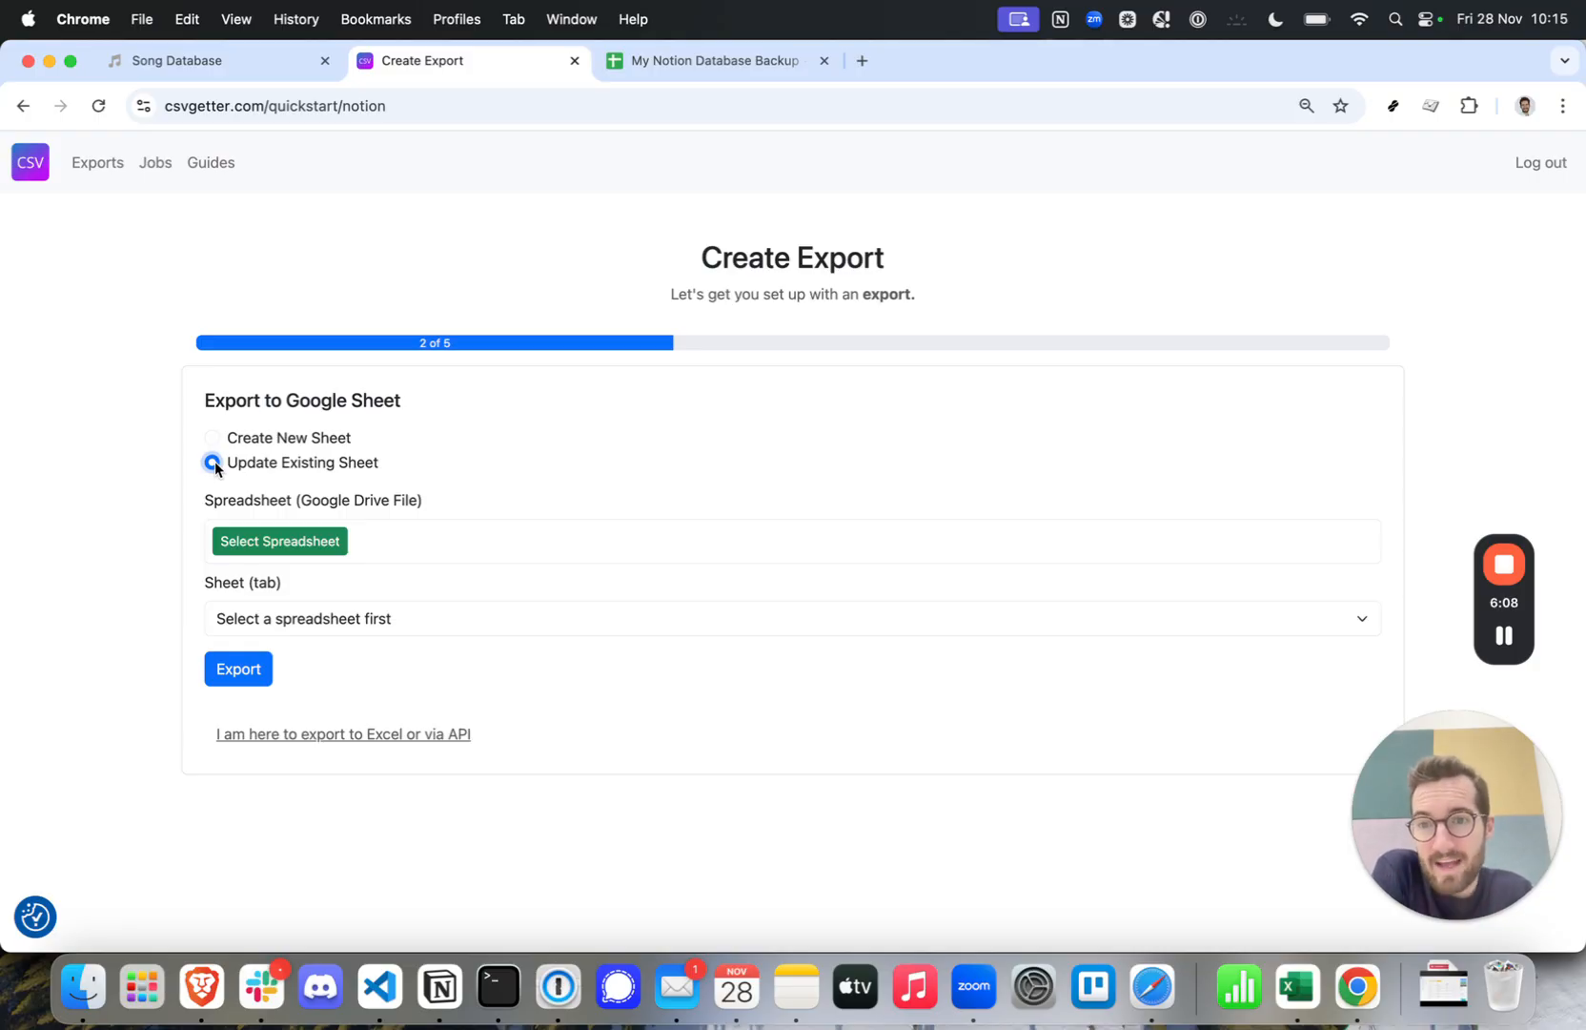
pyautogui.click(717, 61)
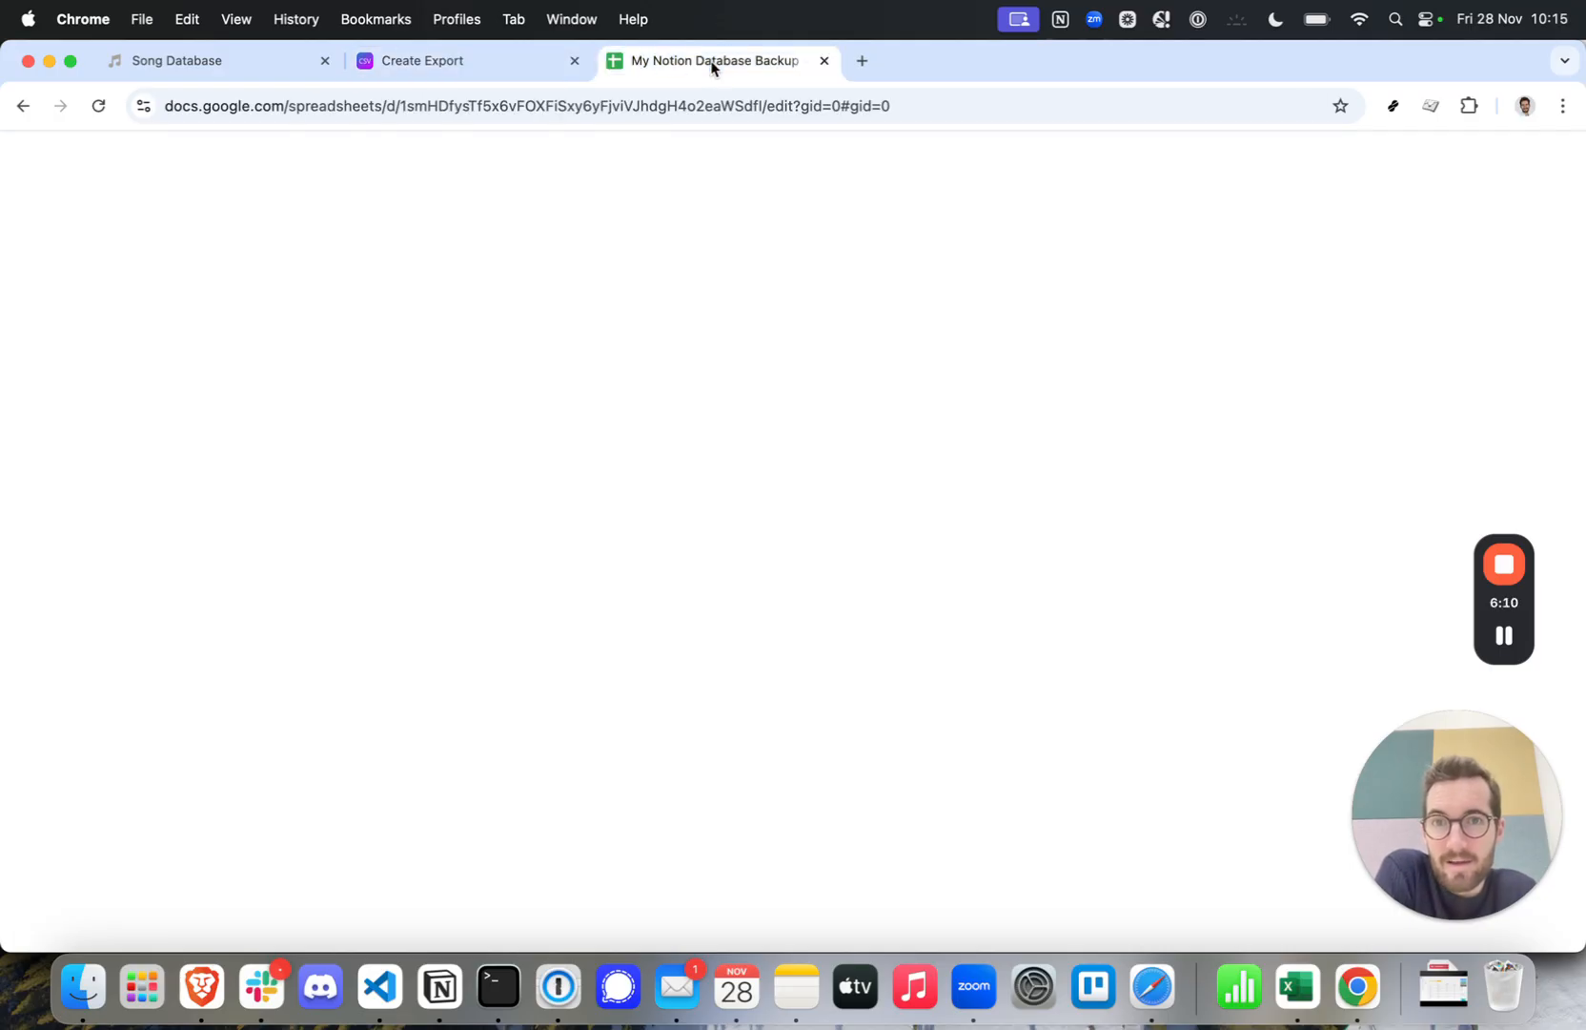
pyautogui.click(423, 63)
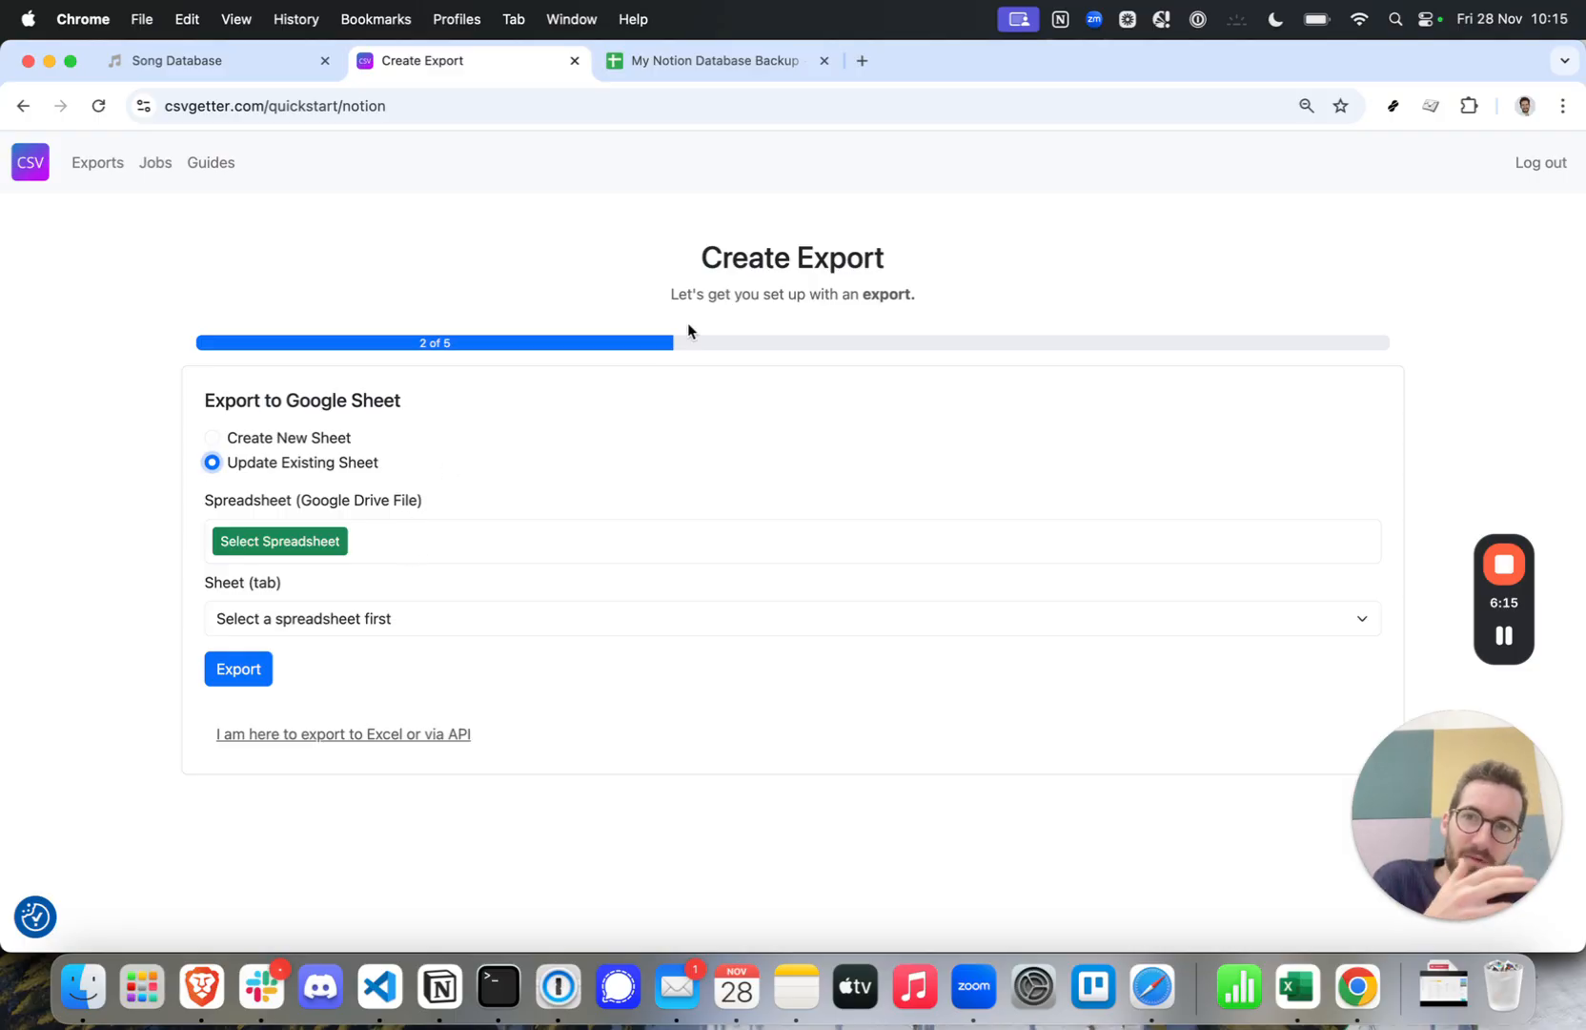
pyautogui.click(704, 71)
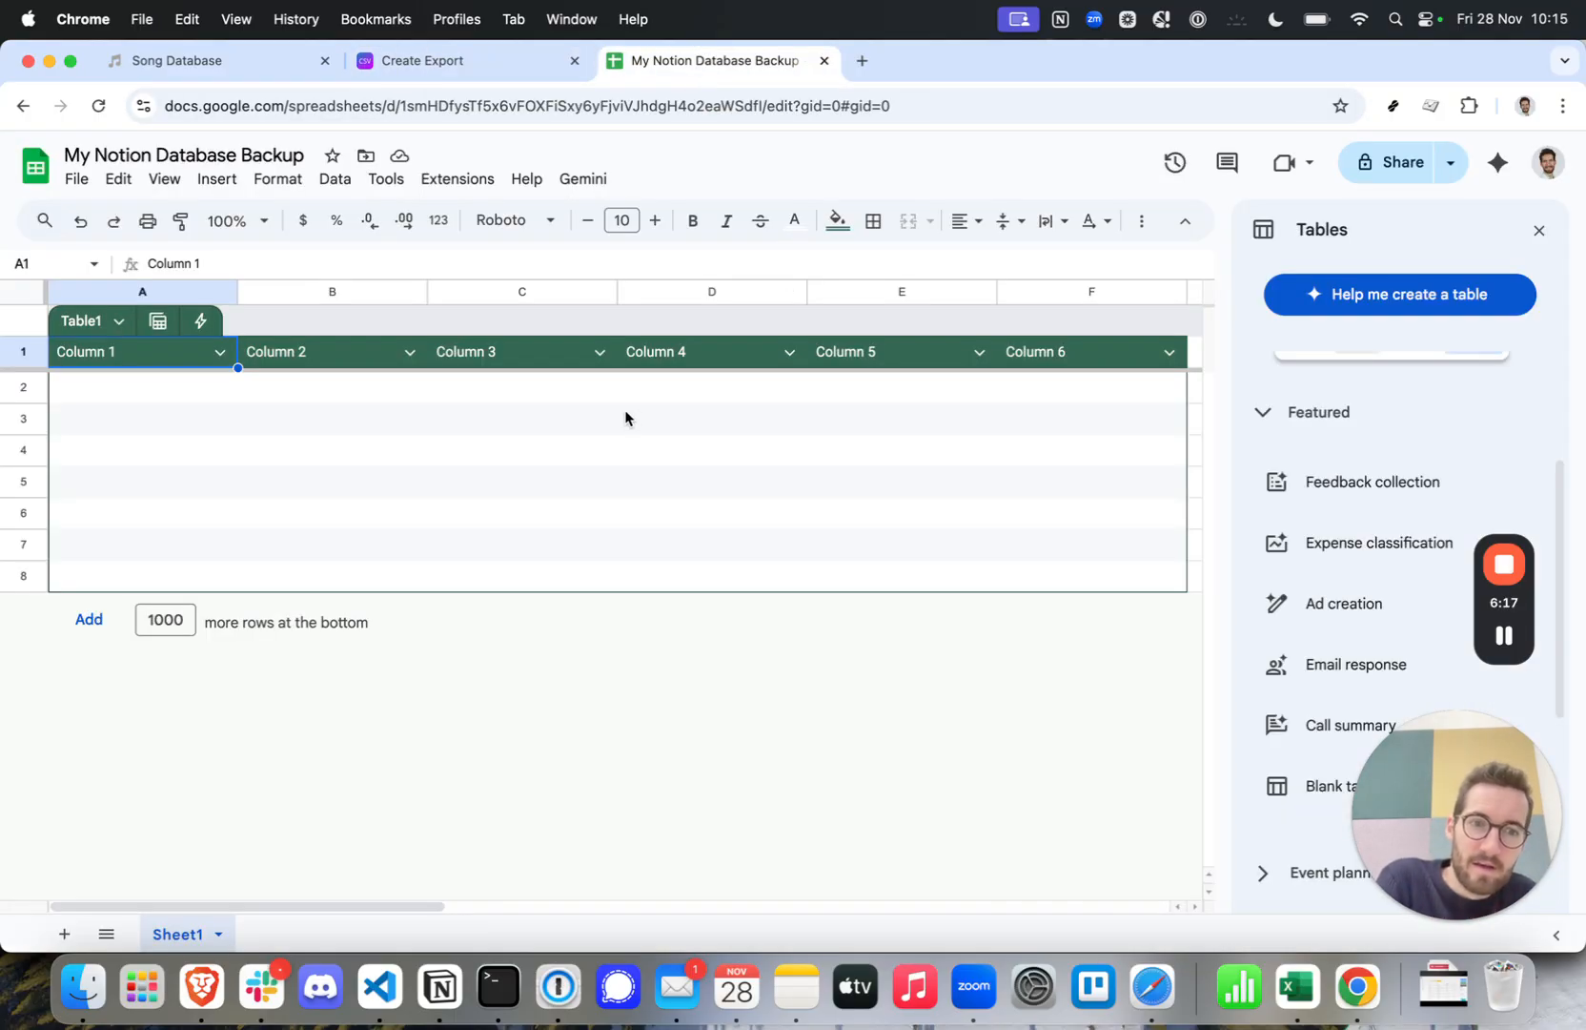
pyautogui.click(441, 67)
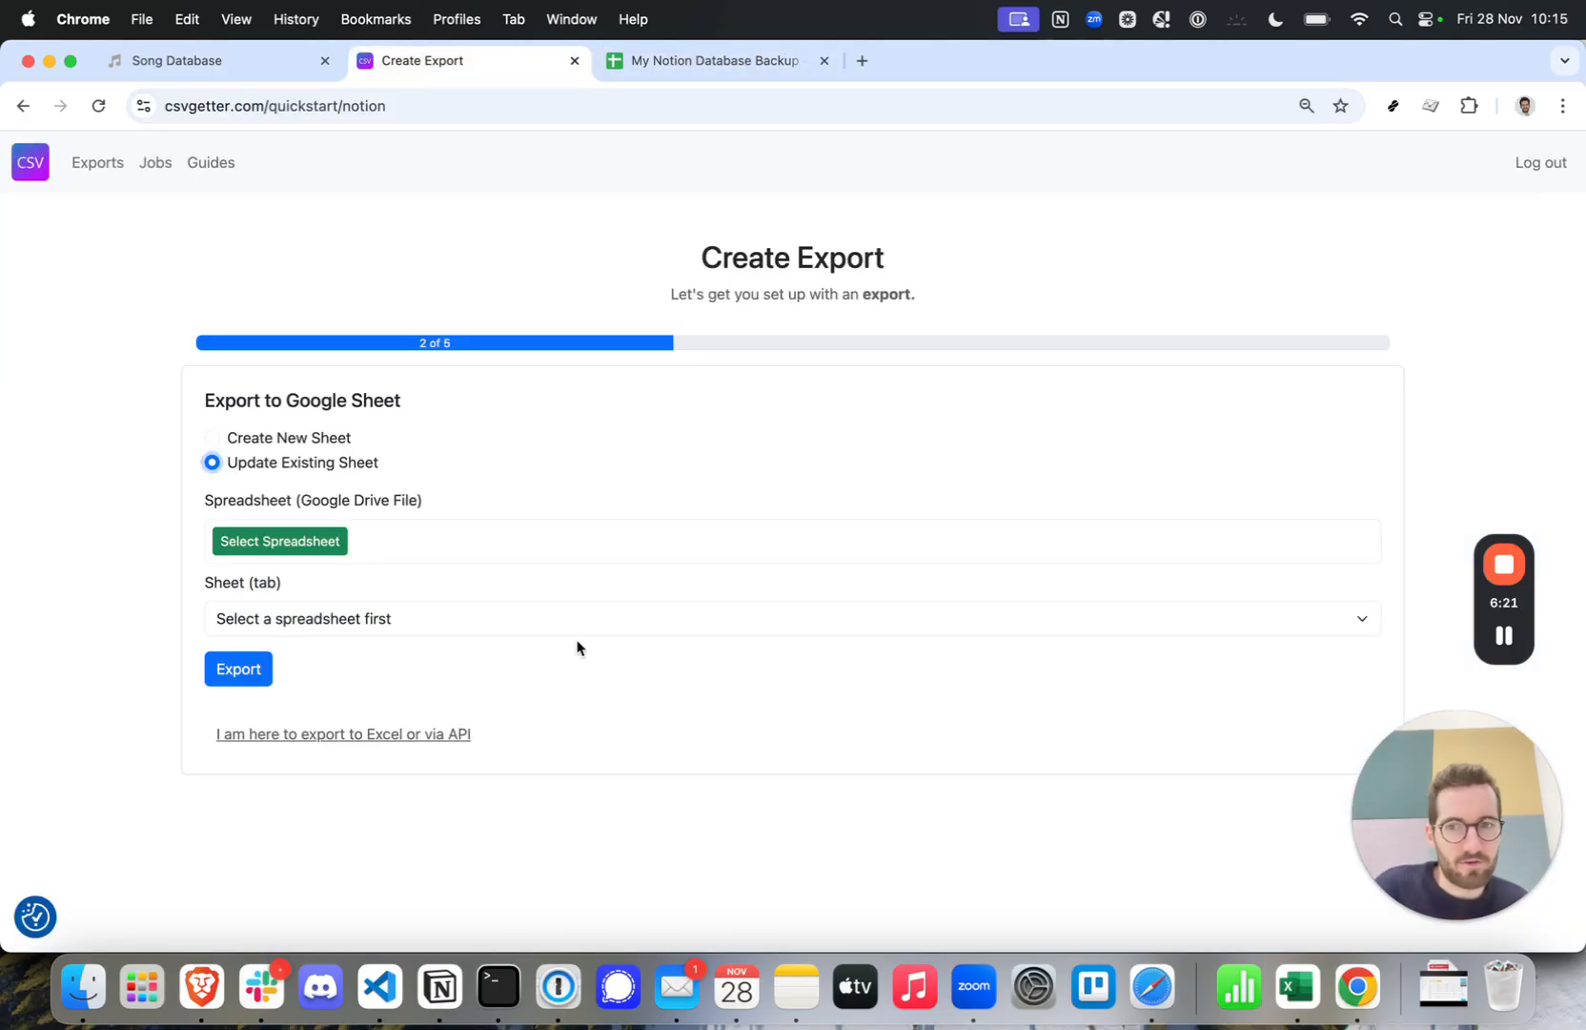
pyautogui.click(276, 540)
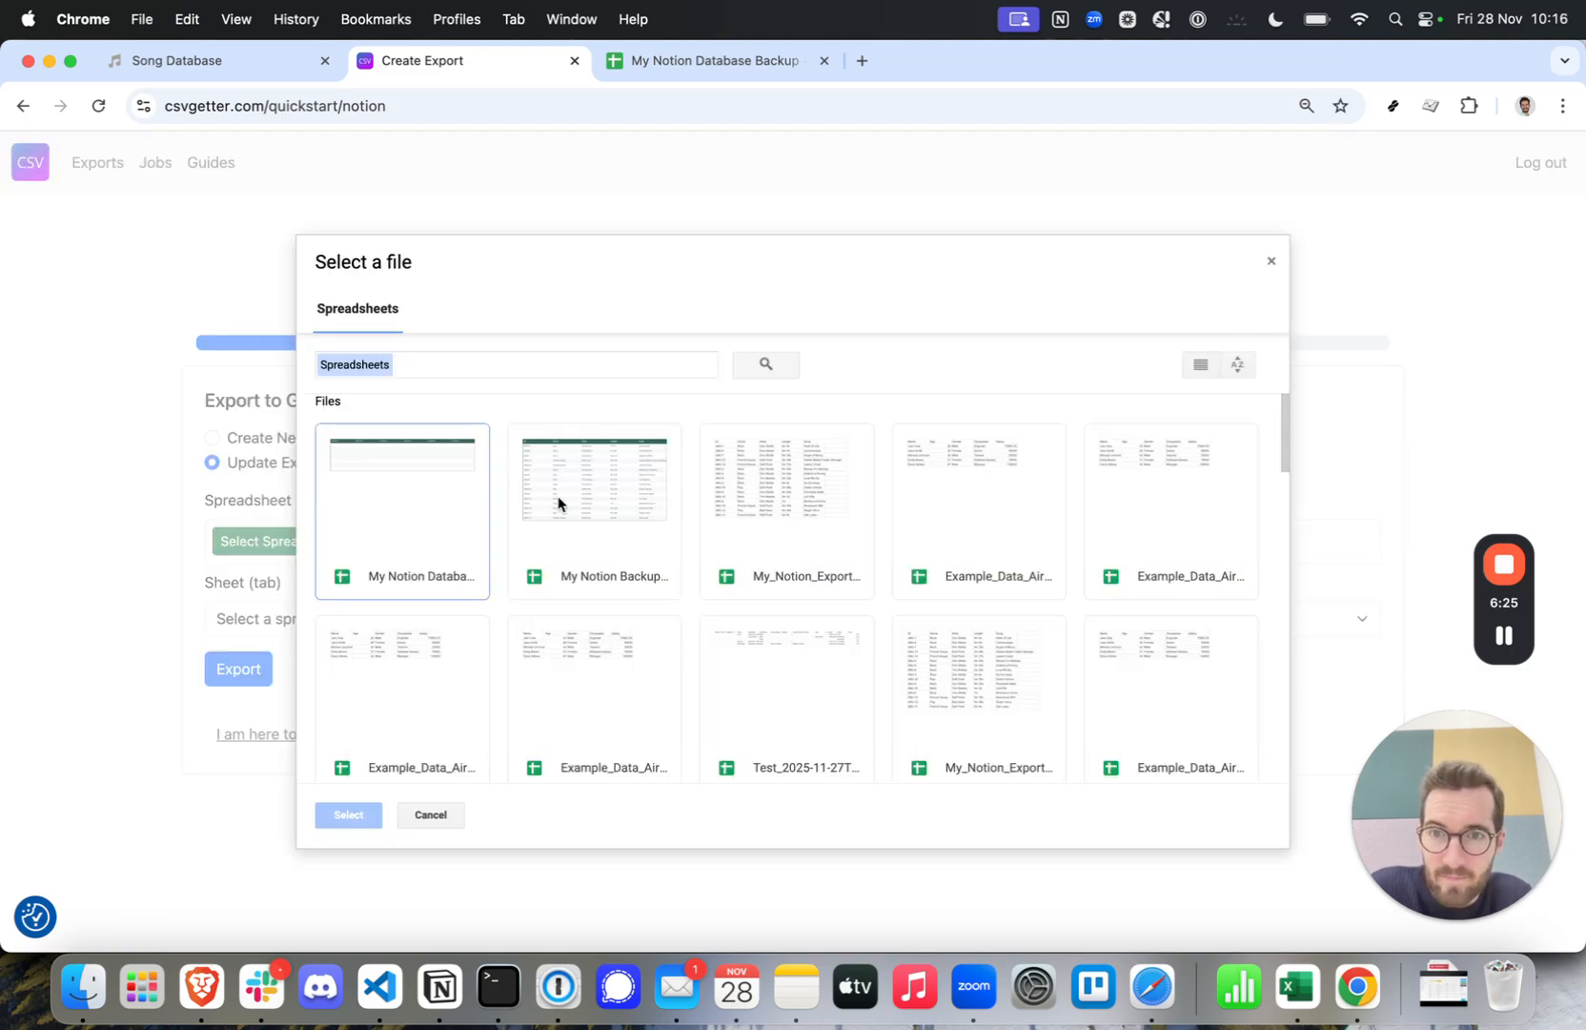
pyautogui.click(400, 520)
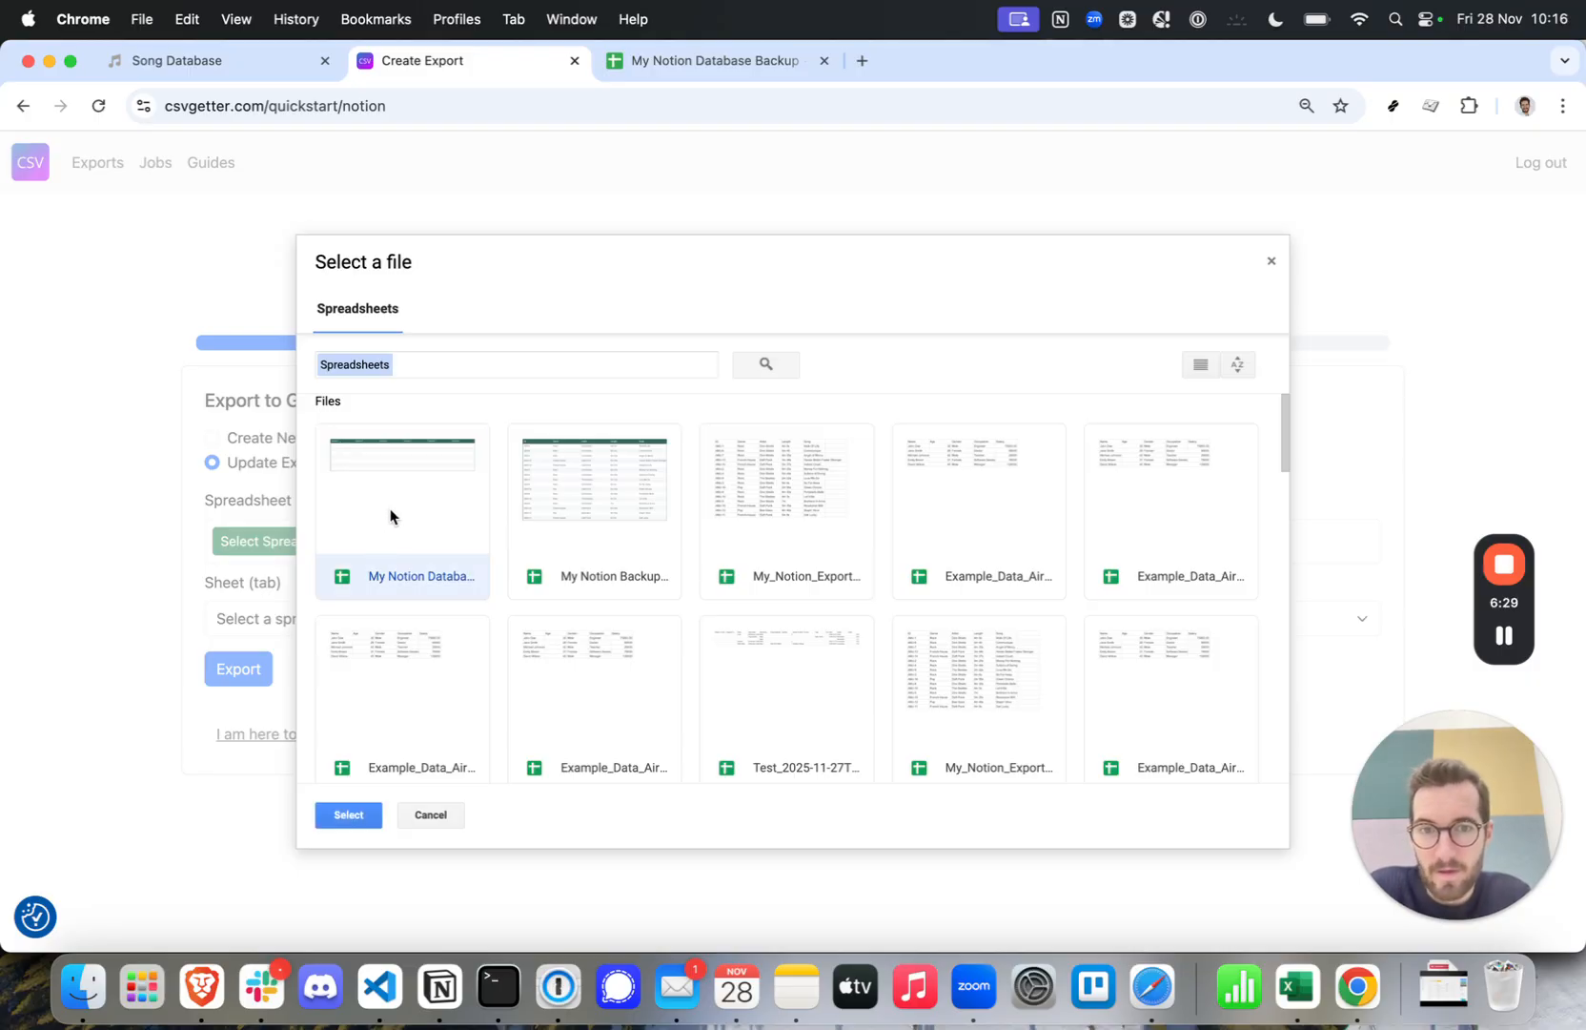
pyautogui.click(351, 815)
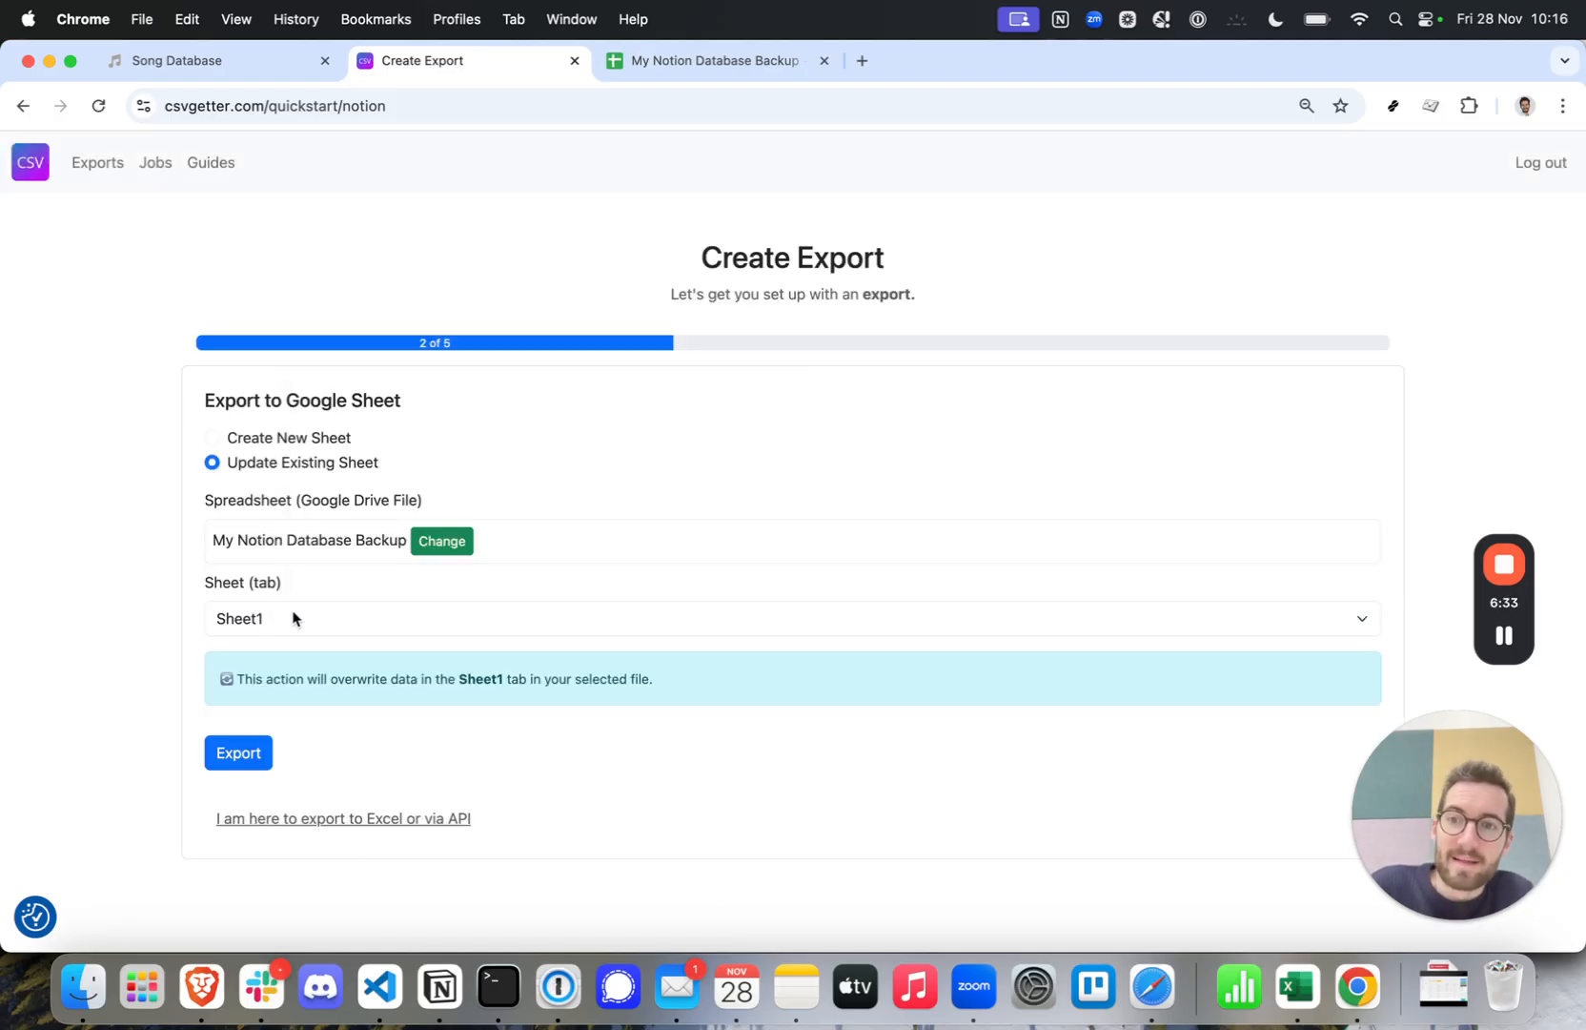
# Check the empty table in the backup spreadsheet, and run the export into its Sheet1 tab.
pyautogui.click(716, 57)
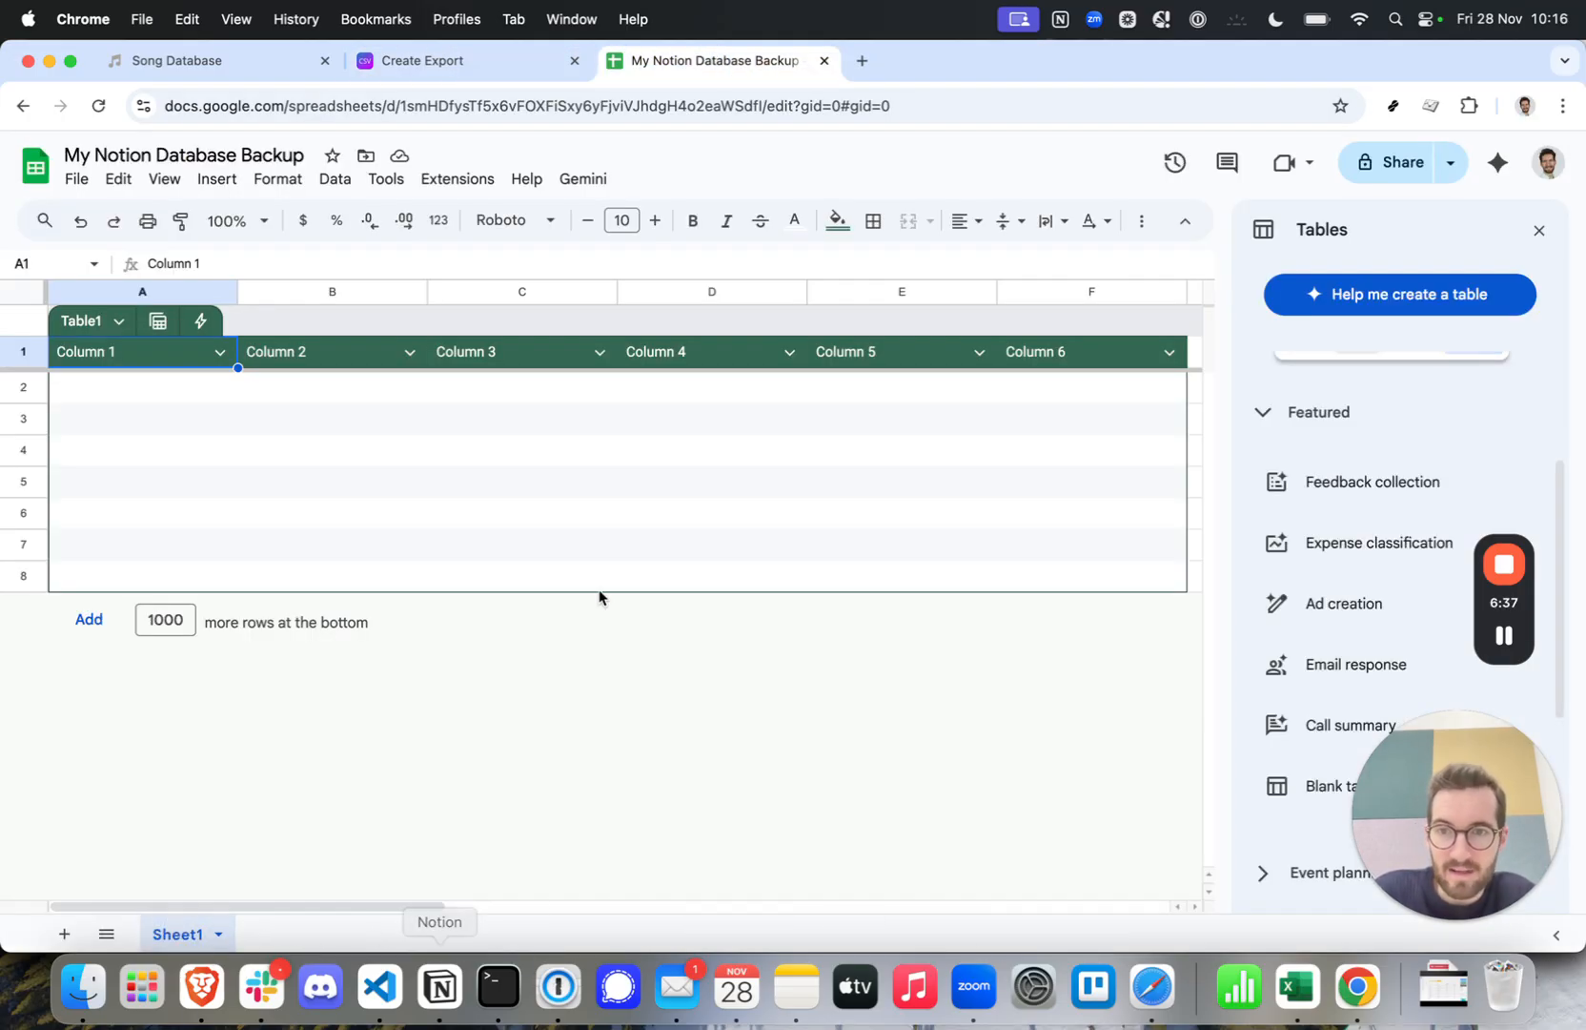
pyautogui.click(406, 74)
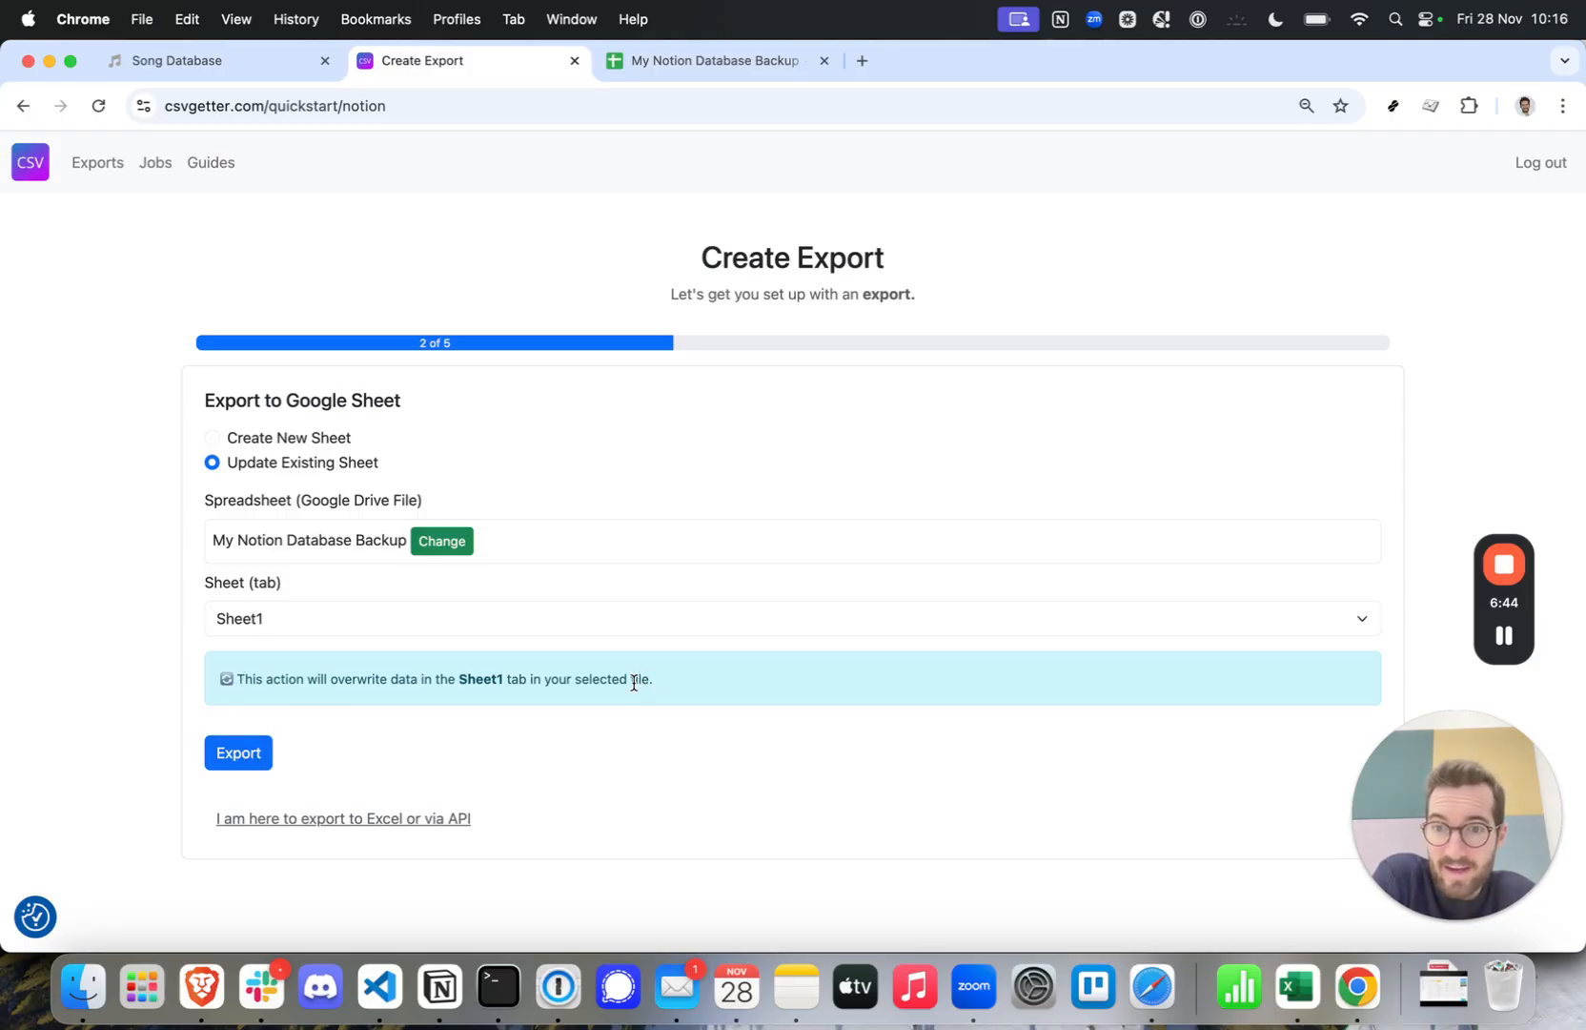
pyautogui.click(660, 57)
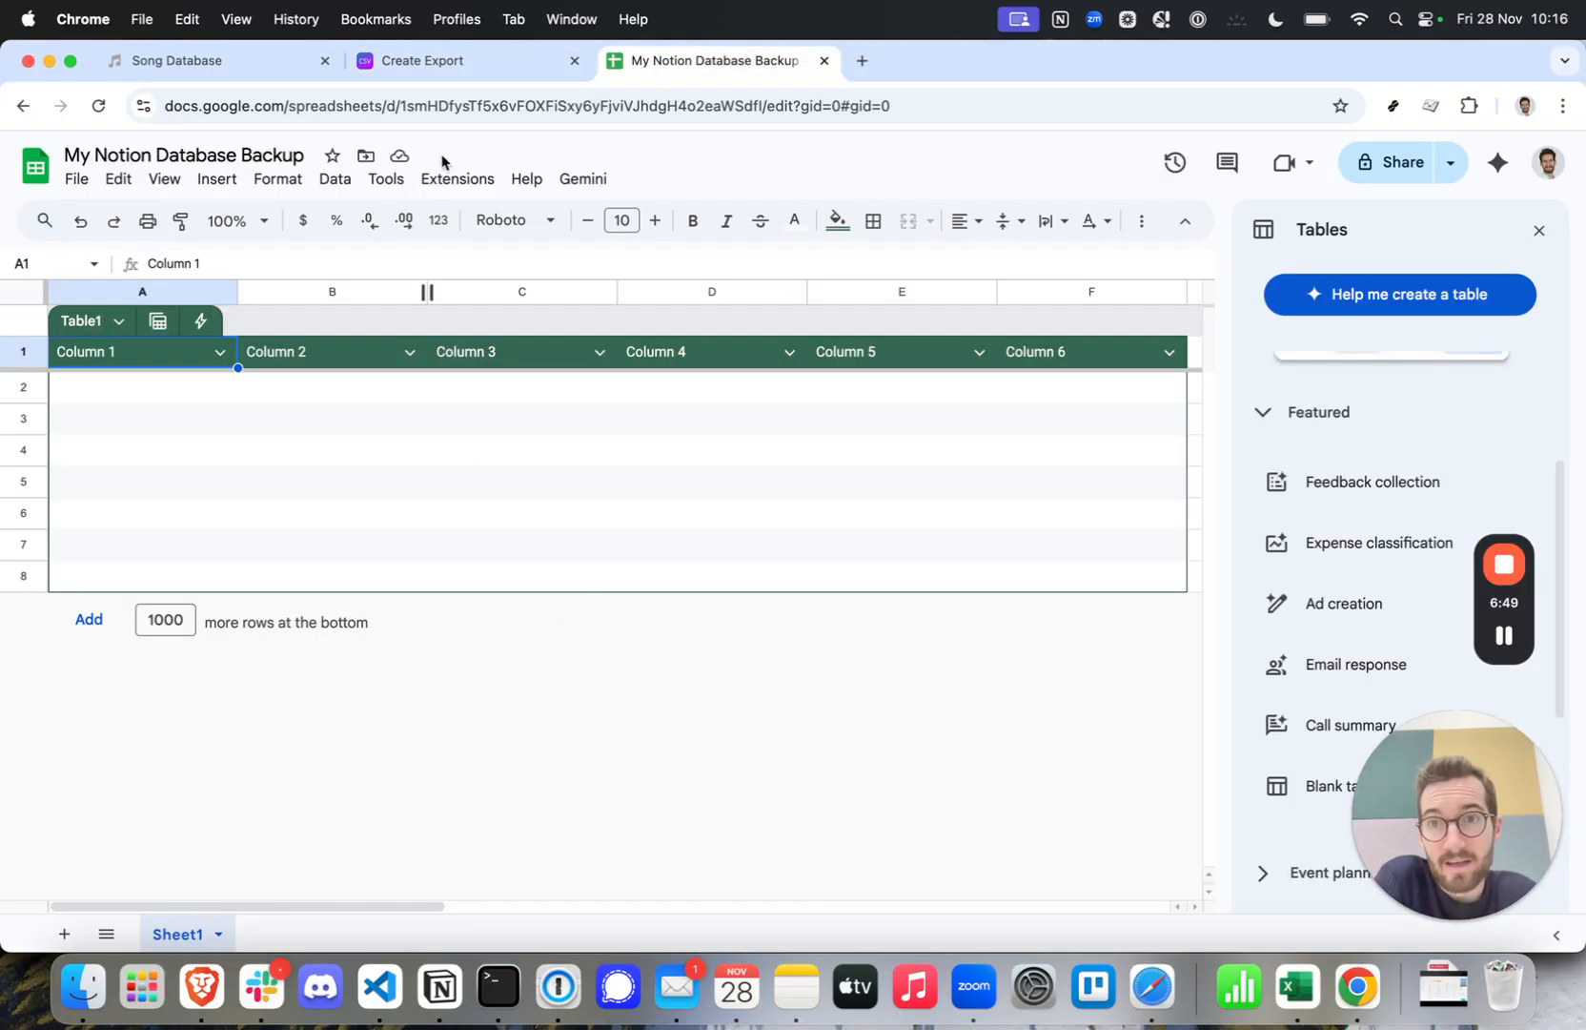
pyautogui.click(419, 63)
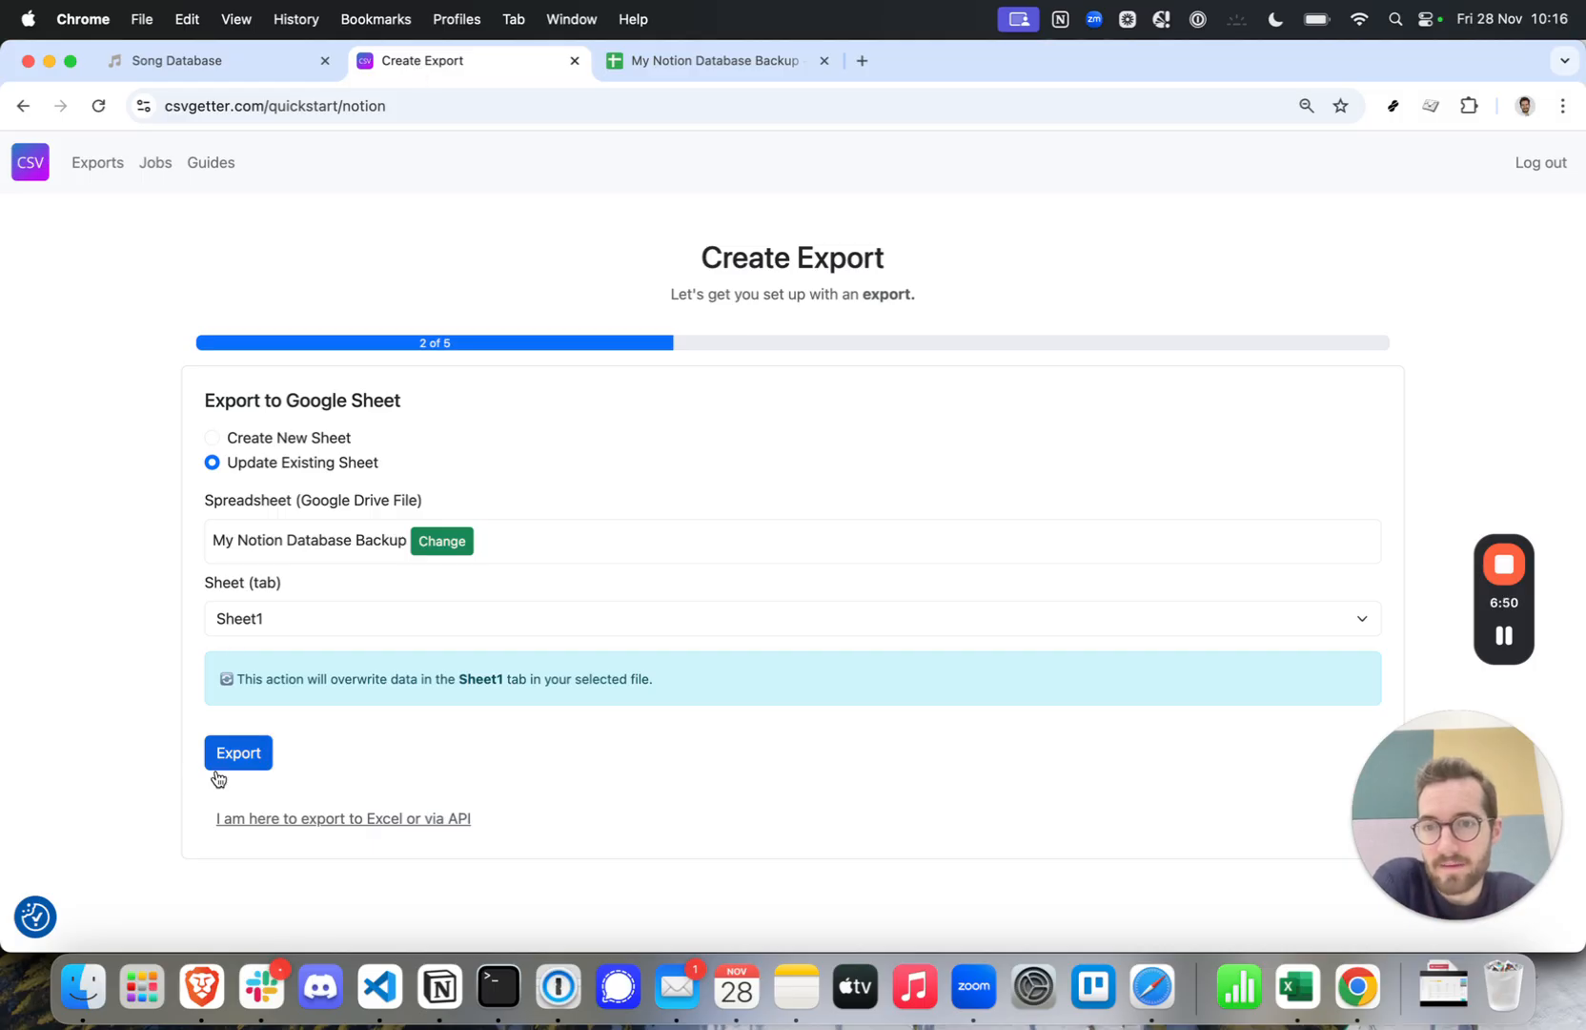
pyautogui.click(246, 762)
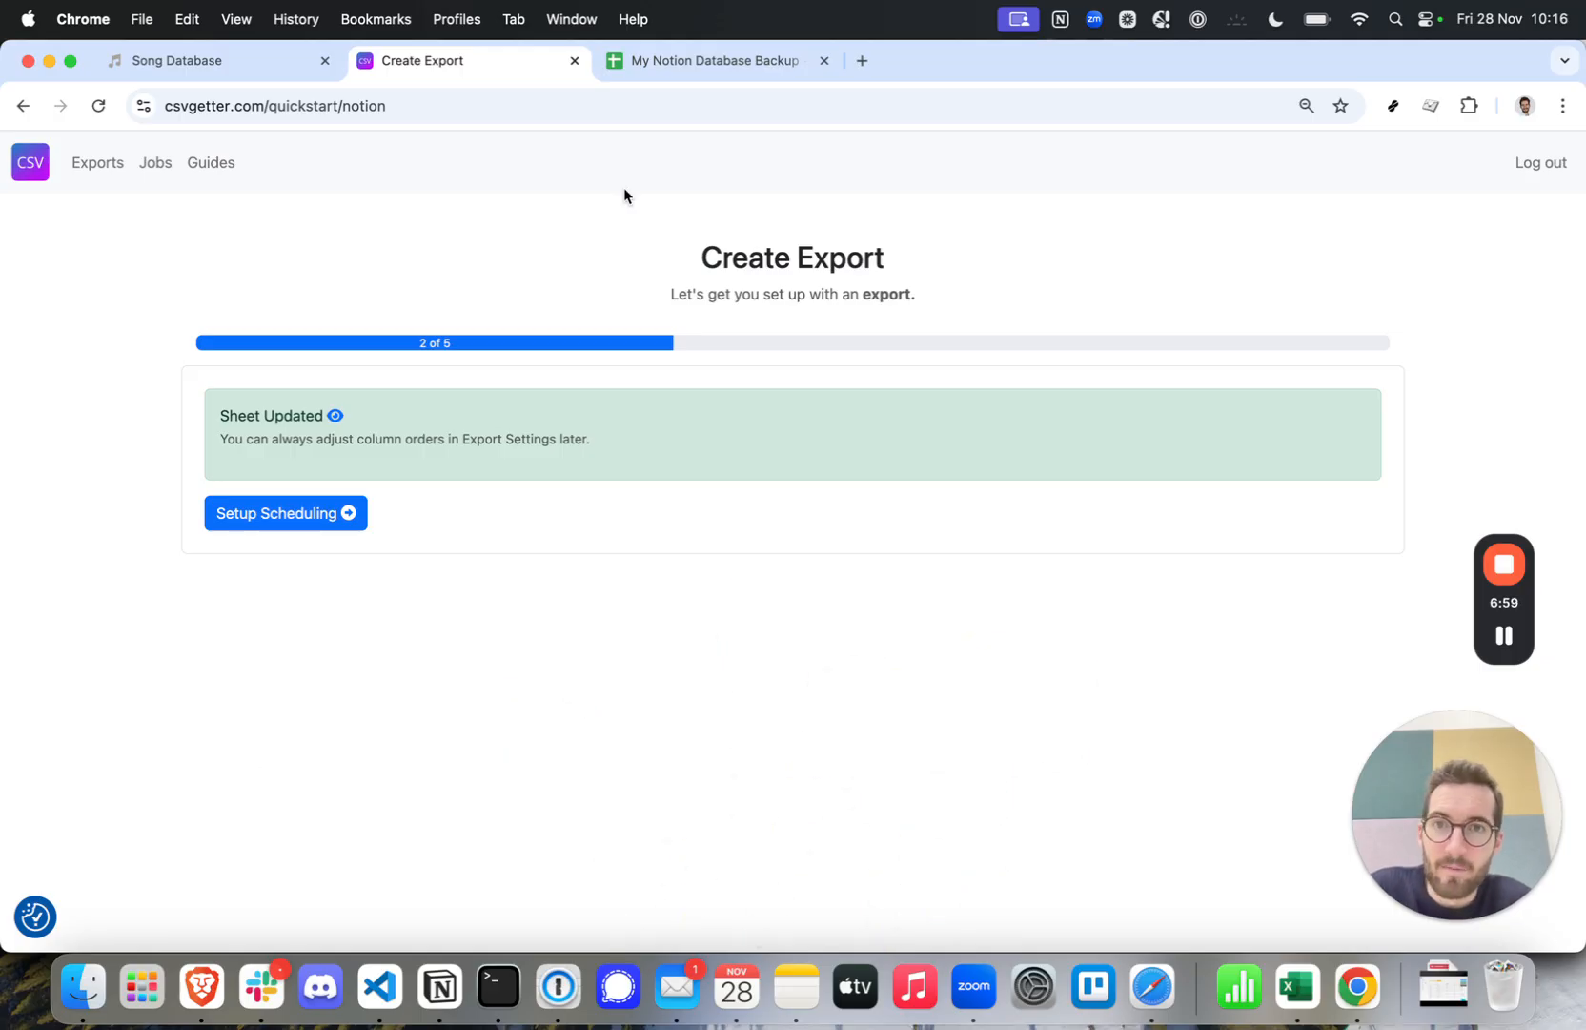
# Compare the exported rows in the backup spreadsheet with the Notion Song Database.
pyautogui.click(655, 76)
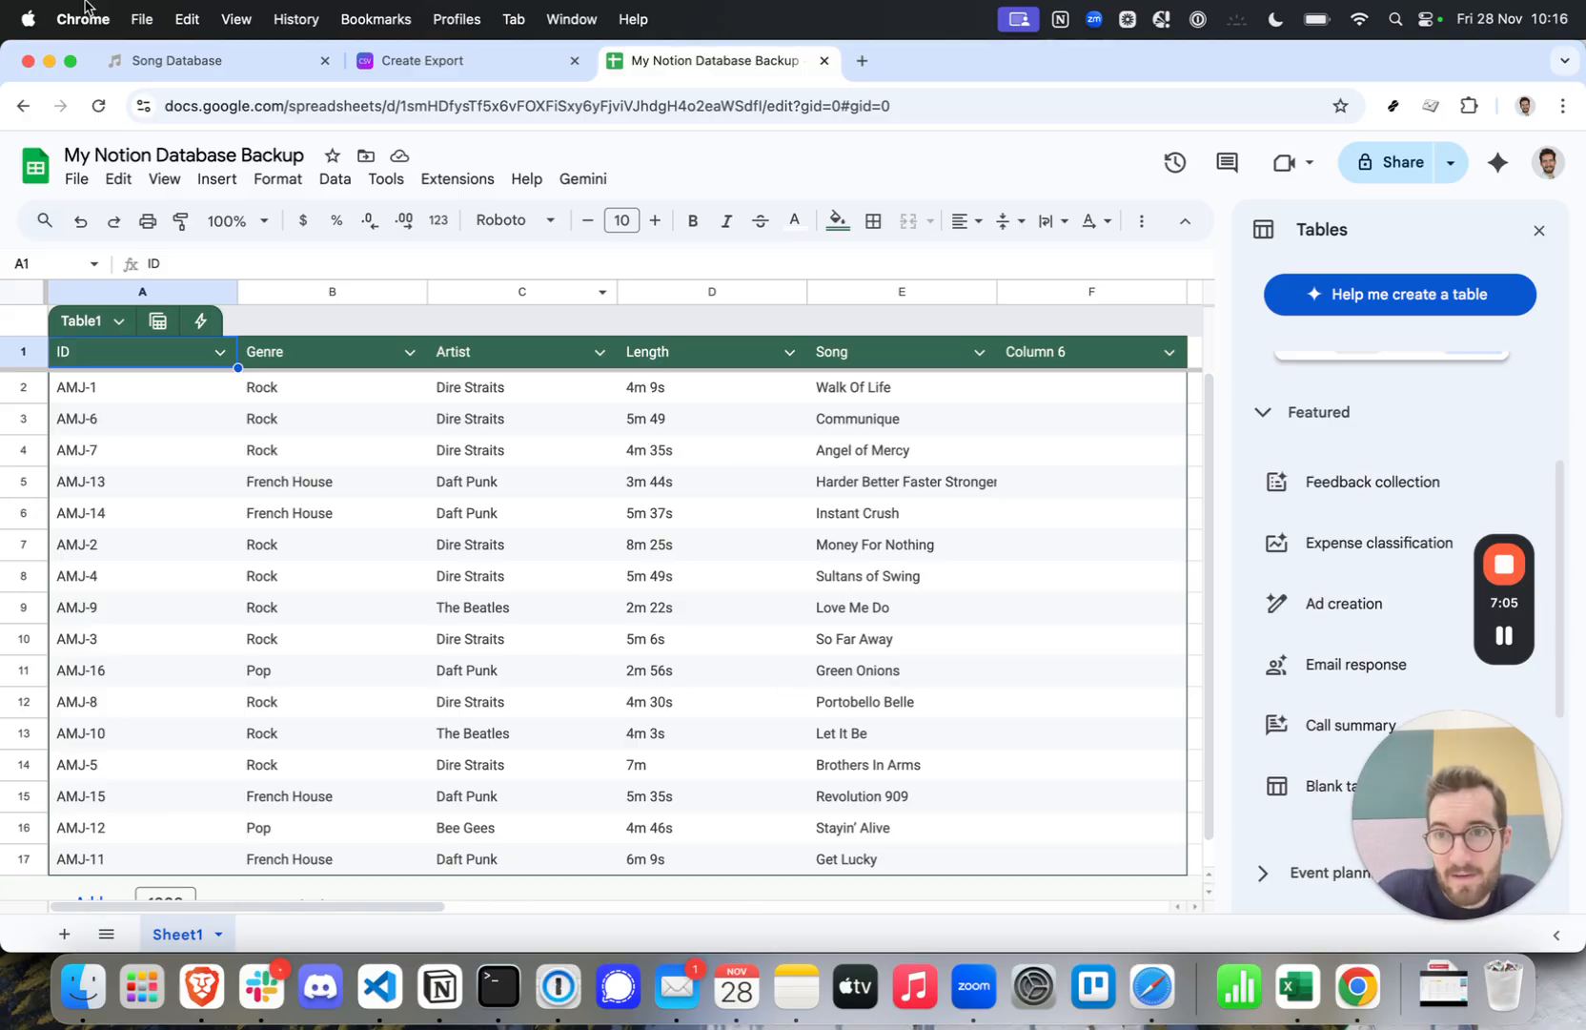
pyautogui.click(183, 63)
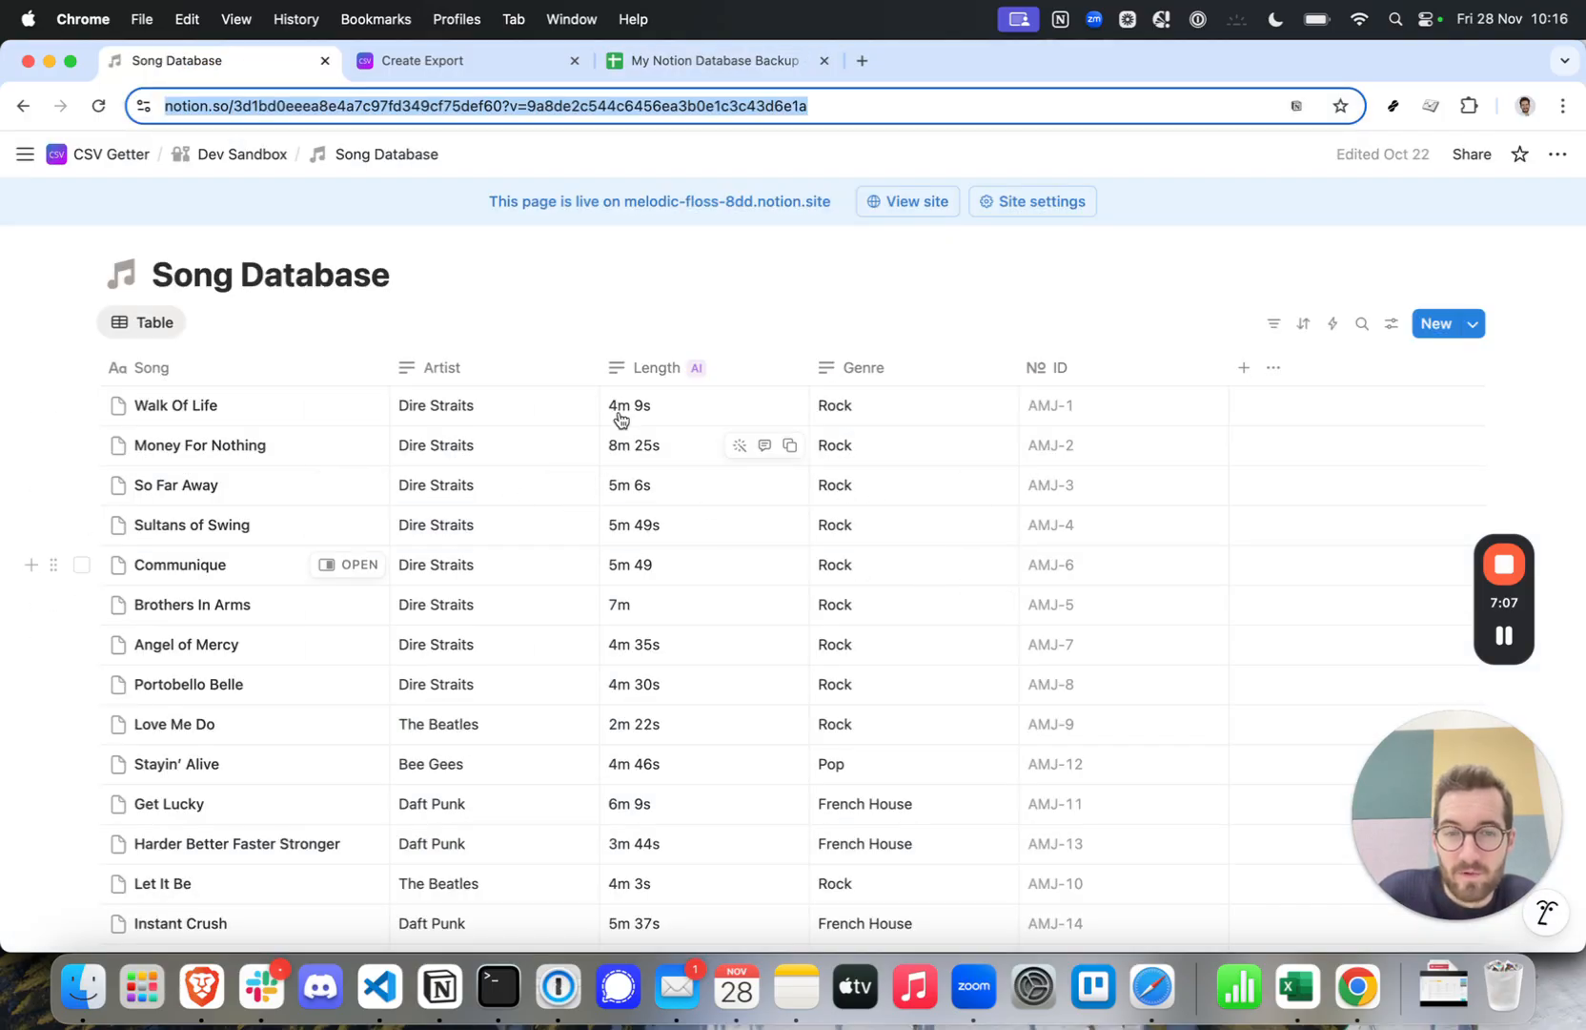
pyautogui.click(660, 52)
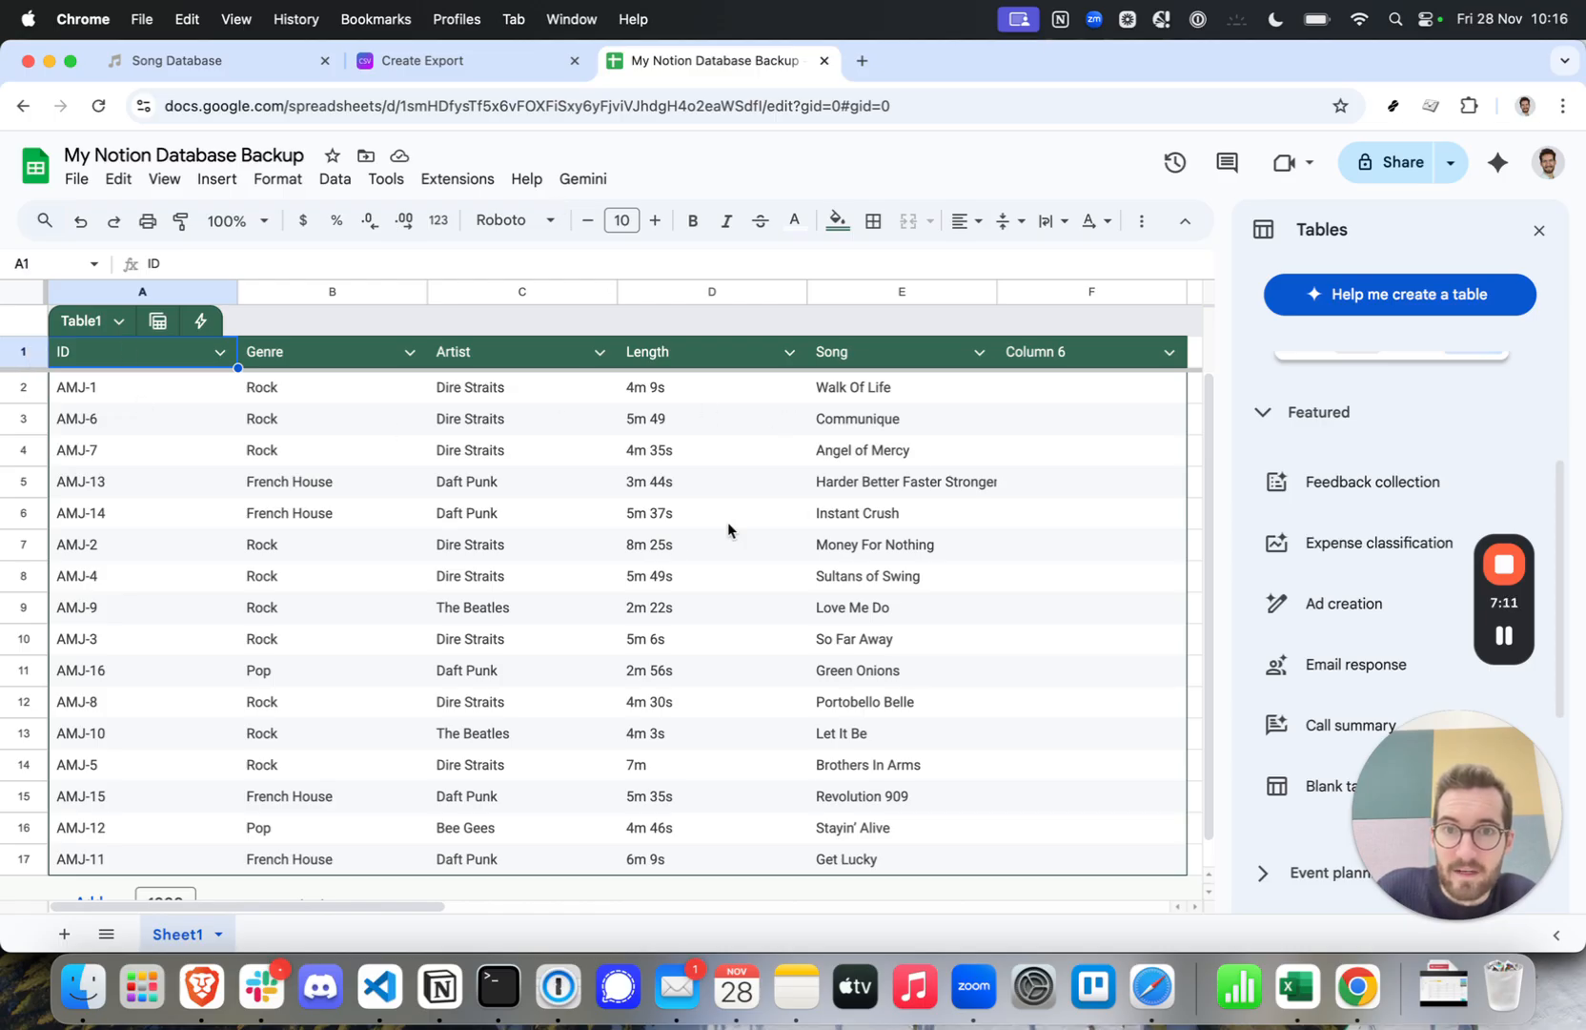
# Delete the unused Column 6 (column F) from the table in the backup spreadsheet.
pyautogui.click(1065, 297)
pyautogui.rightClick(1065, 301)
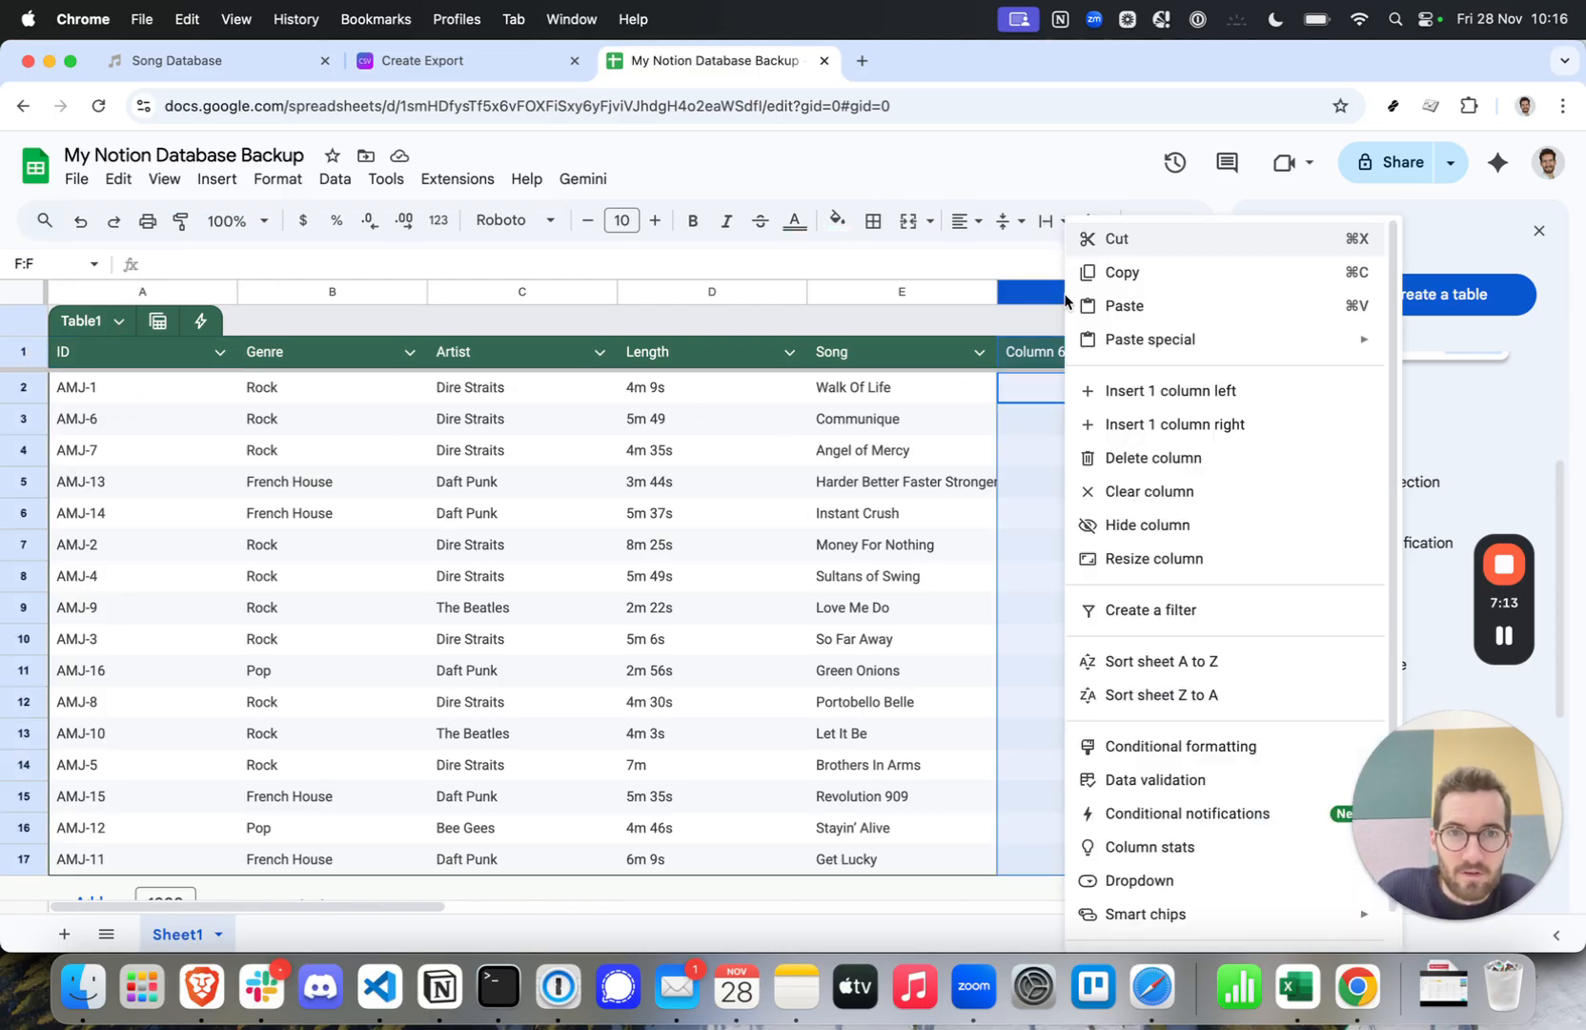
pyautogui.click(1143, 462)
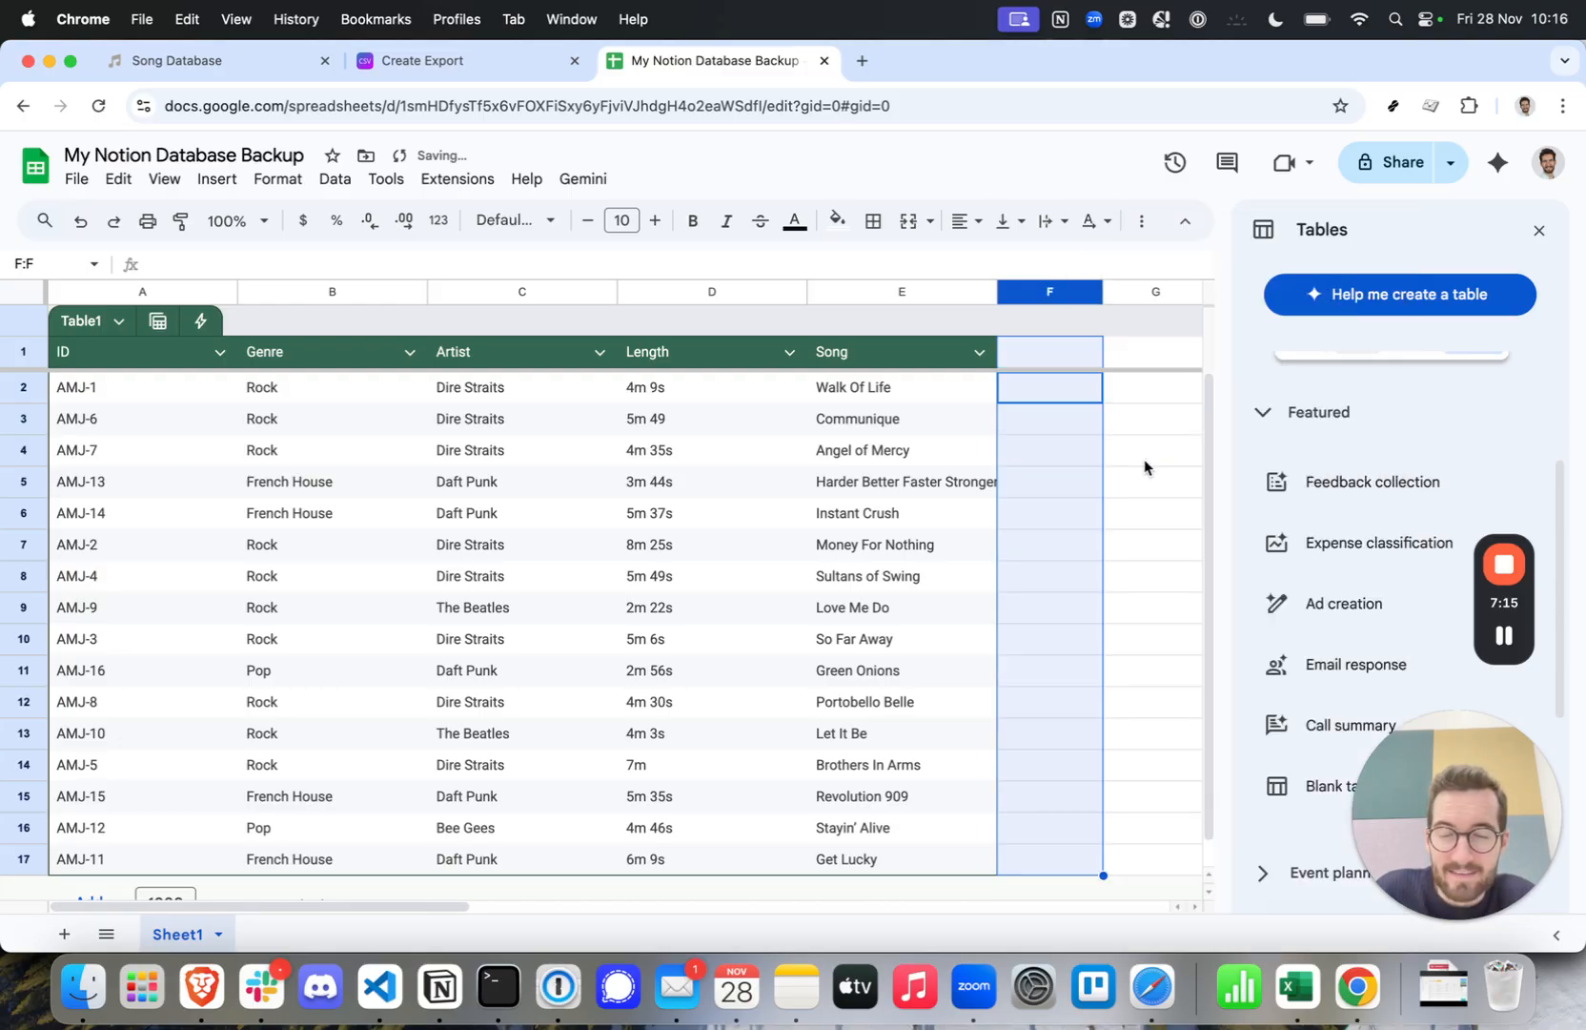
# Look through the full Notion Song Database and check its songs against the trimmed backup table.
pyautogui.click(444, 66)
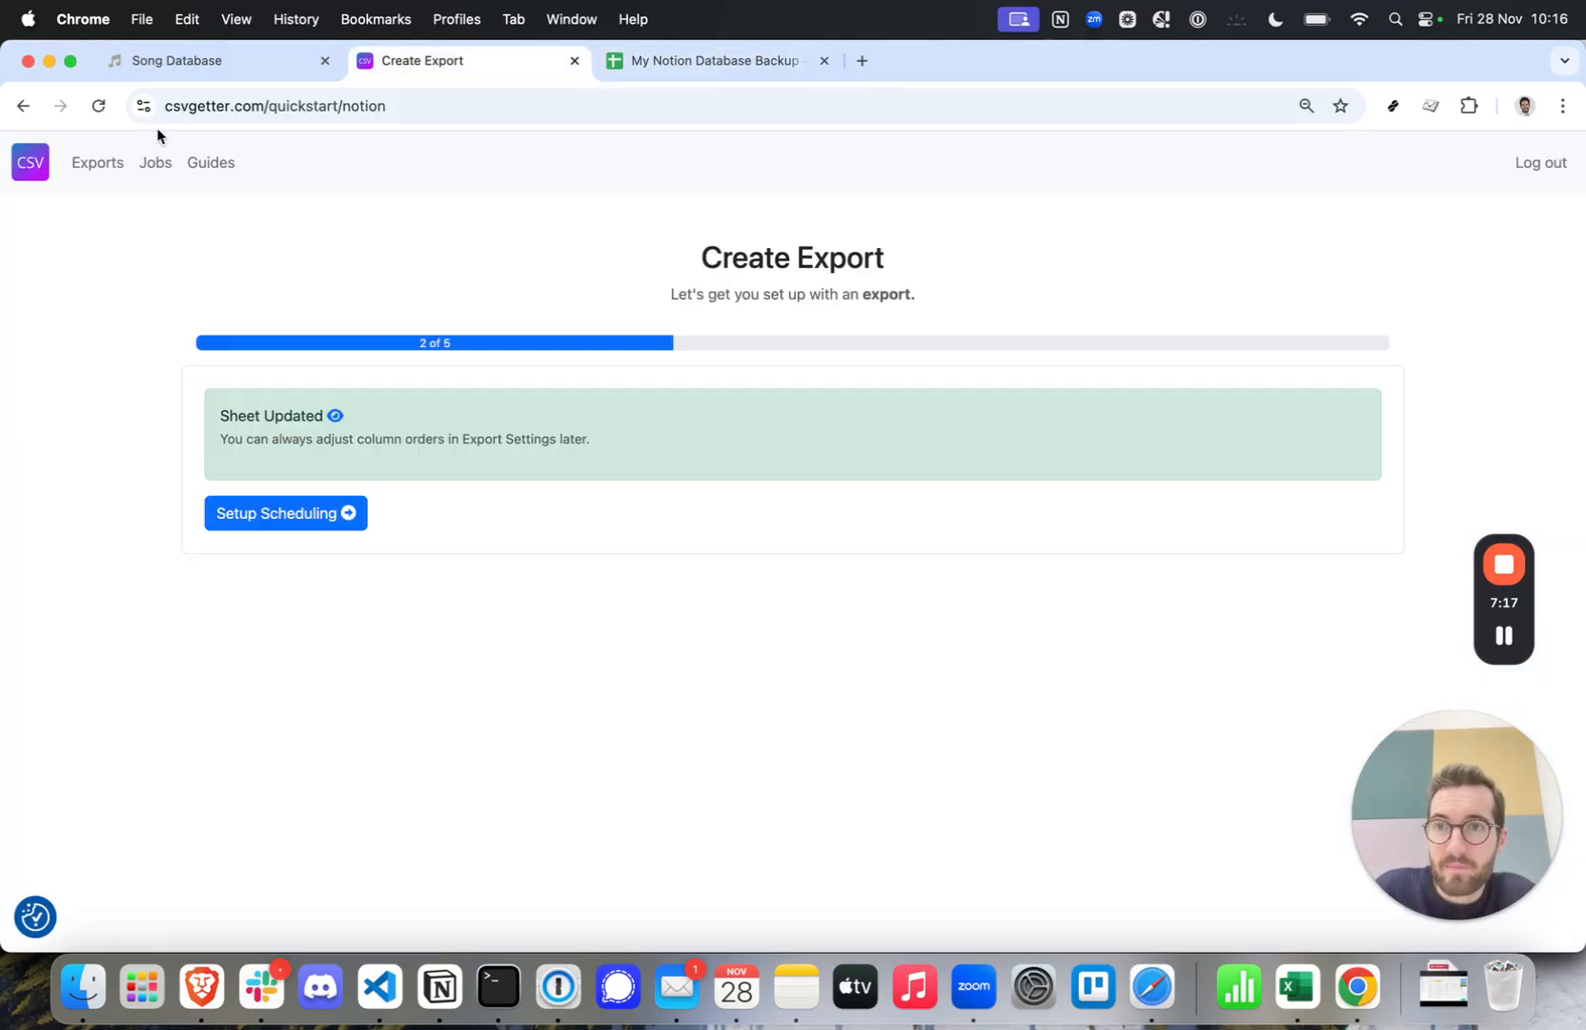
pyautogui.click(177, 63)
pyautogui.scroll(-5, 774, 563)
pyautogui.scroll(5, 774, 564)
pyautogui.click(727, 63)
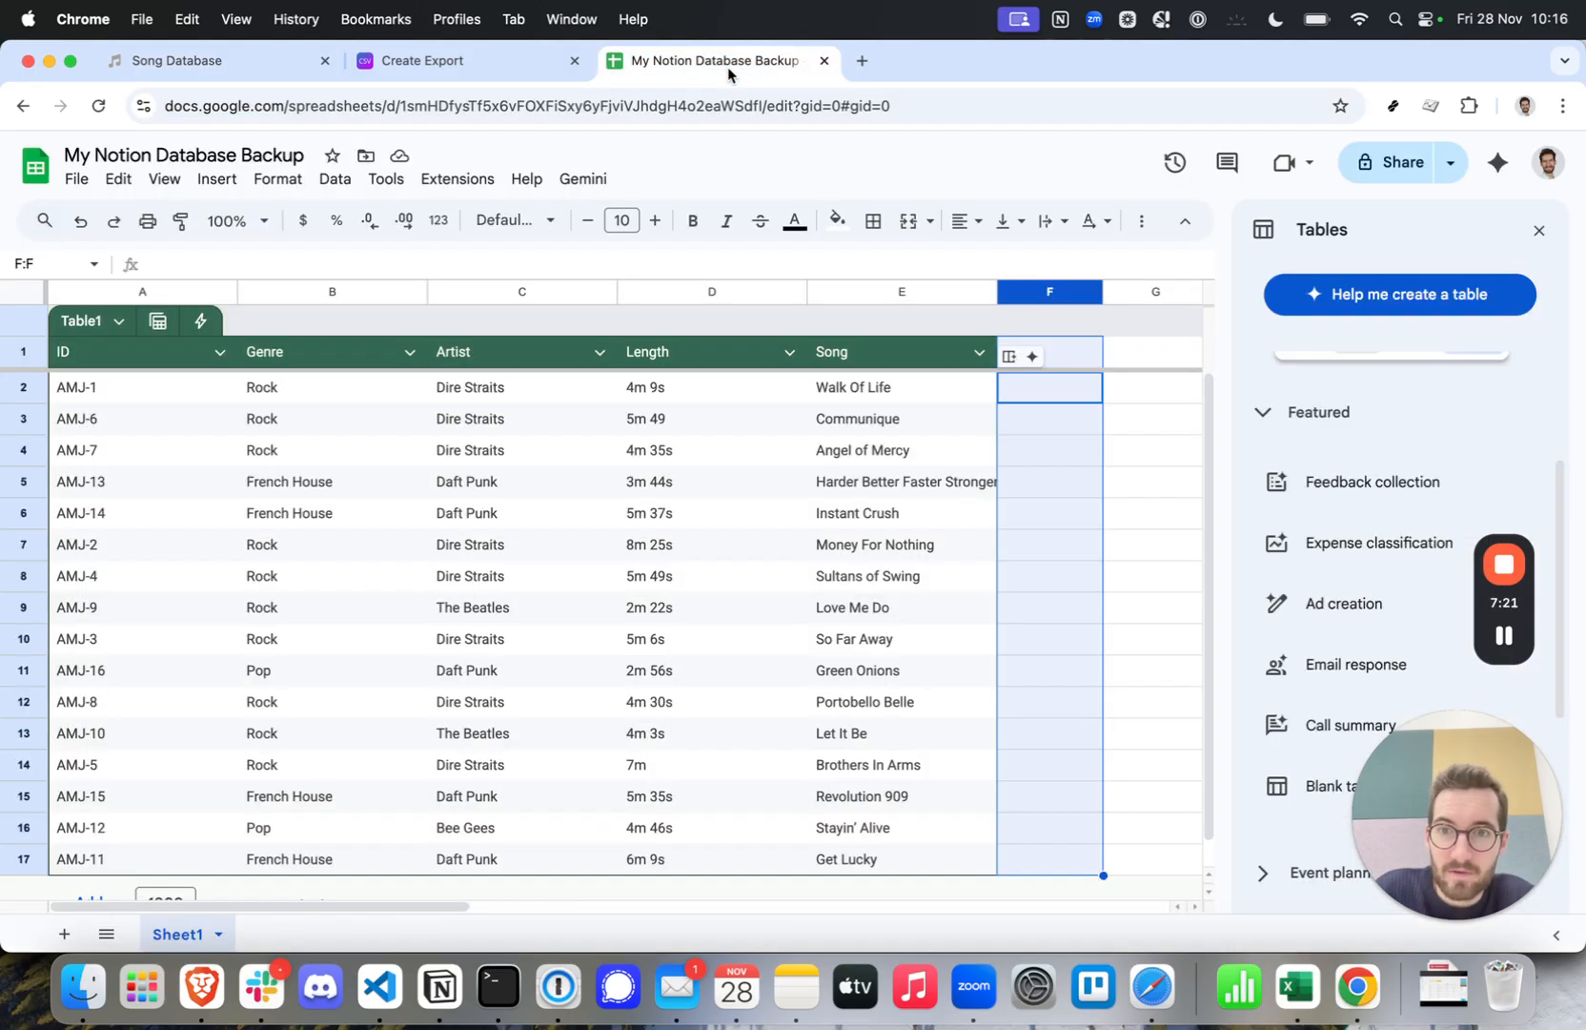
# Check the sorting and filtering options available for the Artist column of the backup table.
pyautogui.click(593, 353)
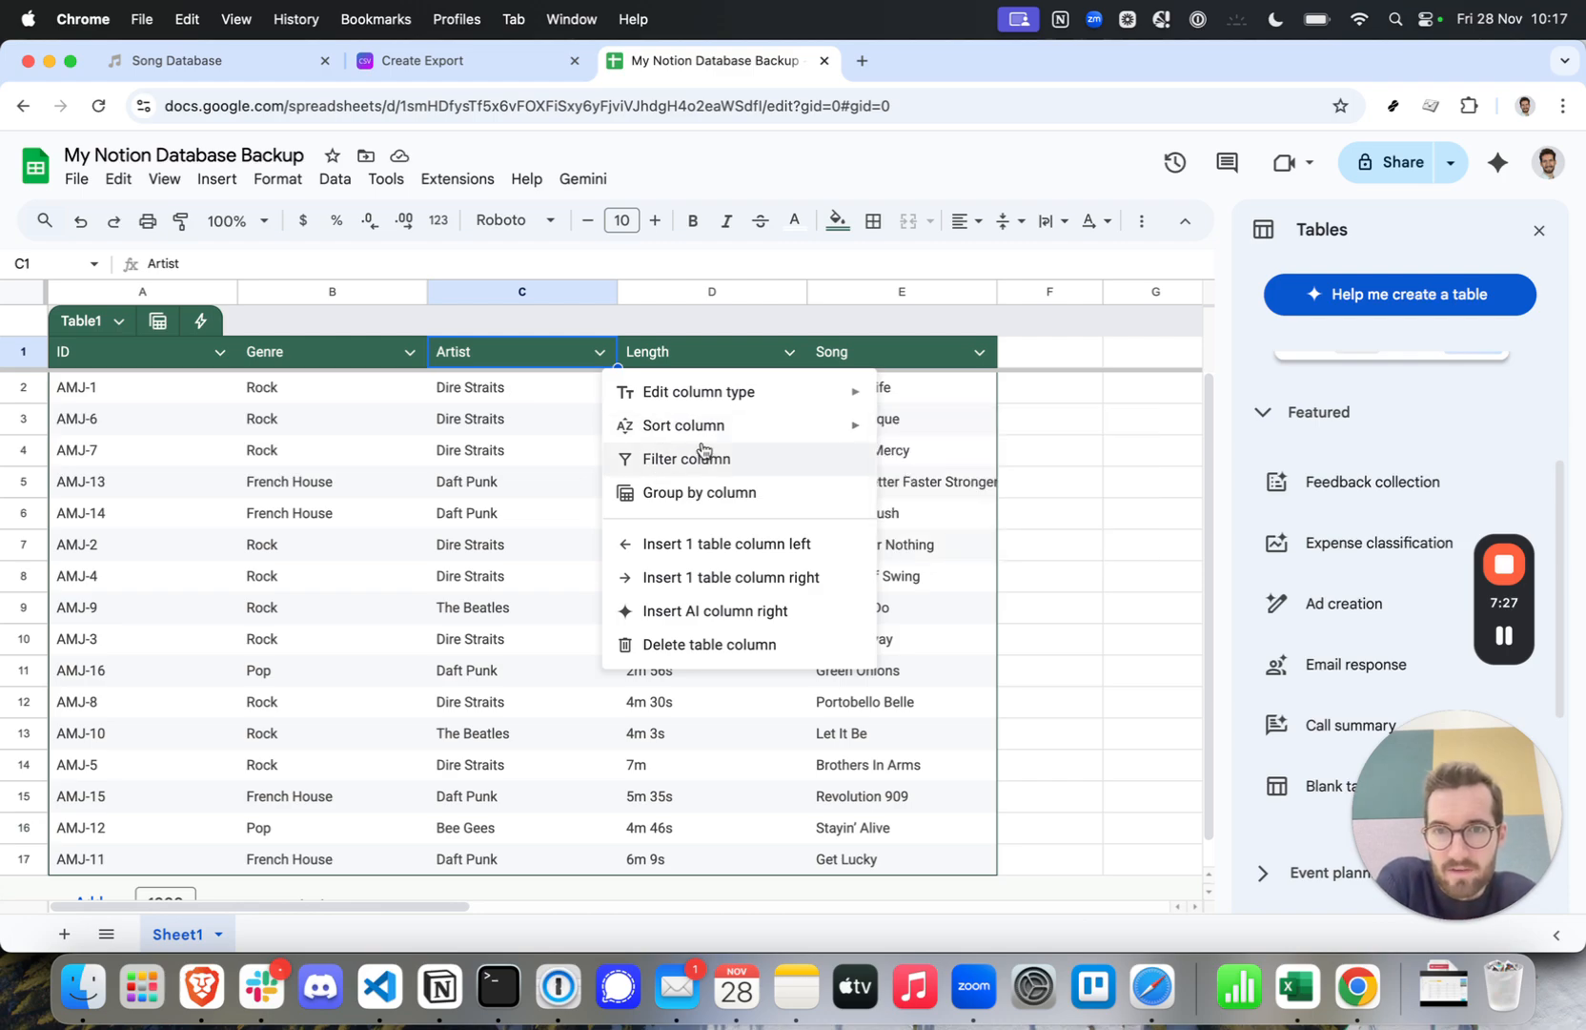
pyautogui.click(1161, 640)
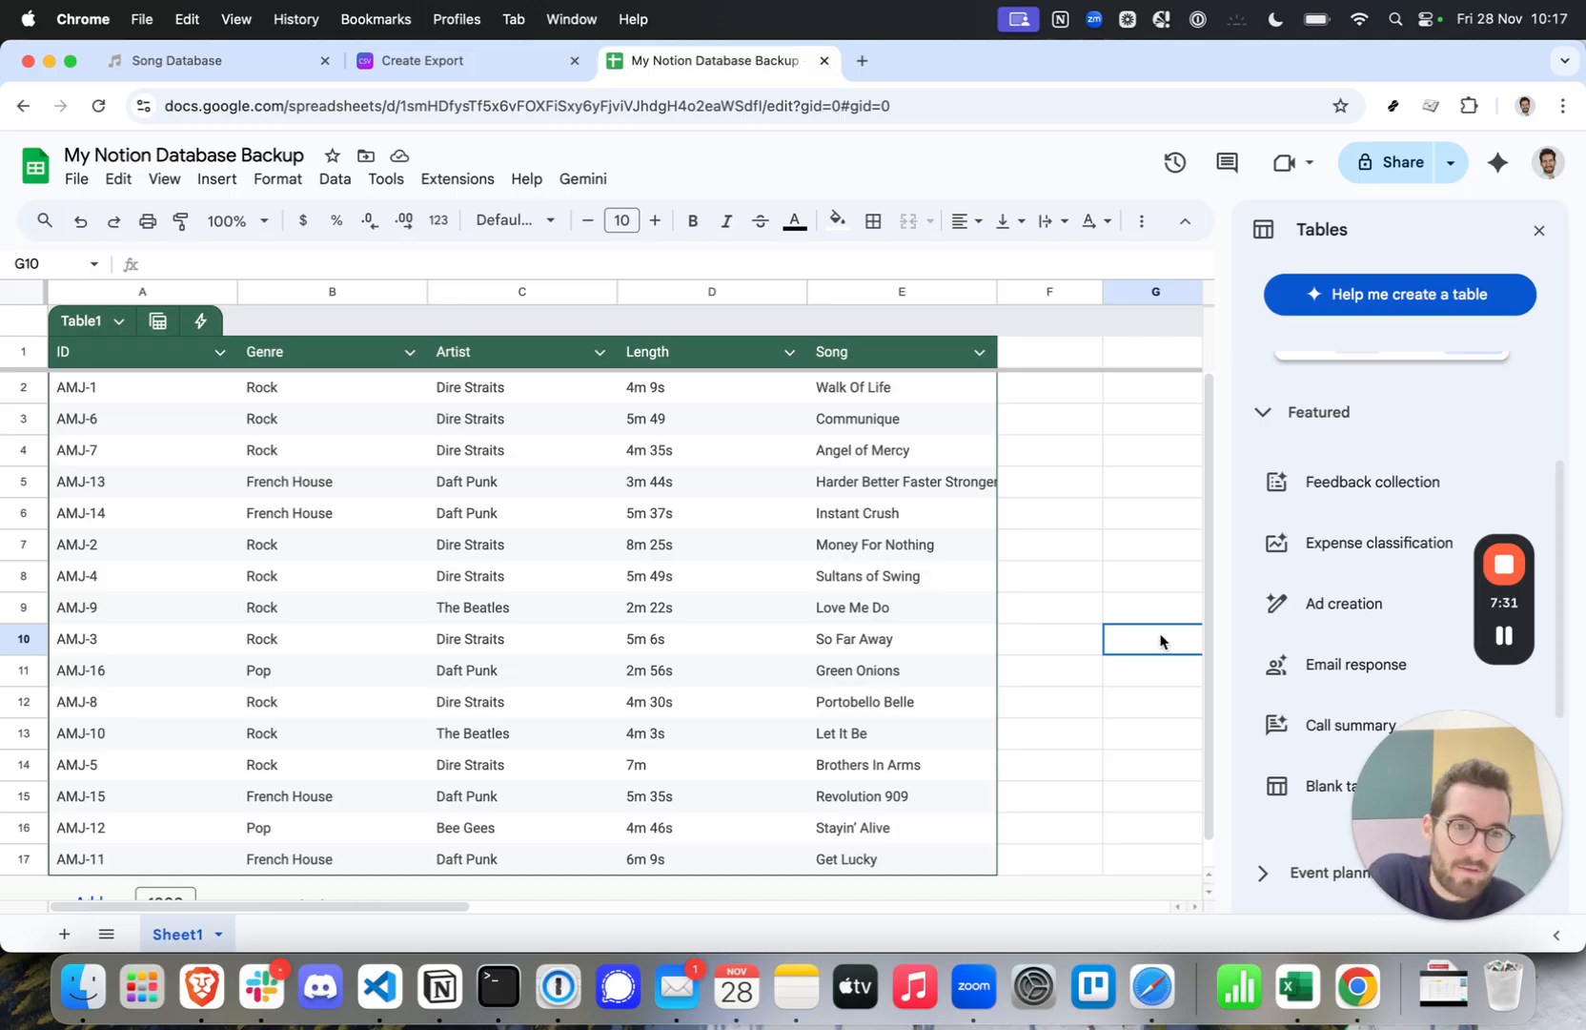
pyautogui.hscroll(4, 1160, 640)
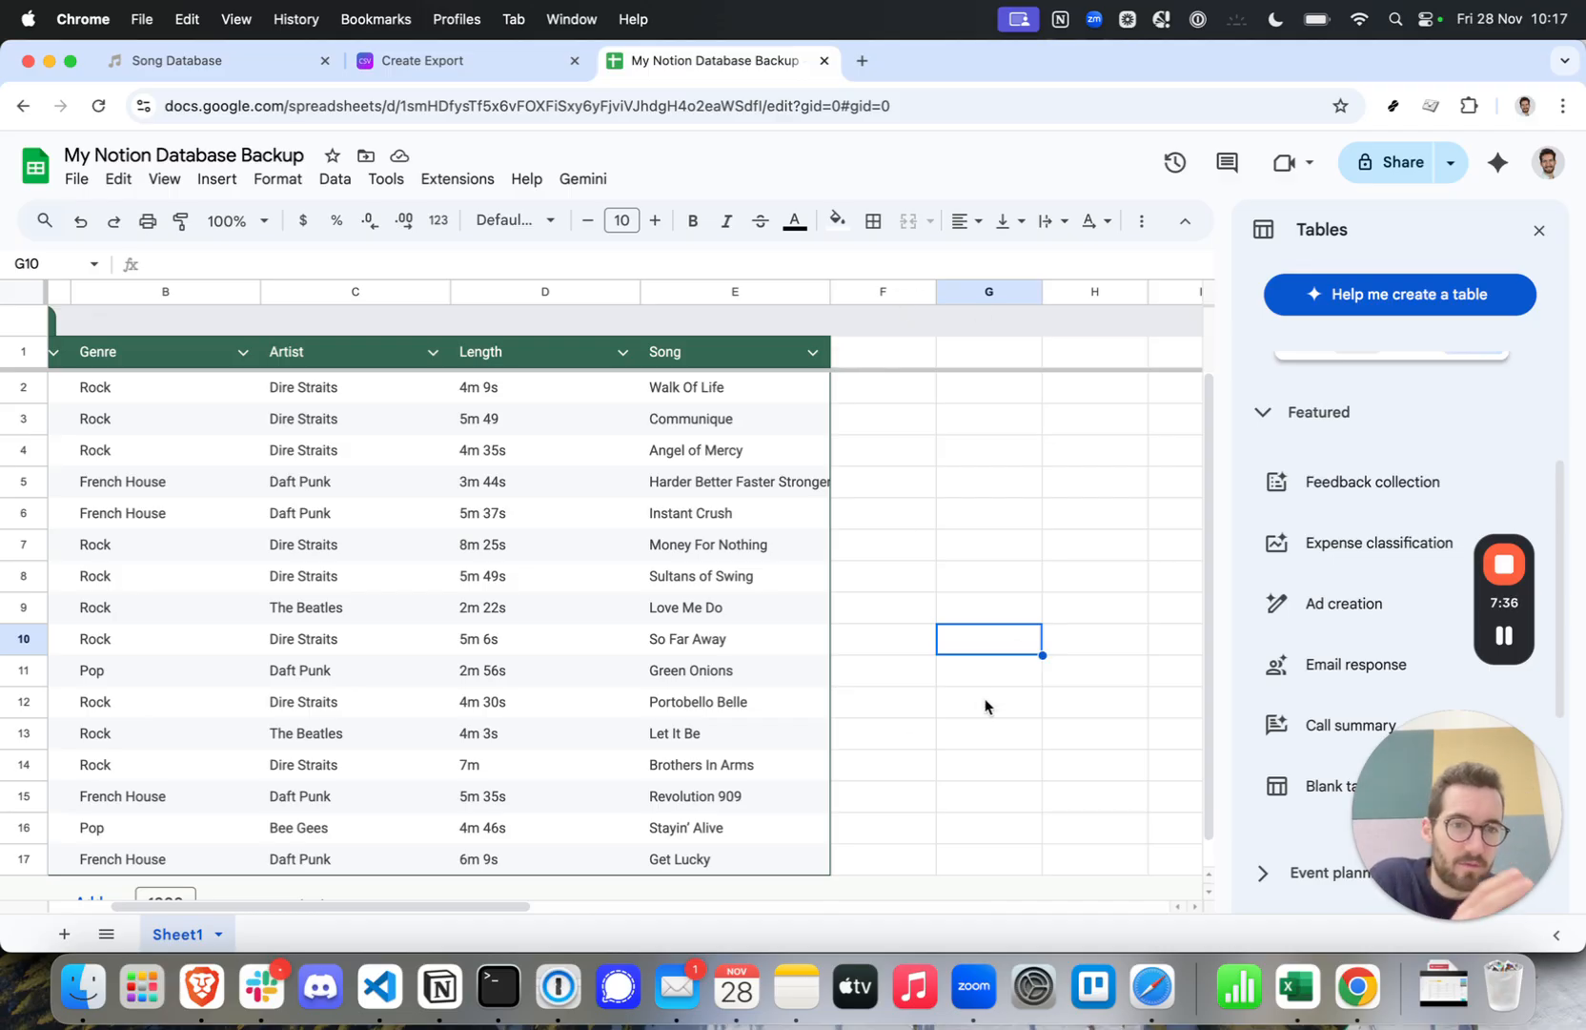
# Switch to the CSV Getter export setup and schedule automatic exporting daily, once a day at 9am UTC.
pyautogui.click(415, 63)
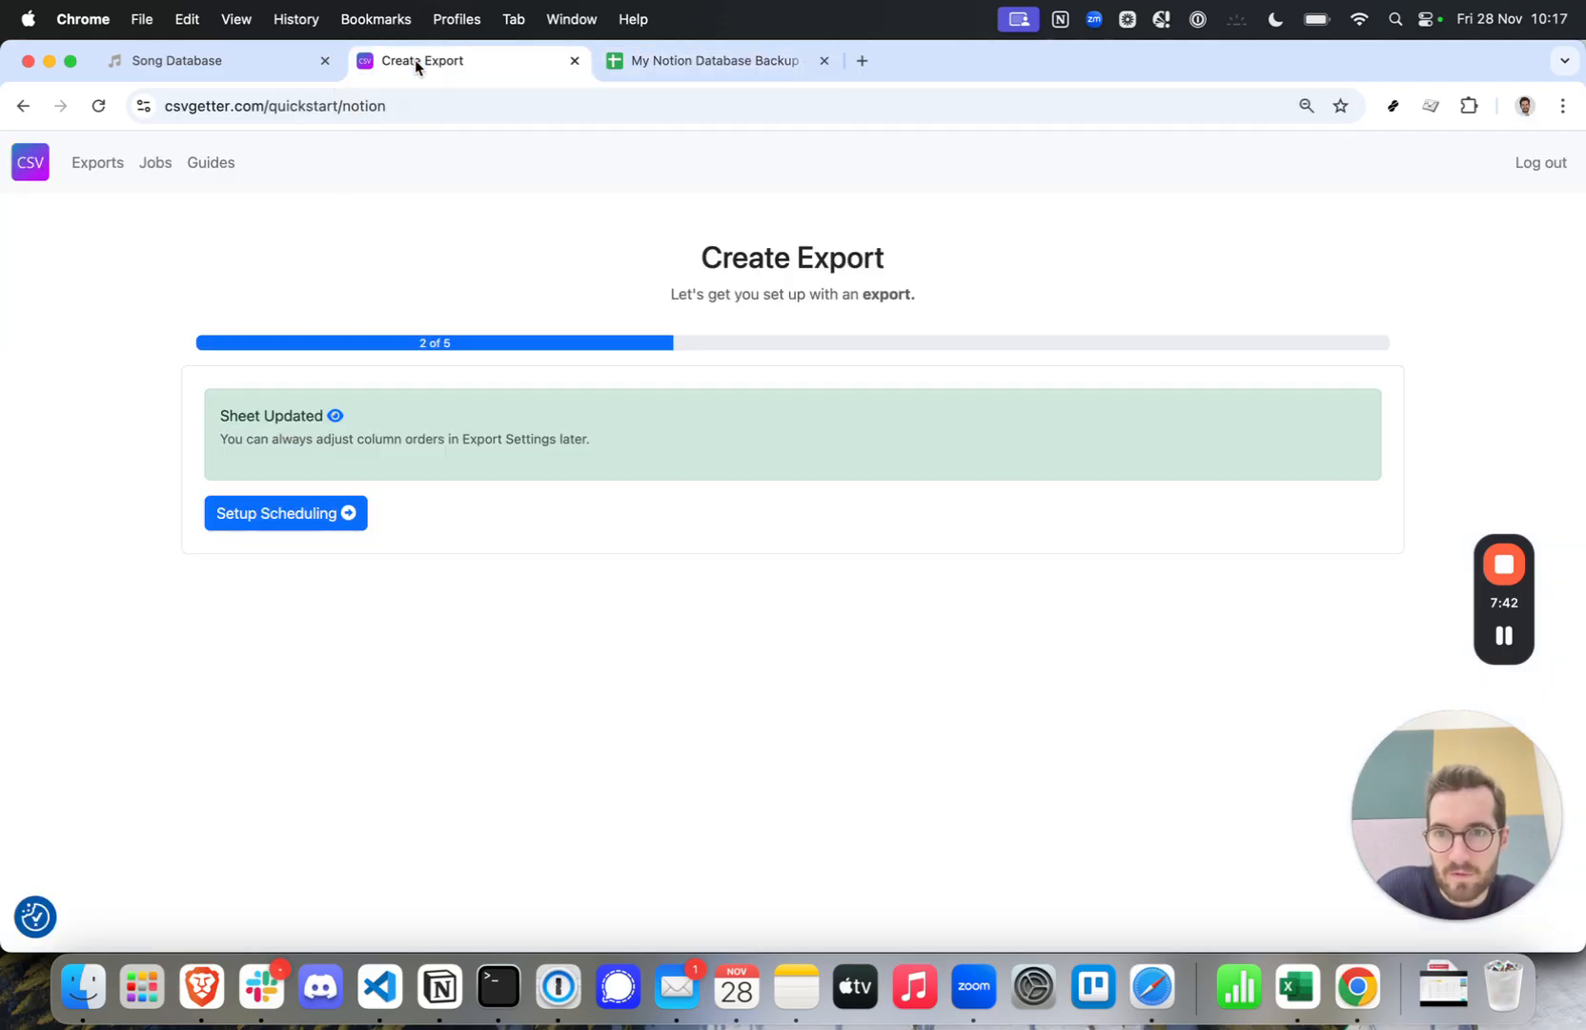
pyautogui.click(292, 516)
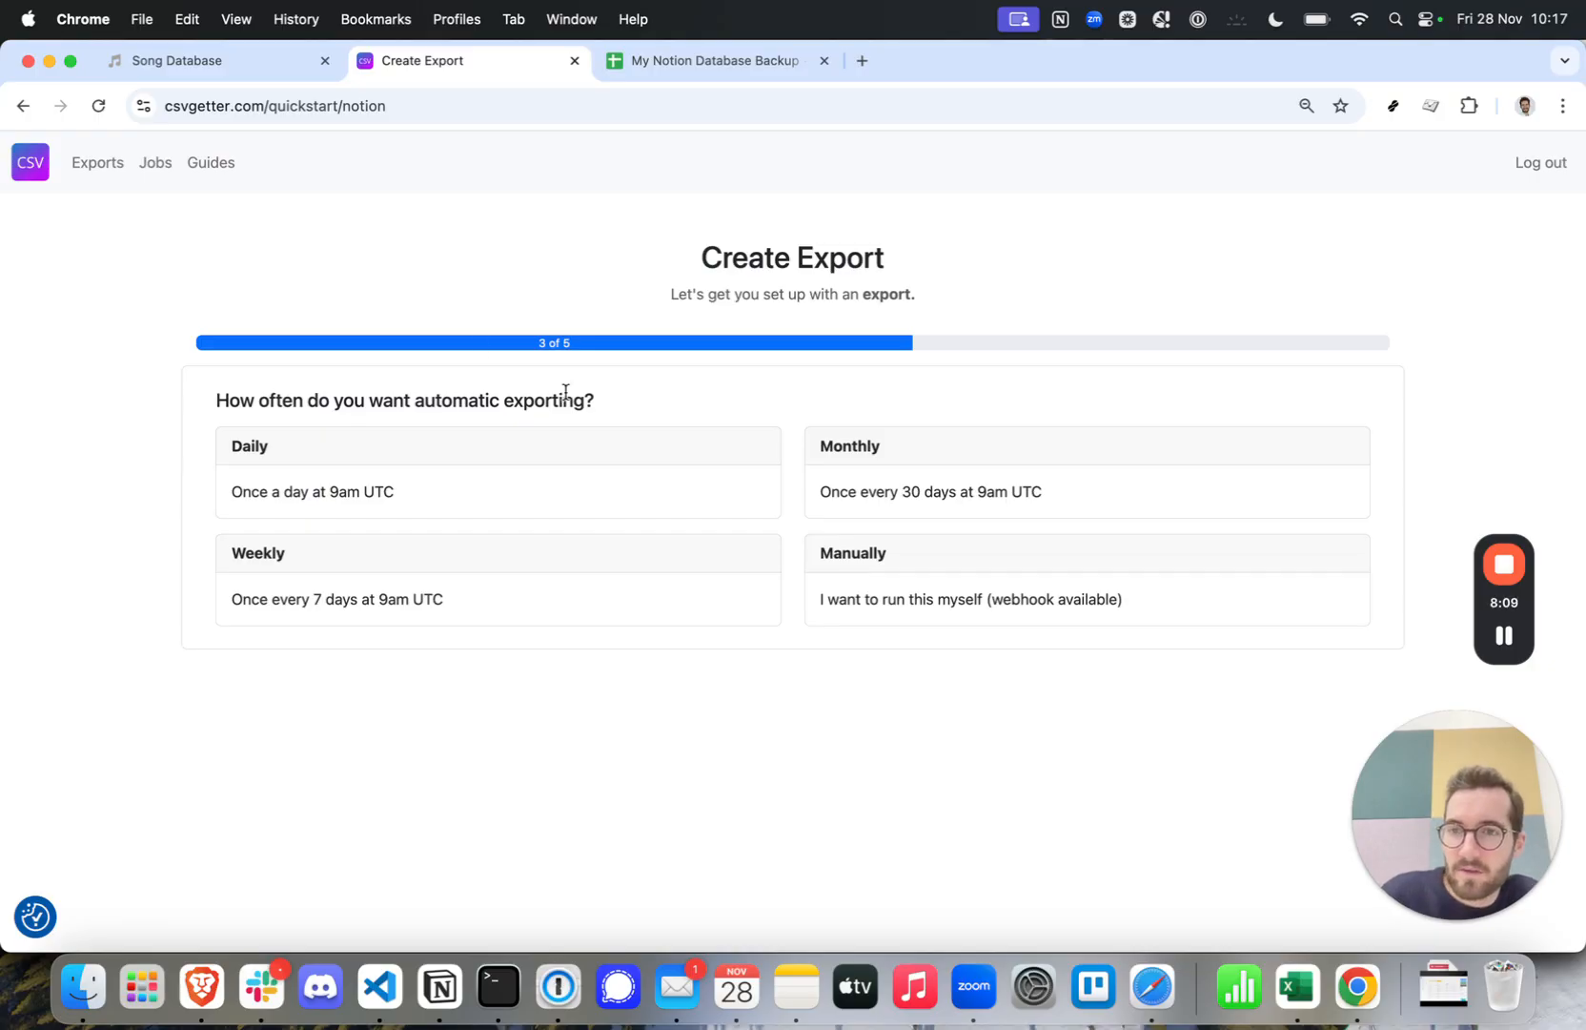
pyautogui.click(384, 479)
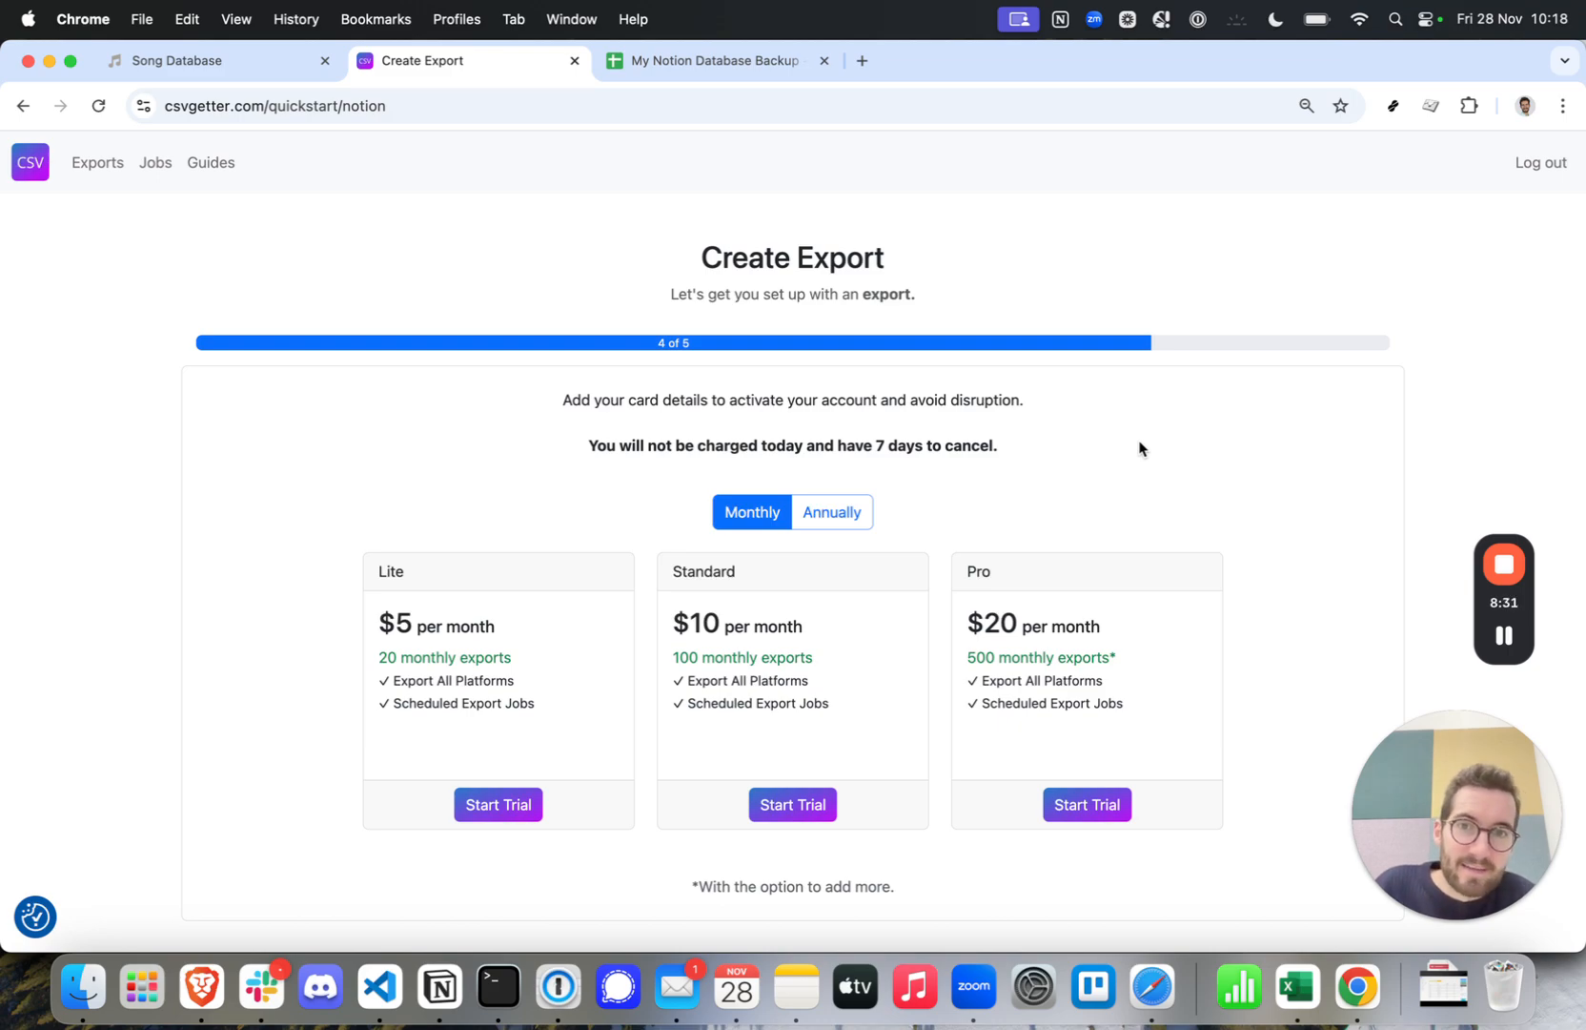
# Review the exports list and the scheduled job for My Notion to Google Sheet Sync, including its next run time.
pyautogui.click(84, 162)
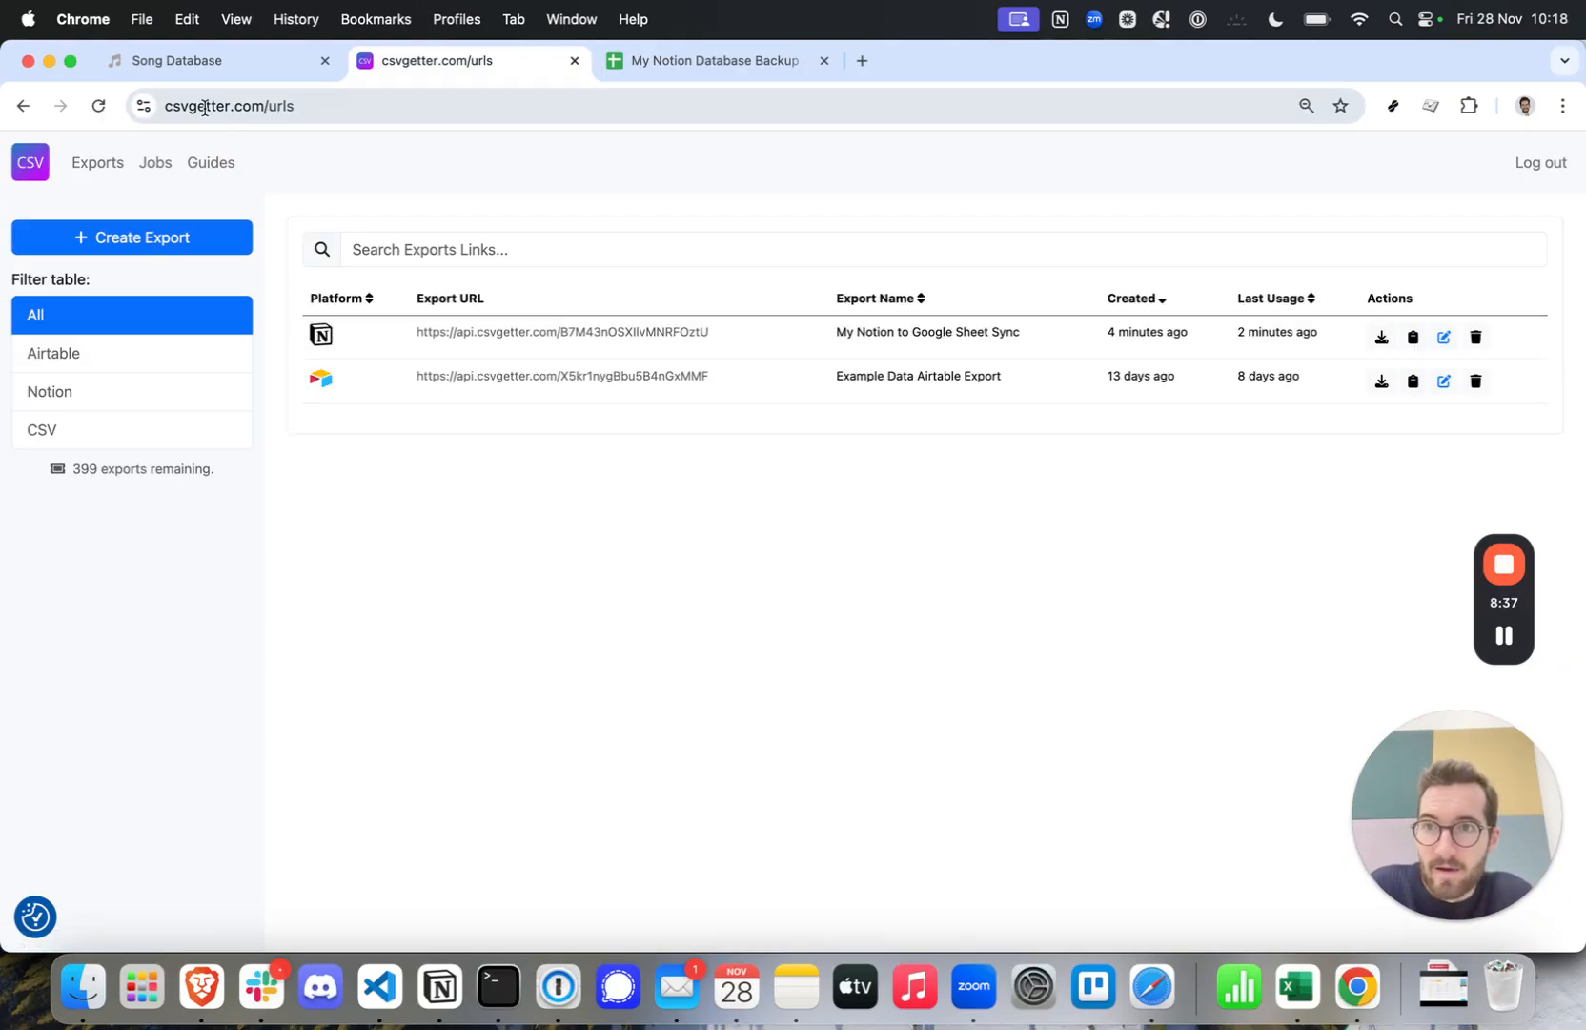
pyautogui.click(159, 160)
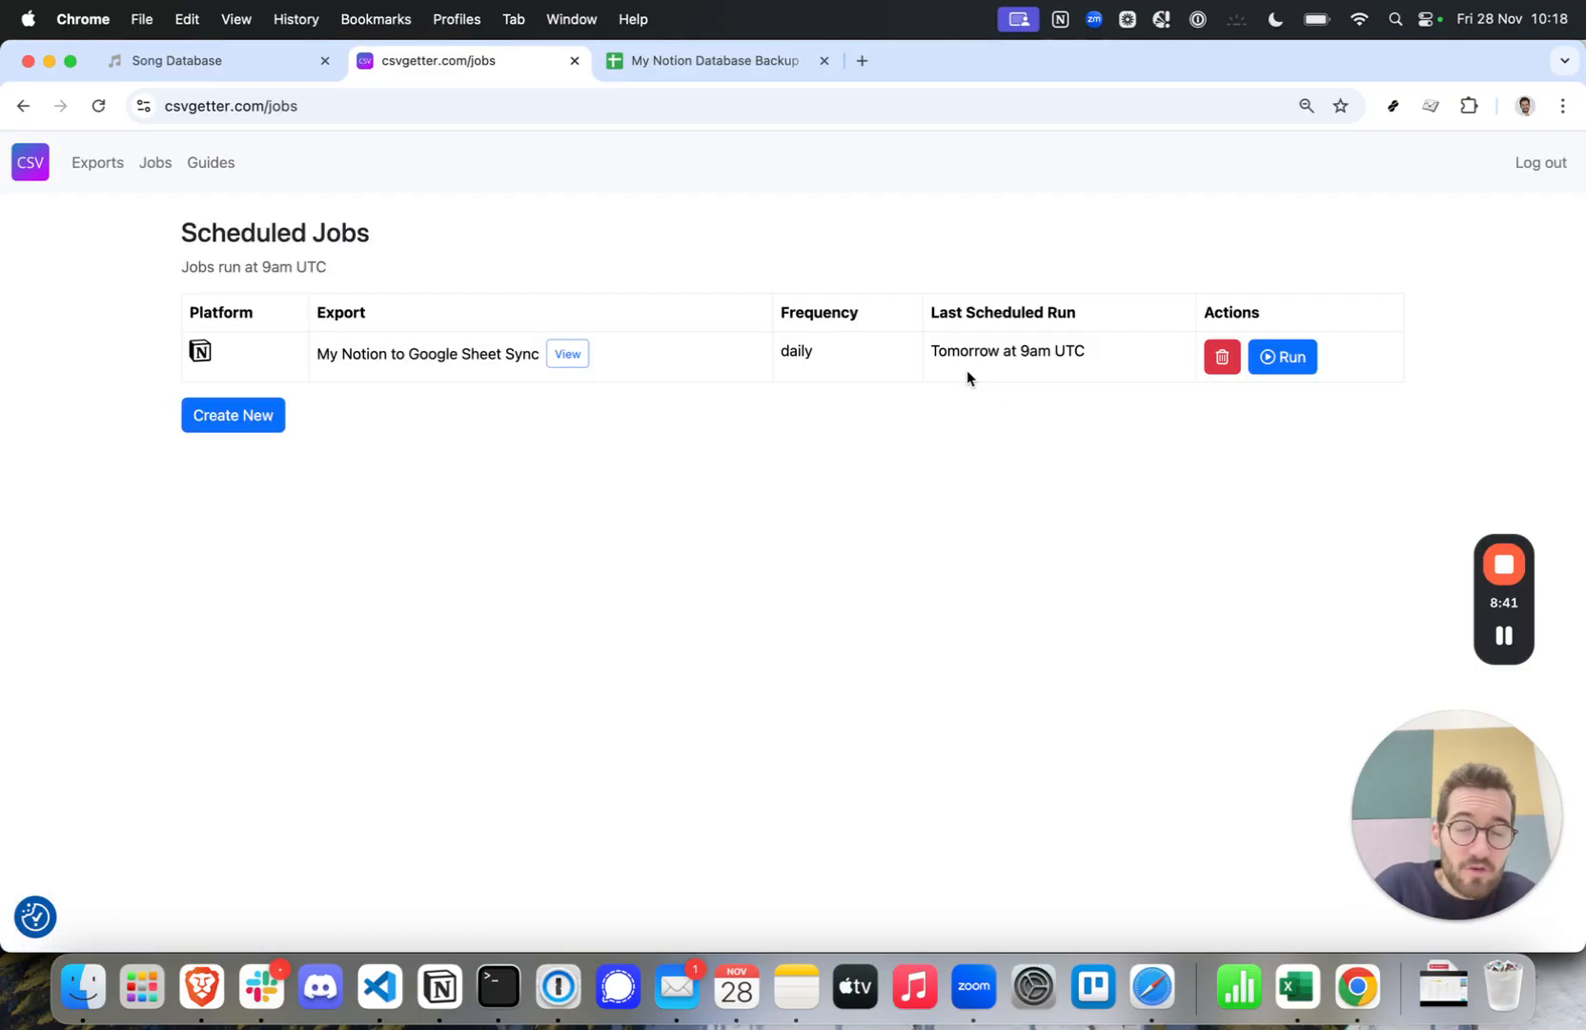
pyautogui.moveTo(1090, 364); pyautogui.dragTo(947, 353)
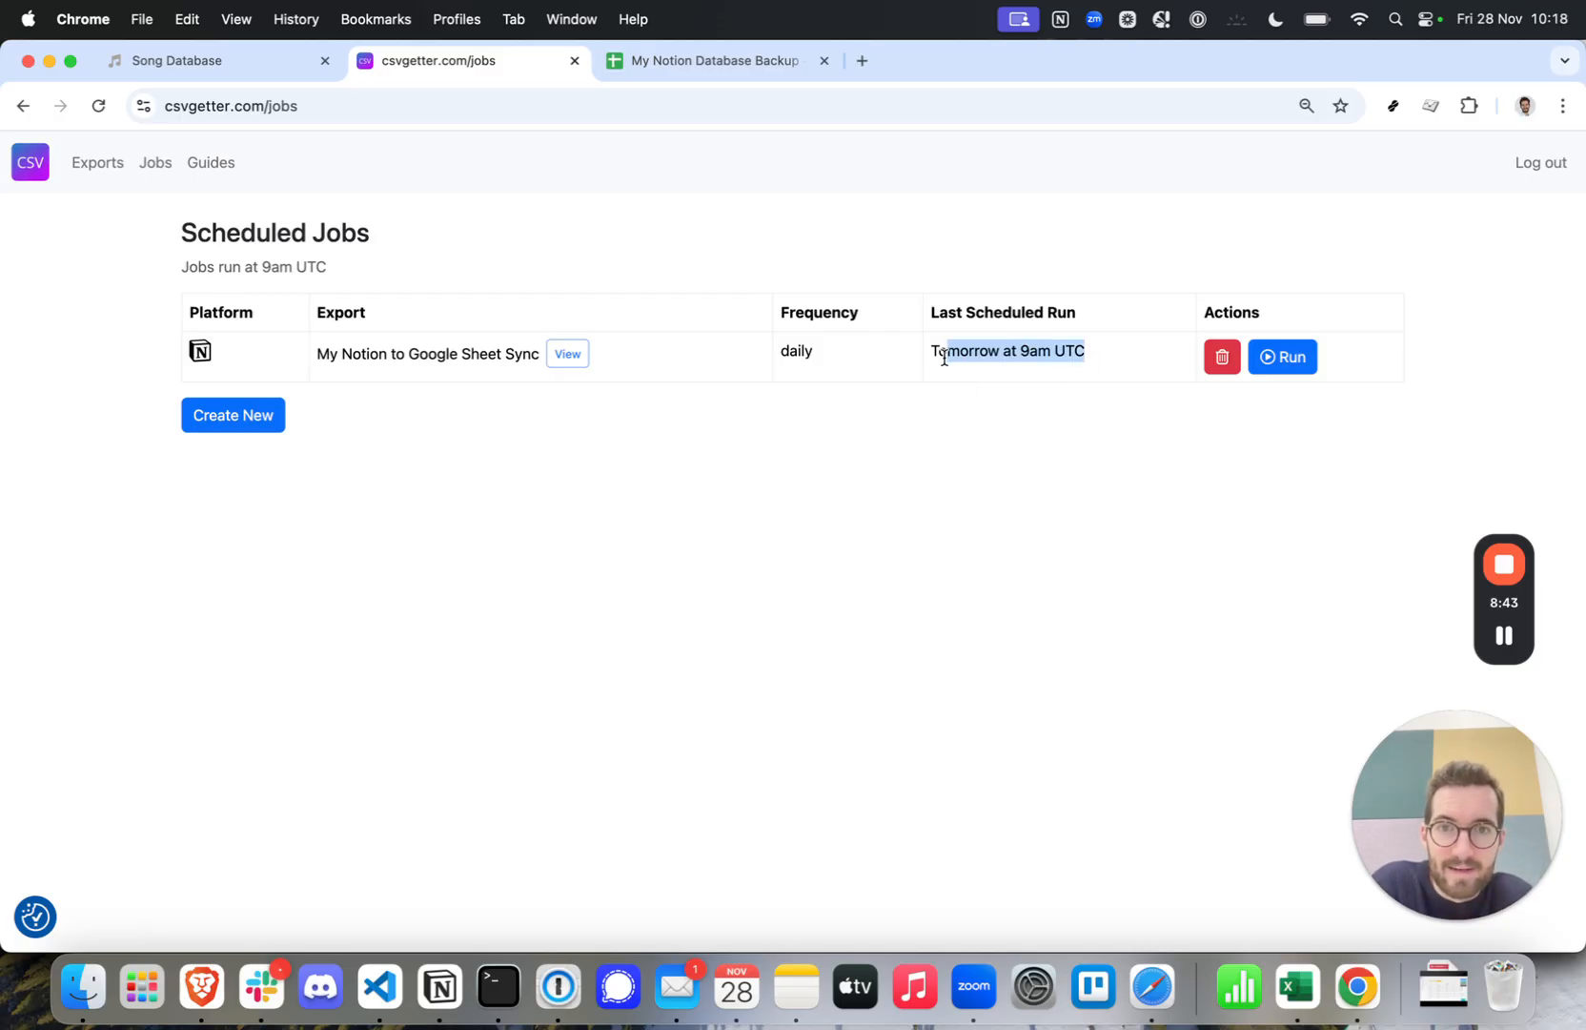
pyautogui.click(623, 456)
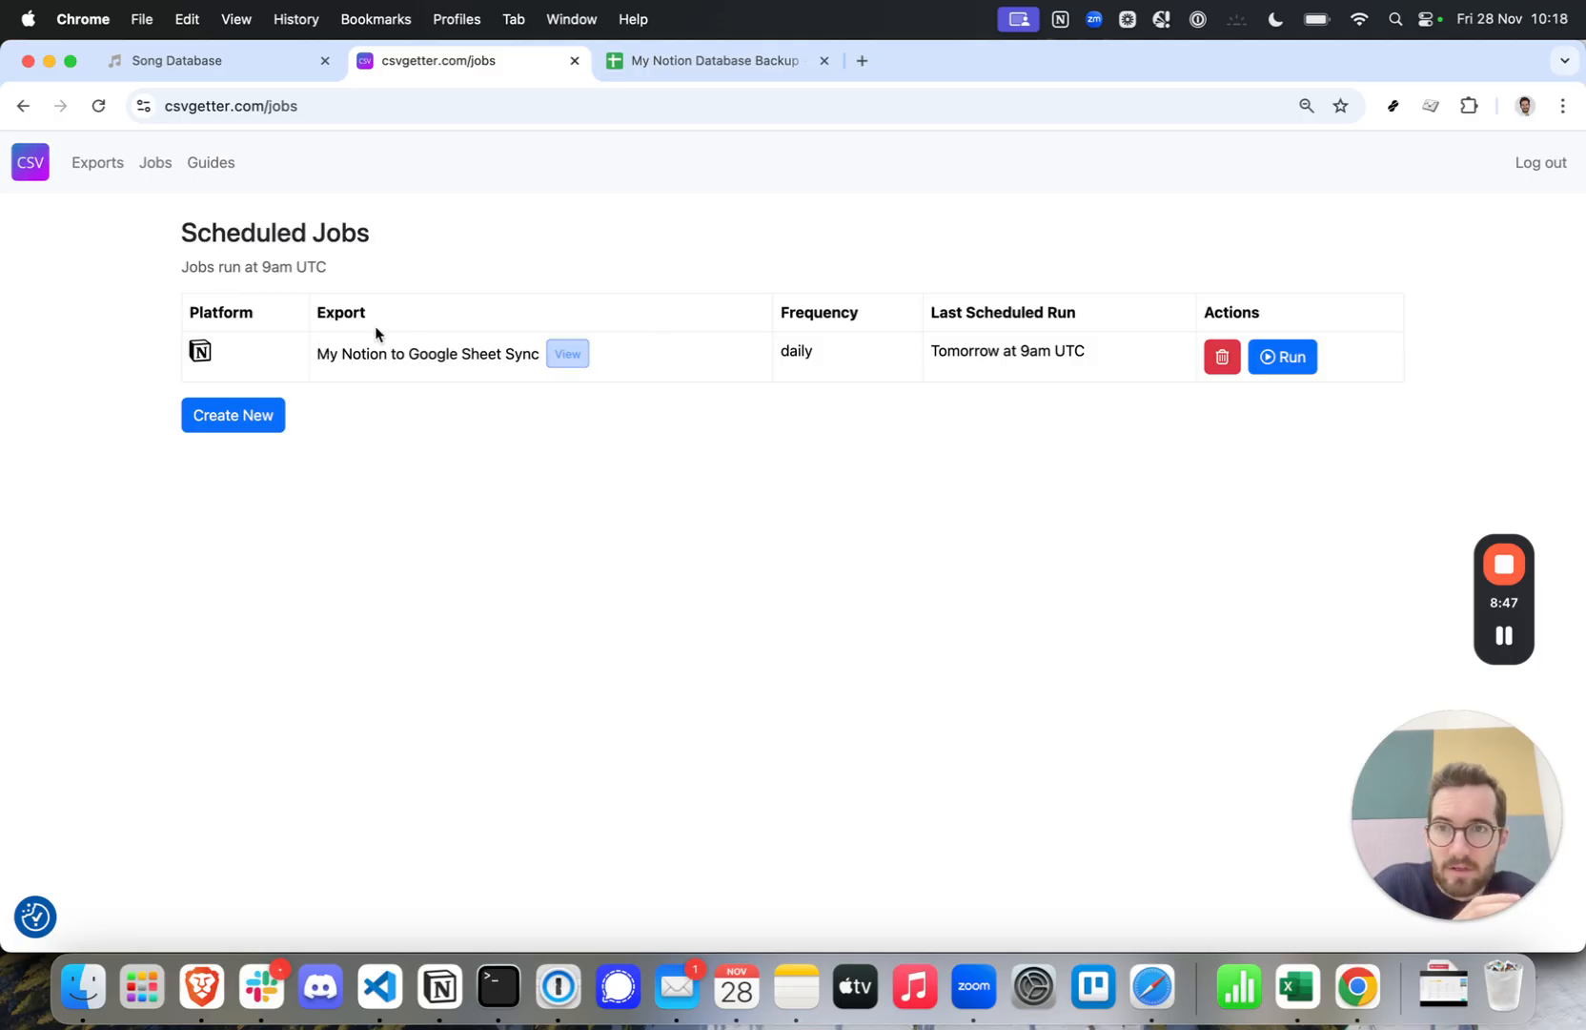
pyautogui.moveTo(324, 233); pyautogui.dragTo(359, 233)
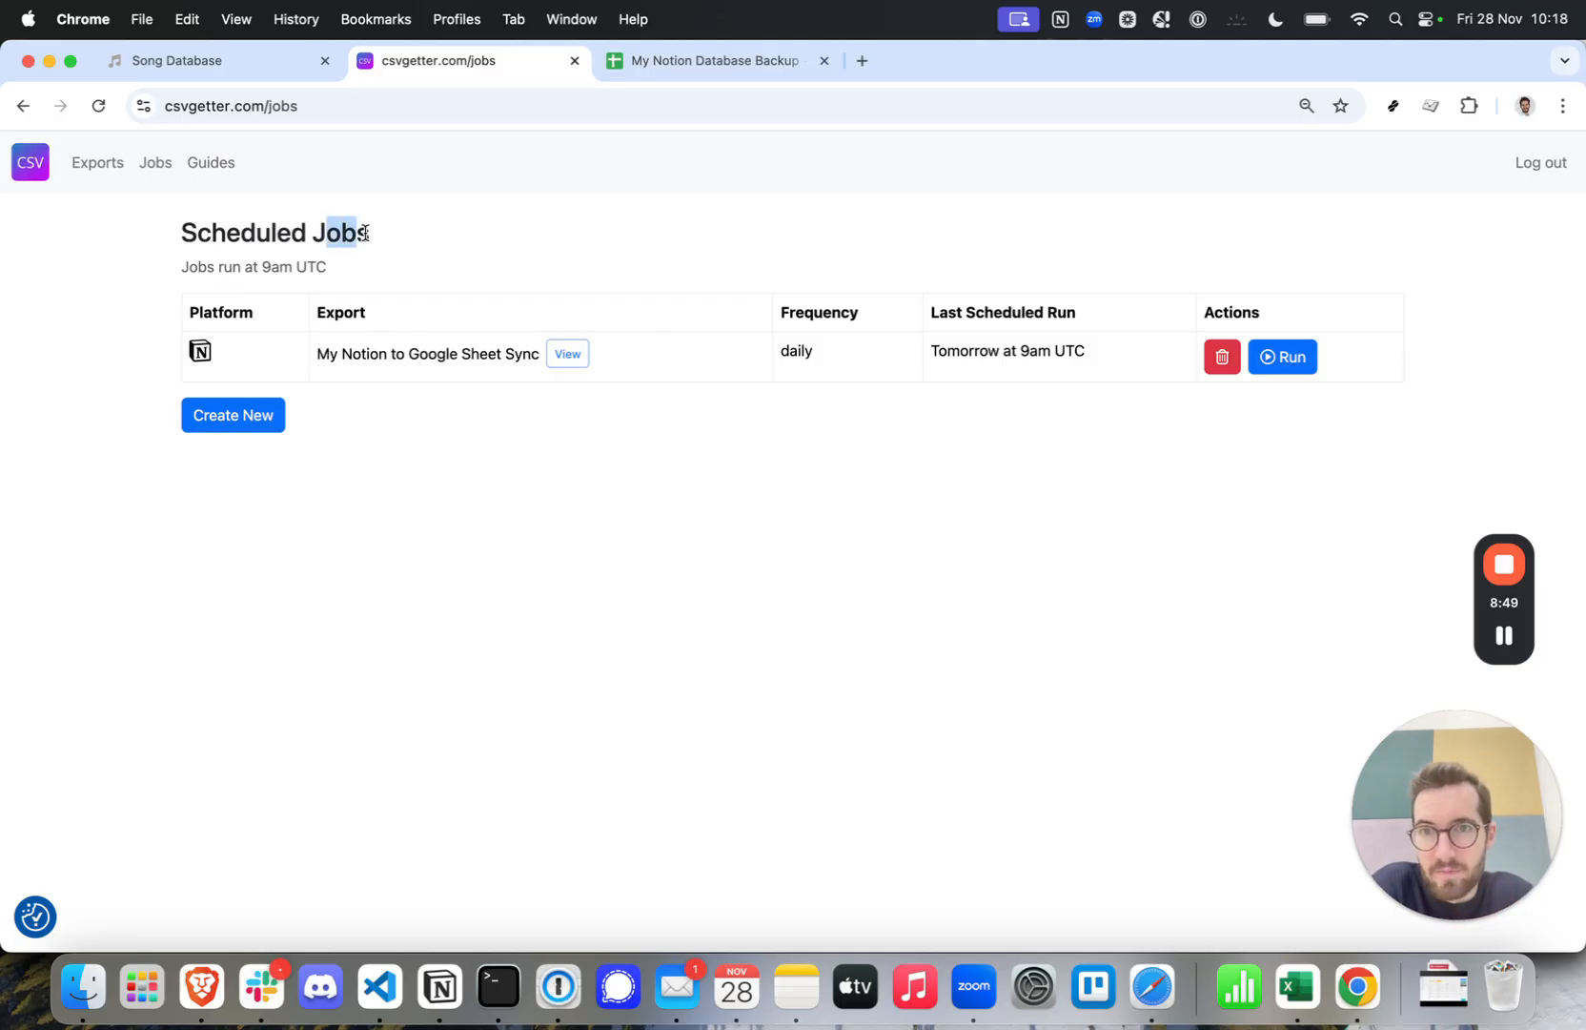
# Open the settings of the My Notion to Google Sheet Sync export and compare its data sample with the backup spreadsheet.
pyautogui.click(103, 160)
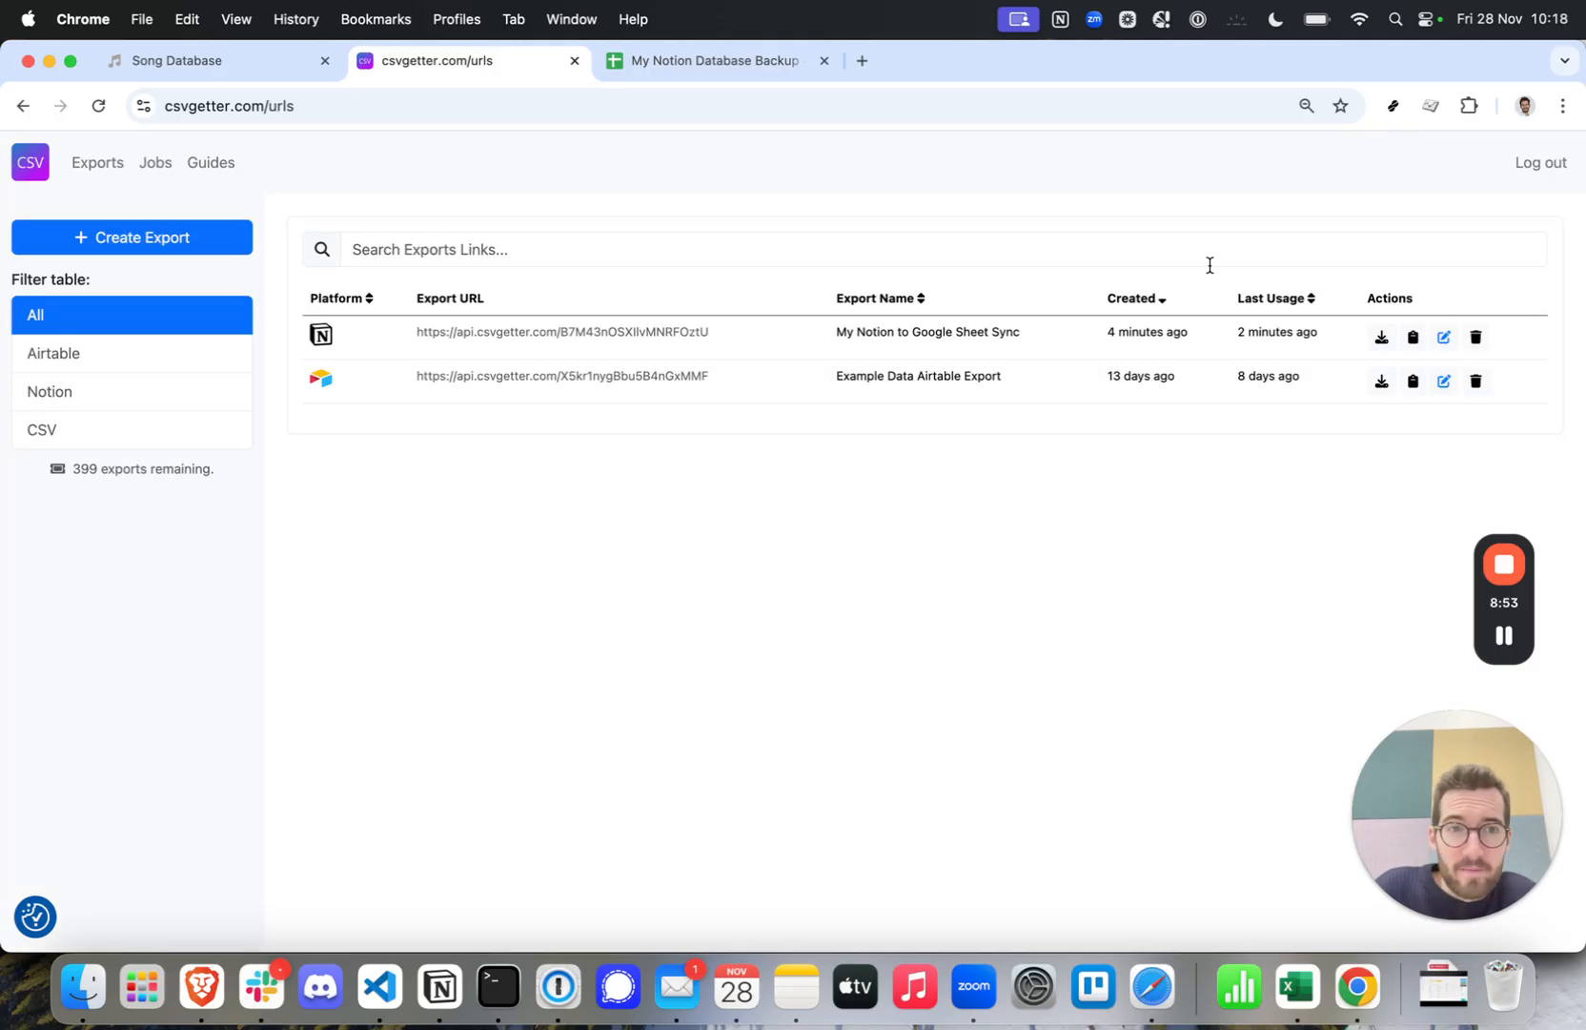
pyautogui.click(1444, 336)
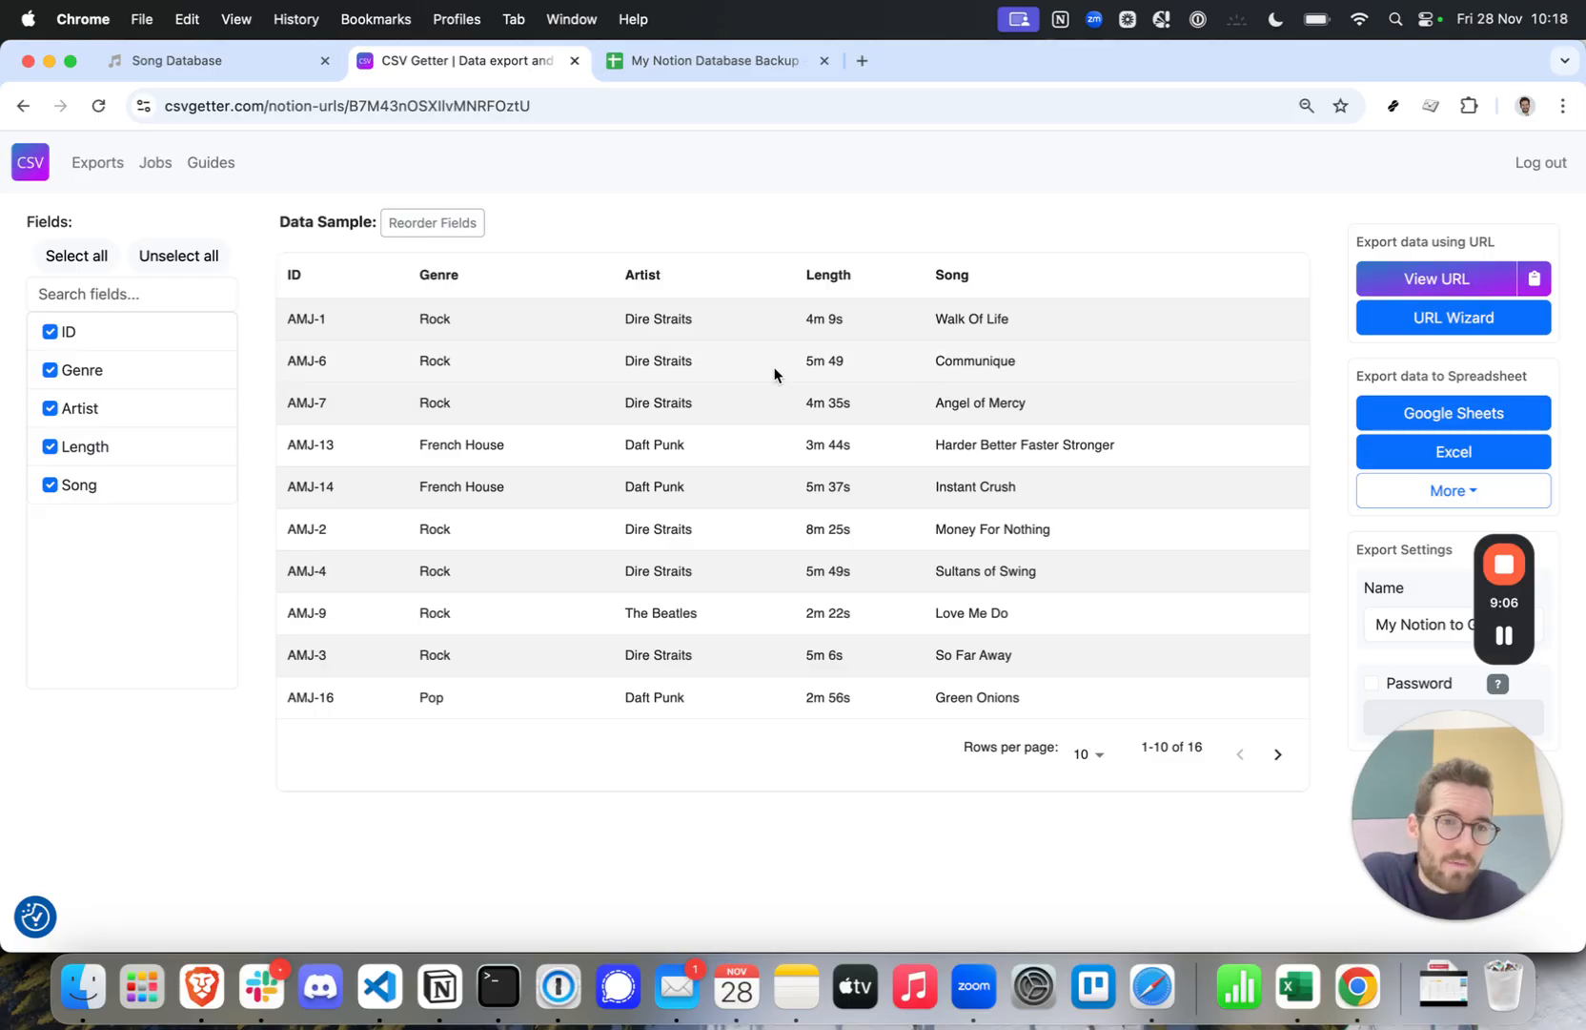
pyautogui.click(701, 63)
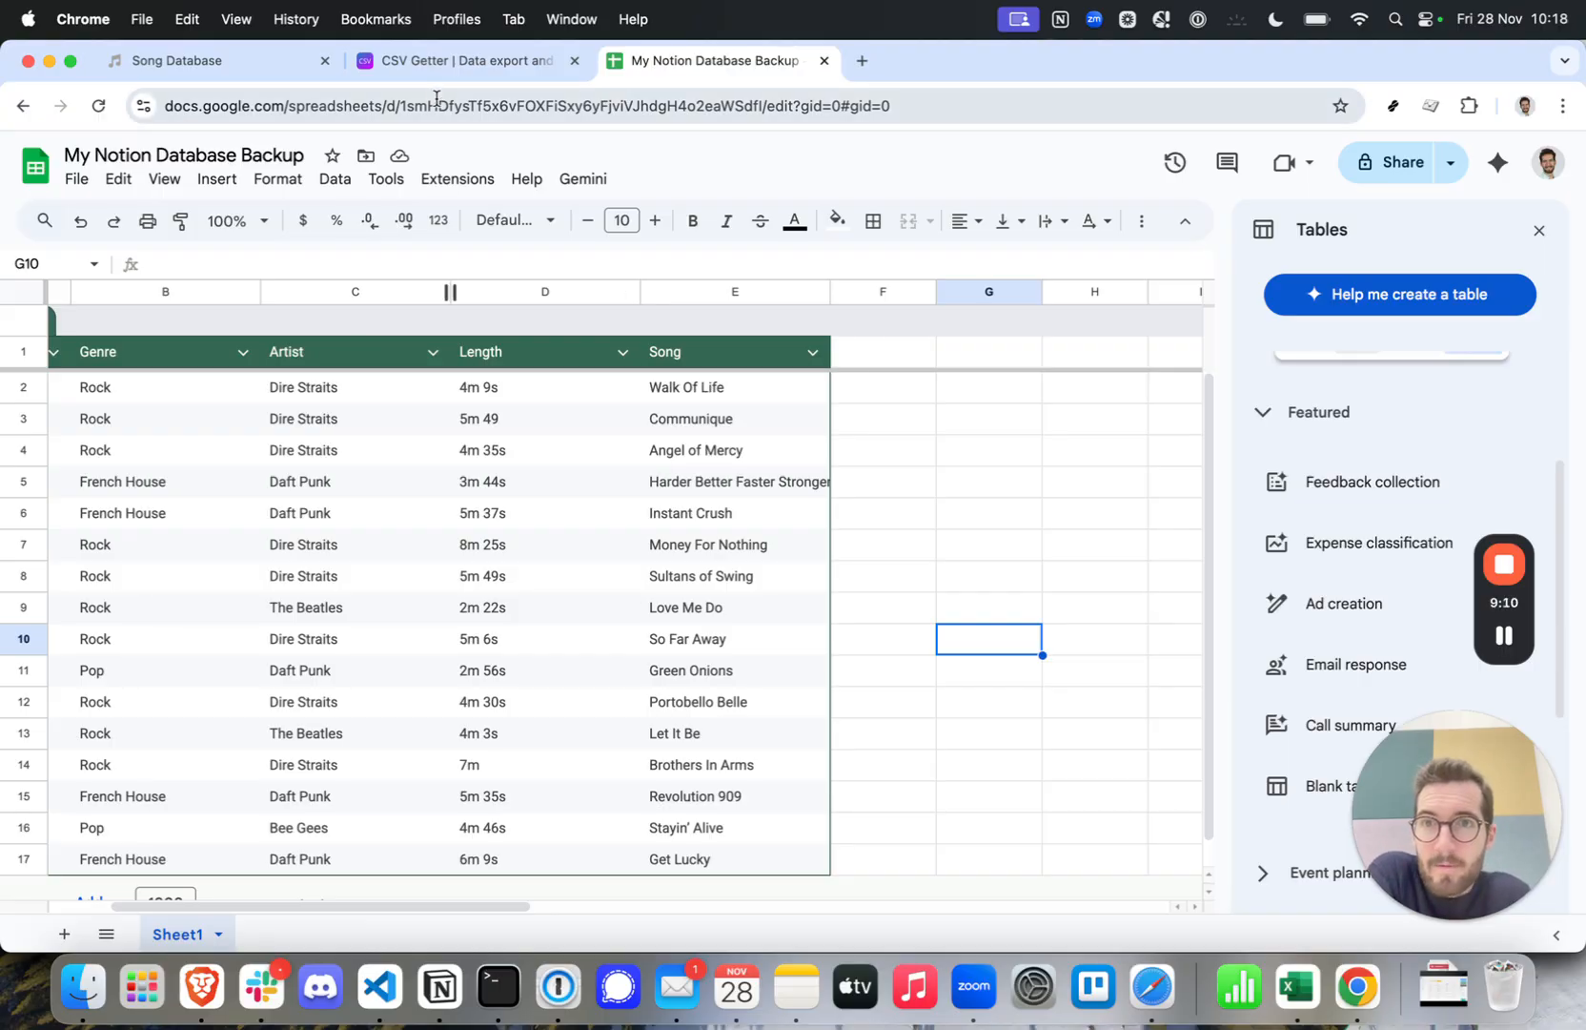
pyautogui.click(448, 61)
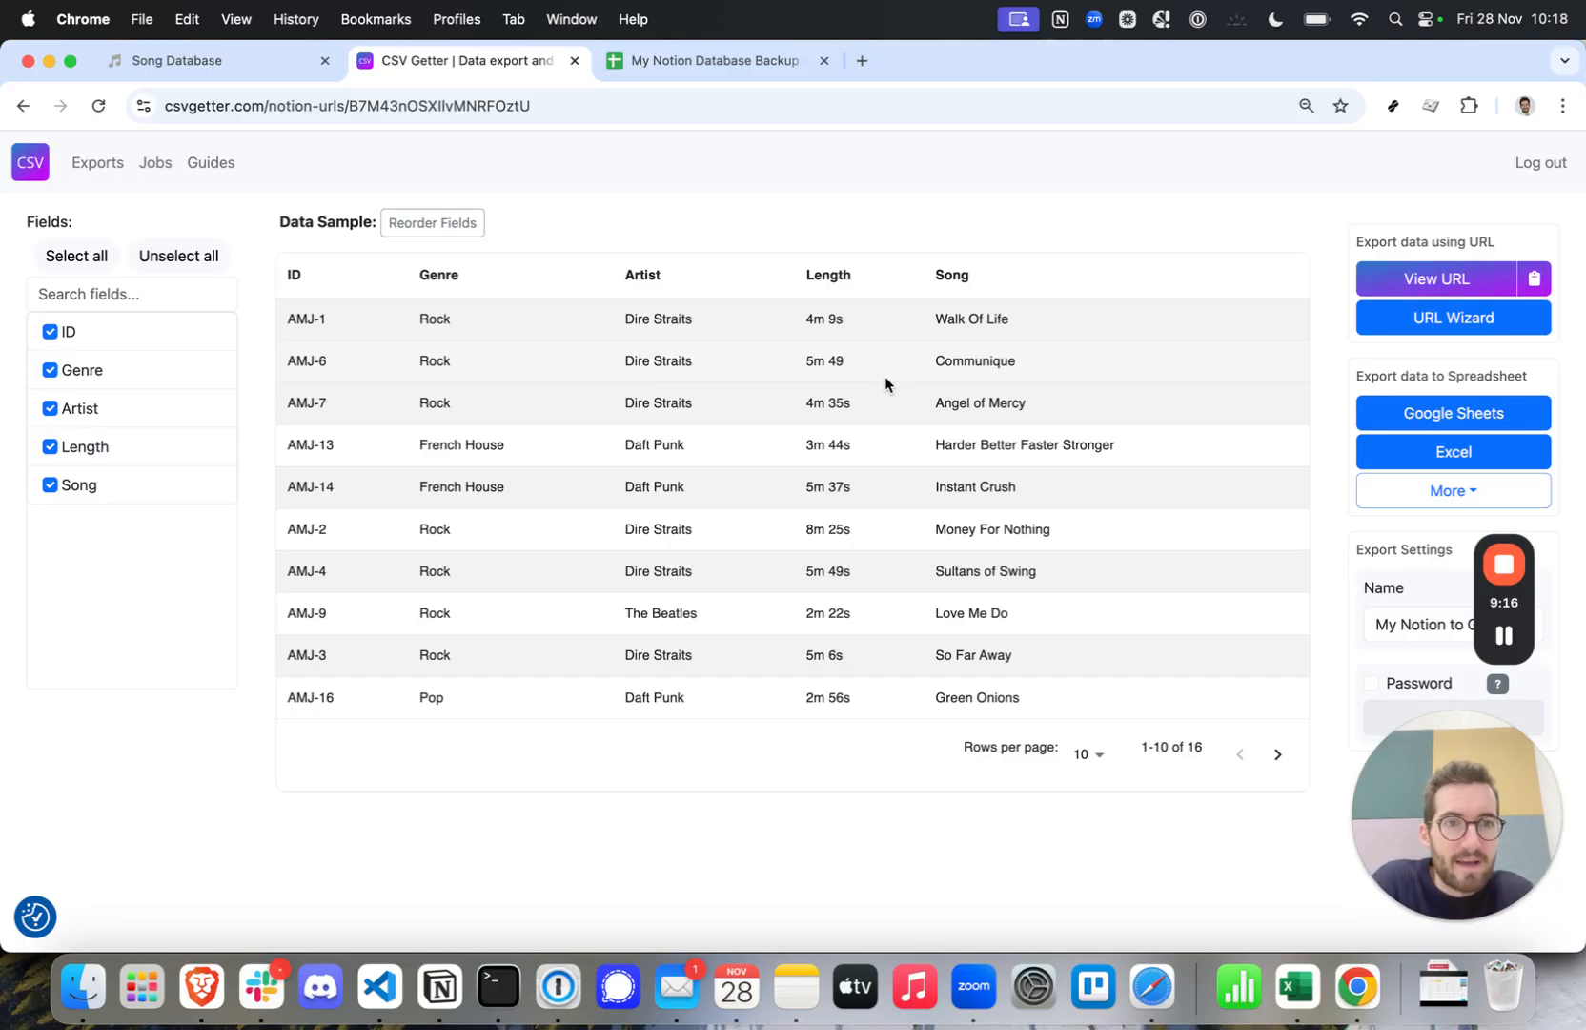
# Examine the export's URL formats, the Excel import instructions and the additional spreadsheet export options.
pyautogui.click(1437, 281)
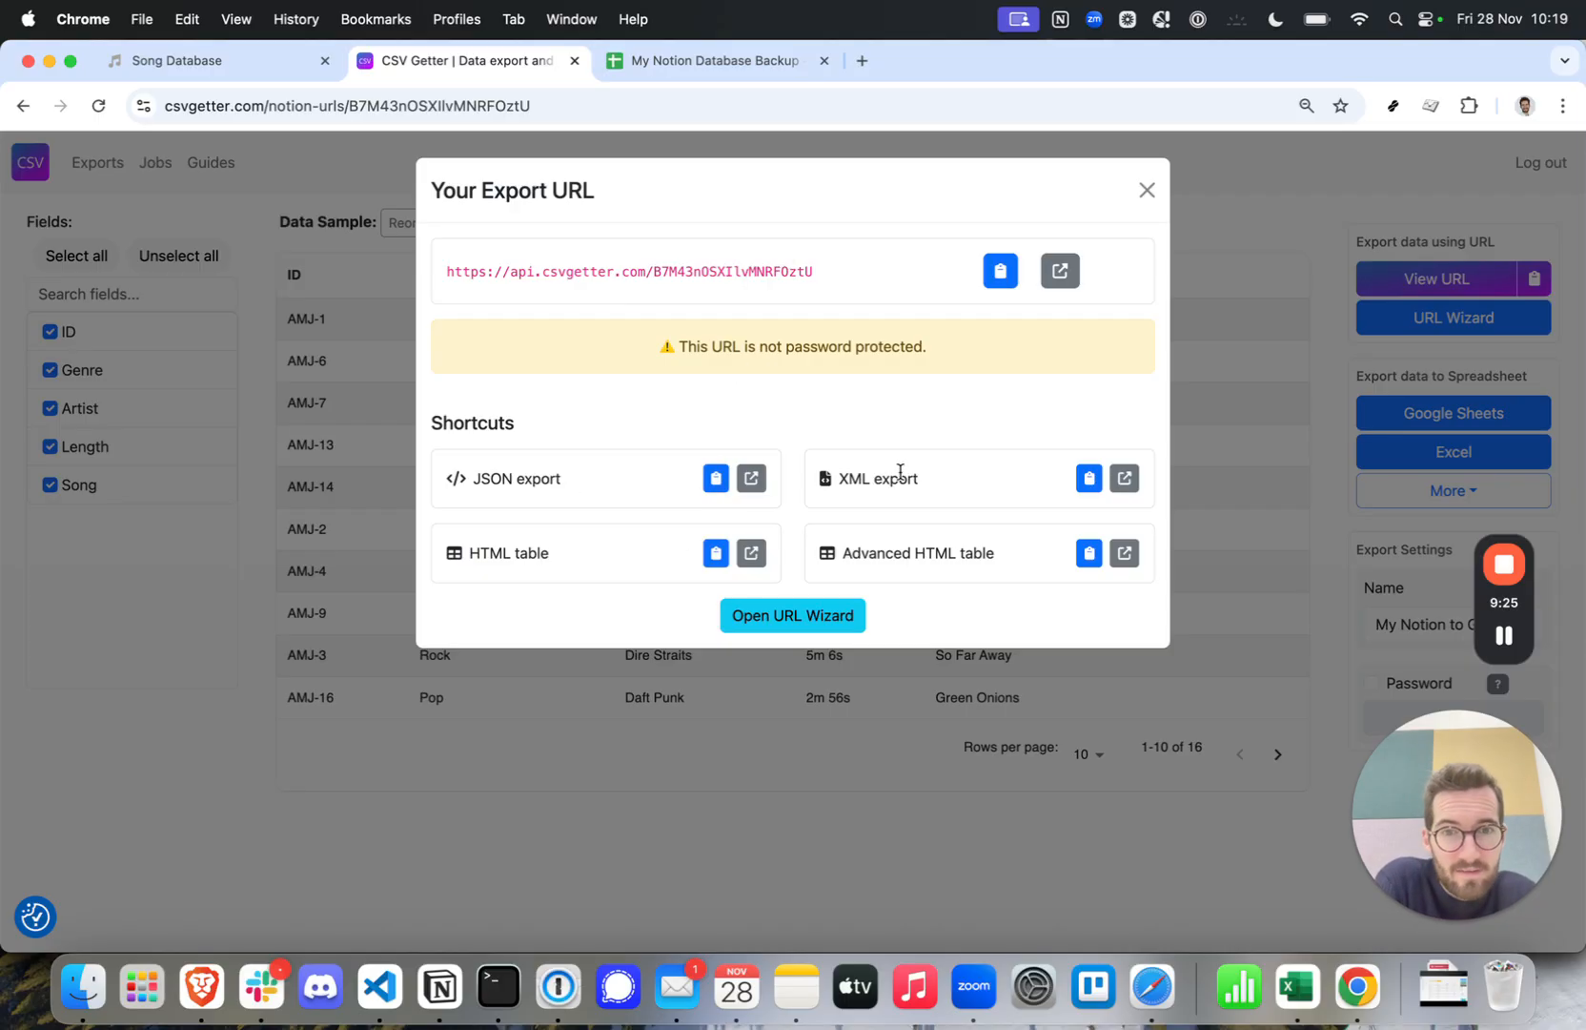
pyautogui.click(1148, 191)
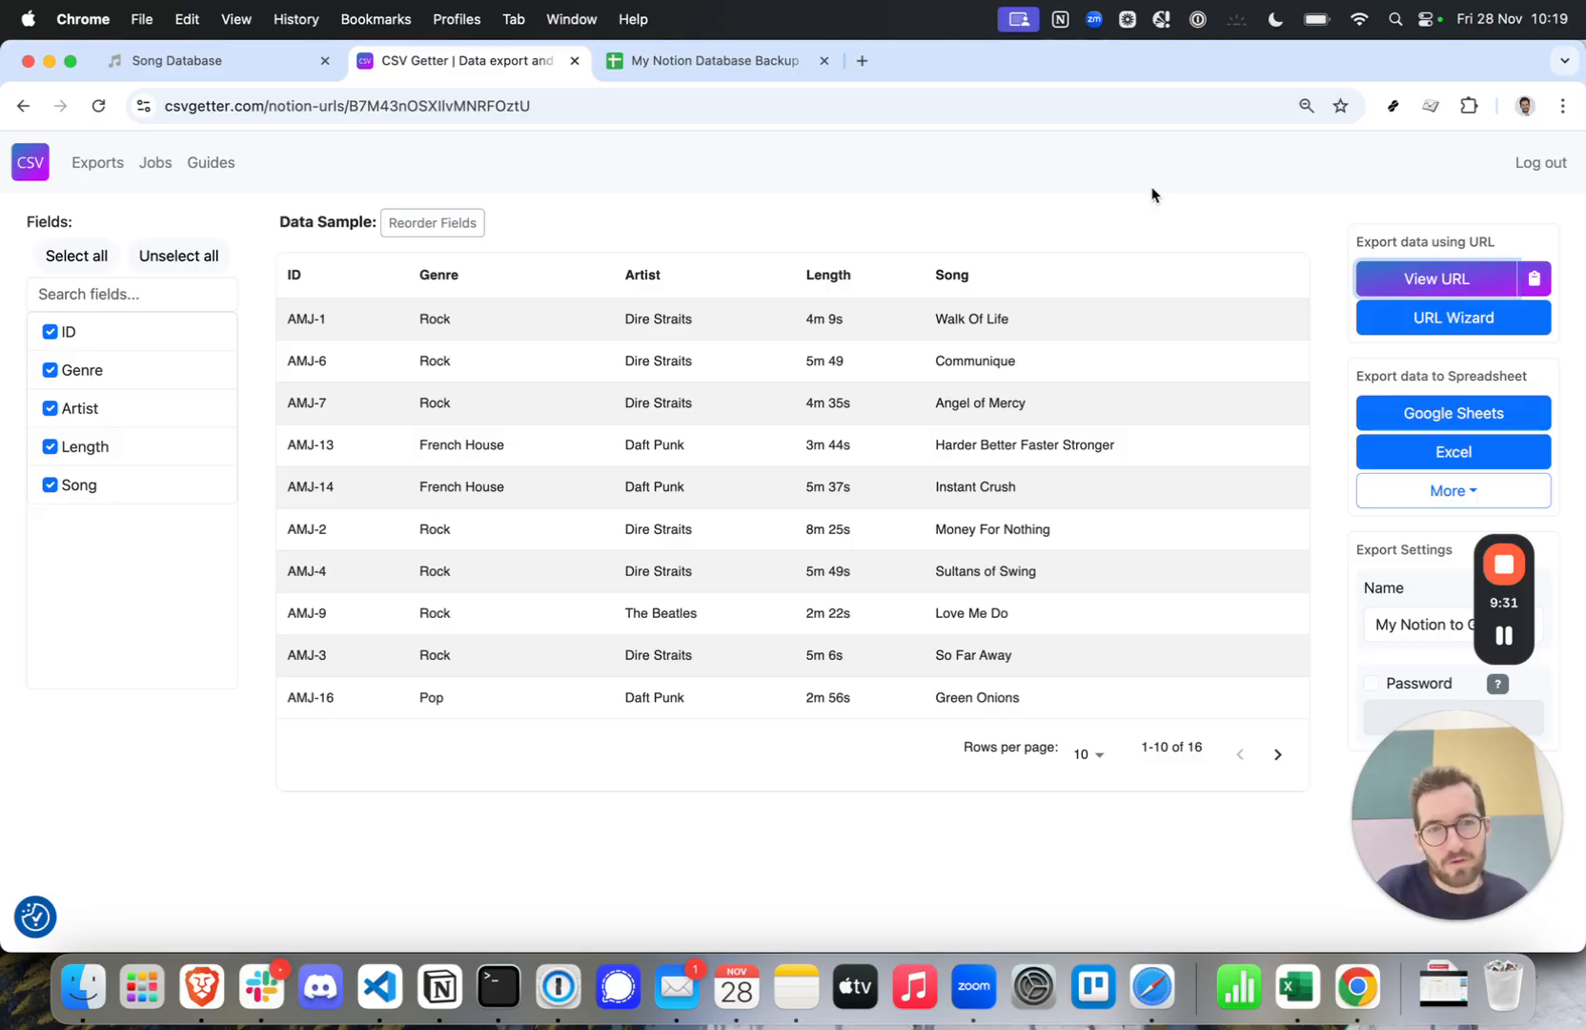
pyautogui.click(1369, 452)
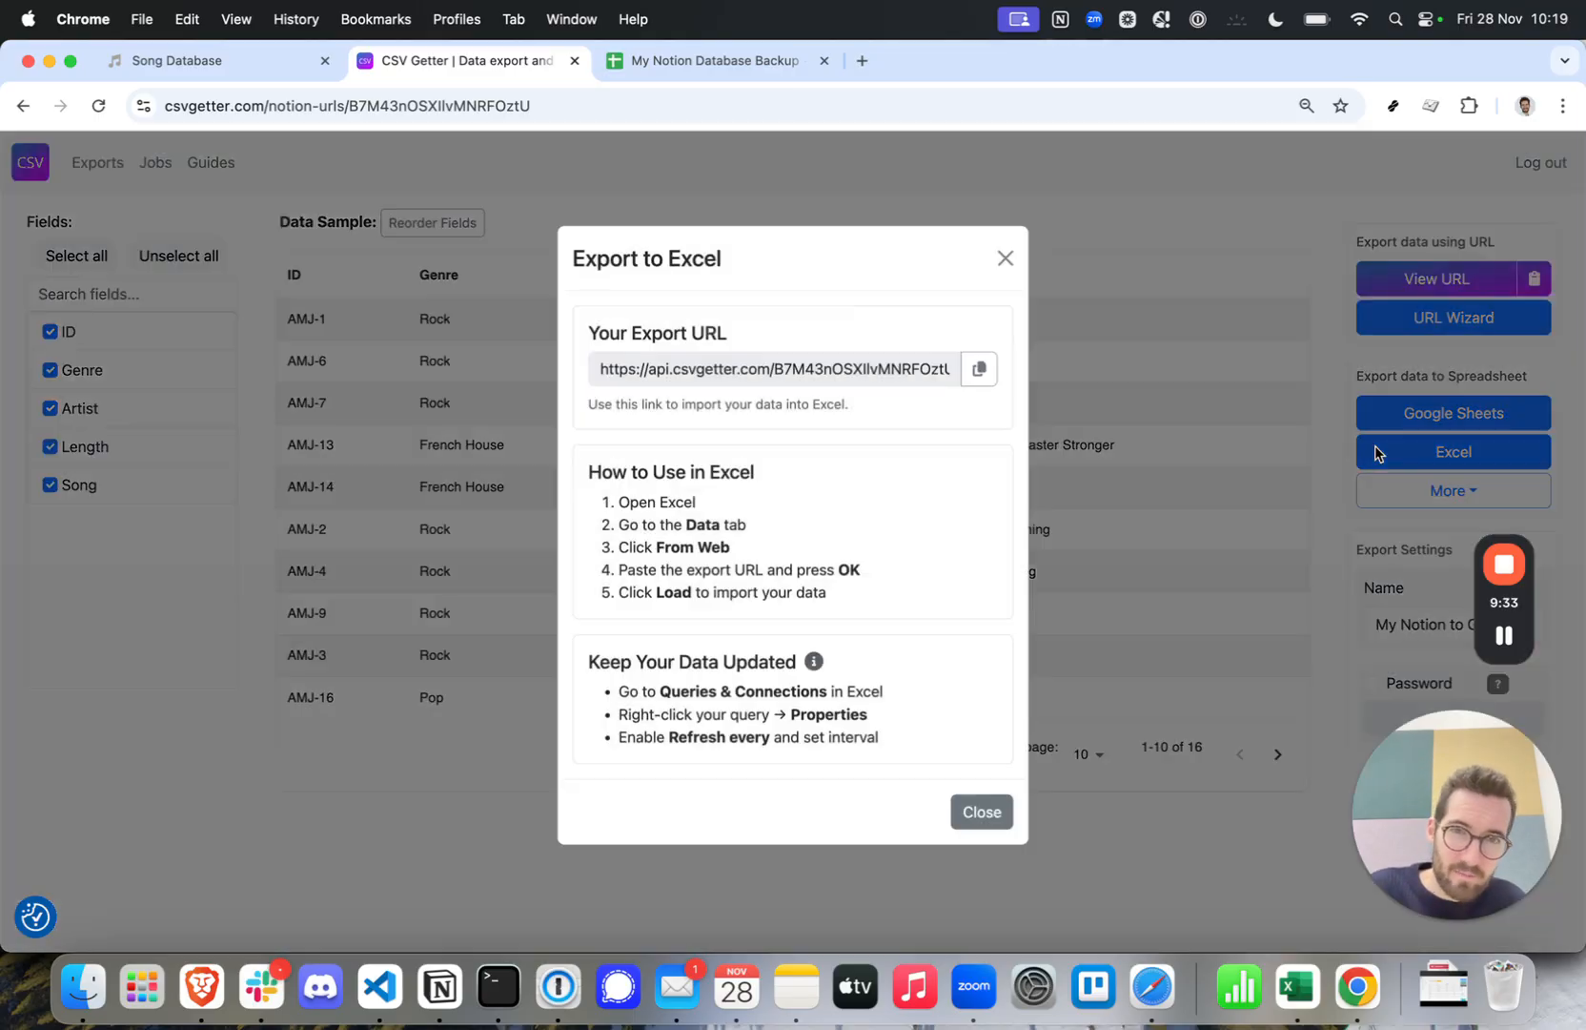
pyautogui.click(615, 376)
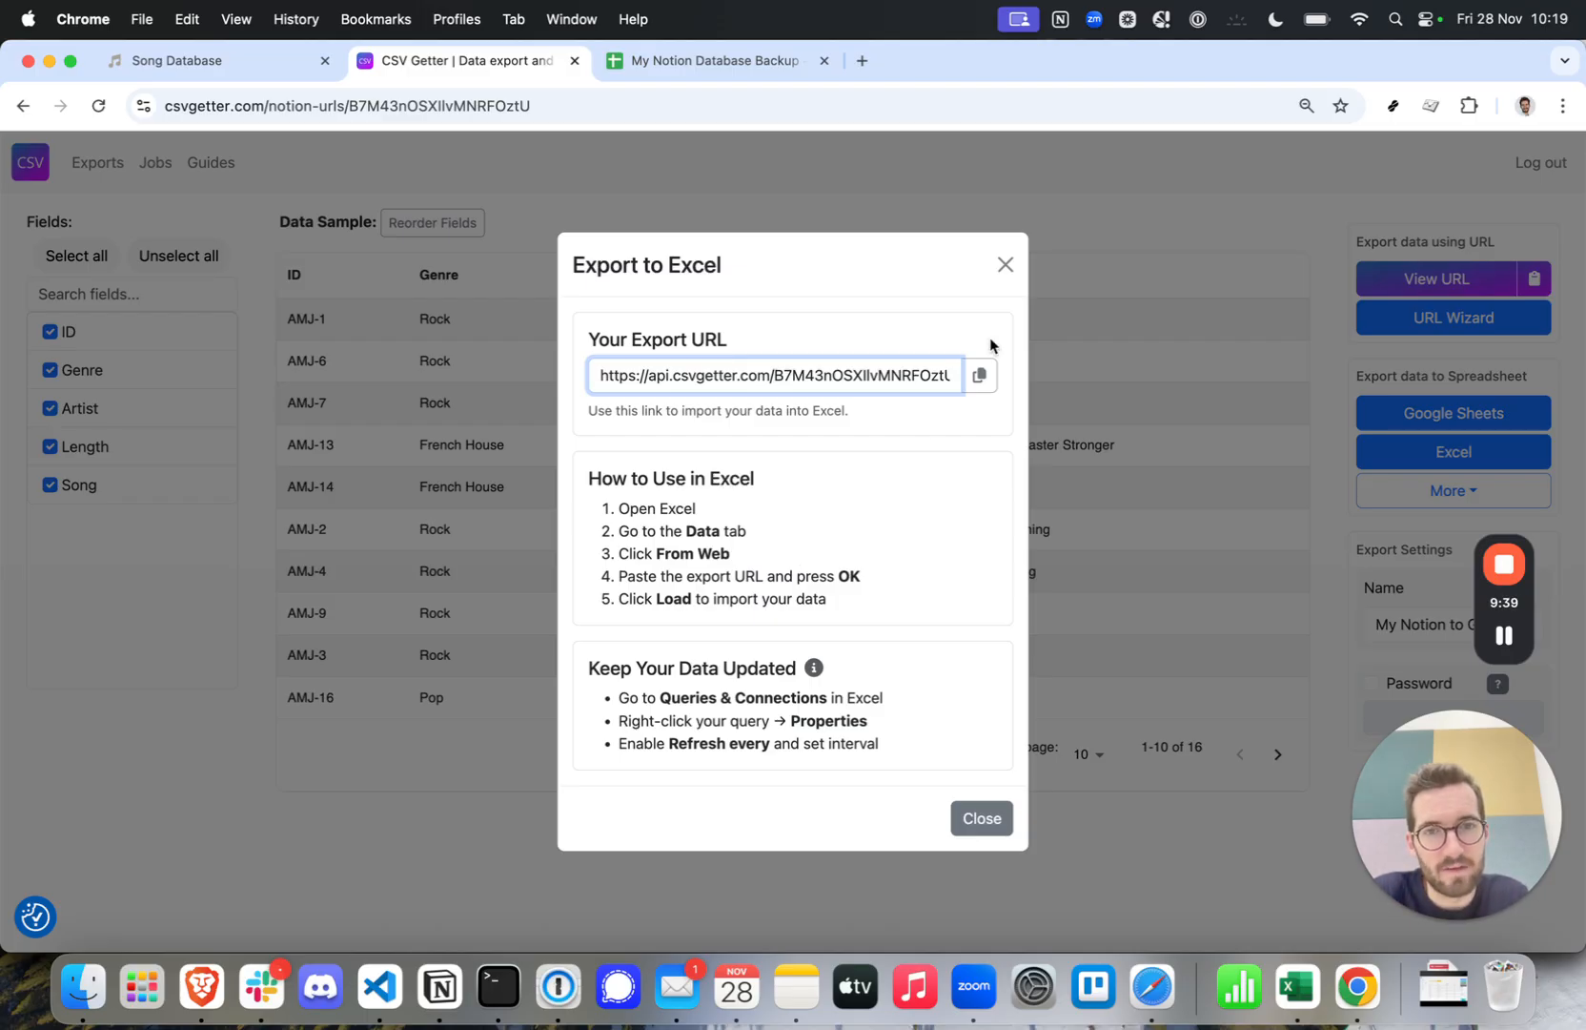
pyautogui.click(1005, 265)
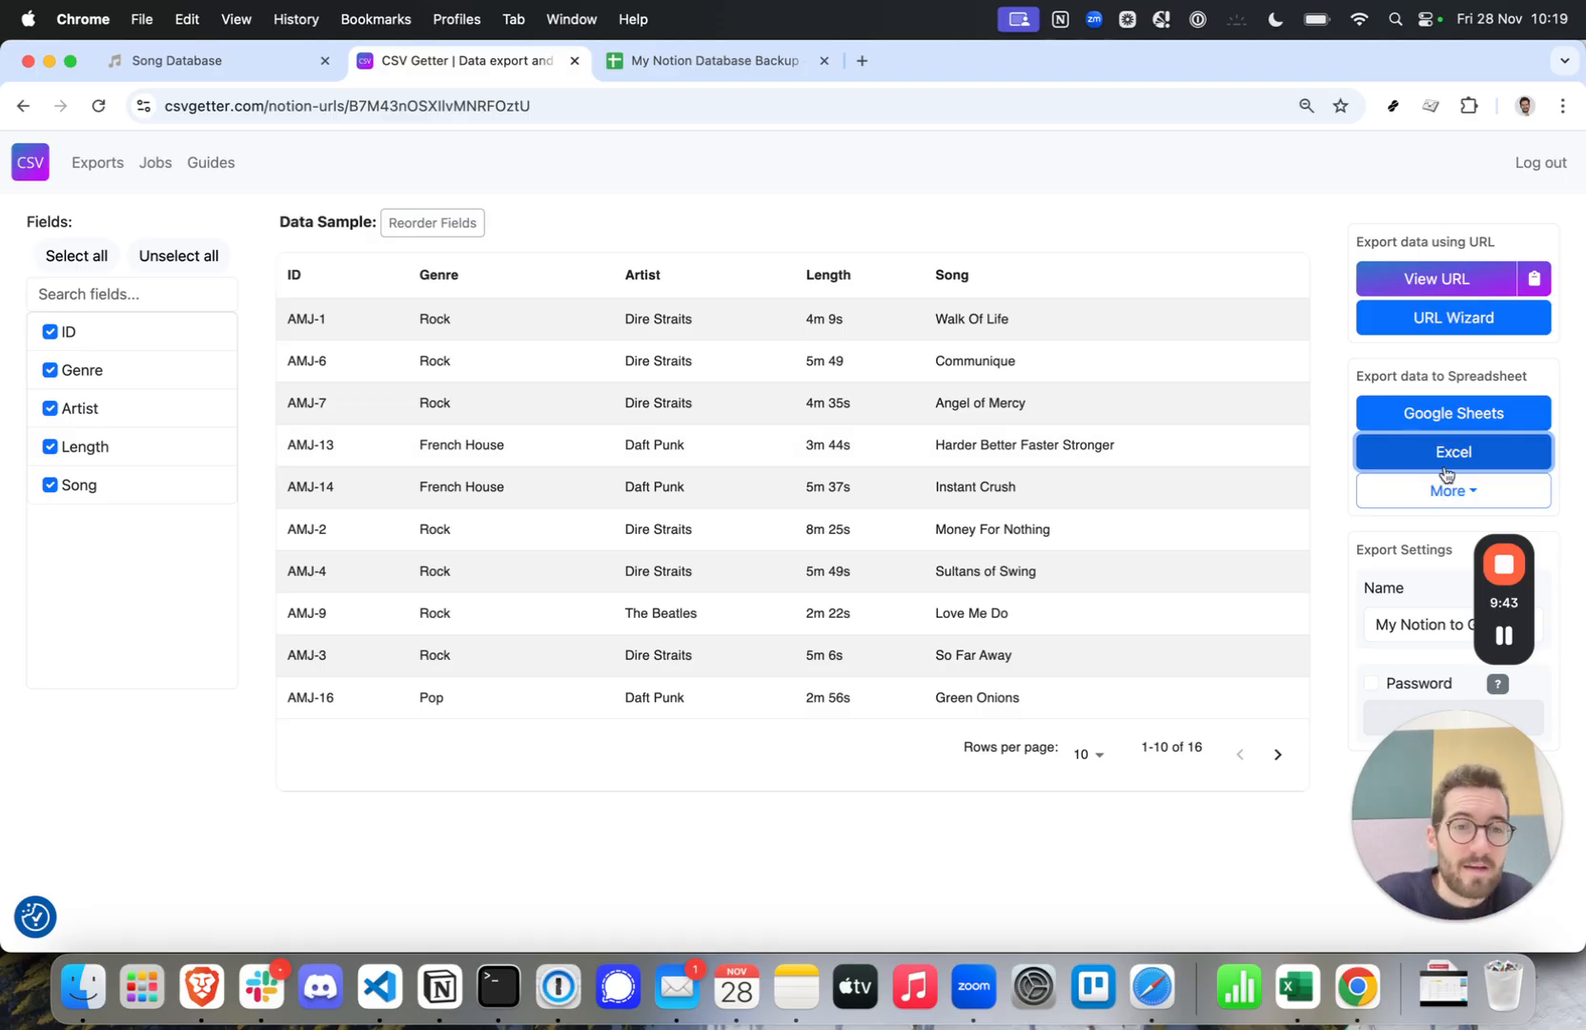
pyautogui.click(1400, 490)
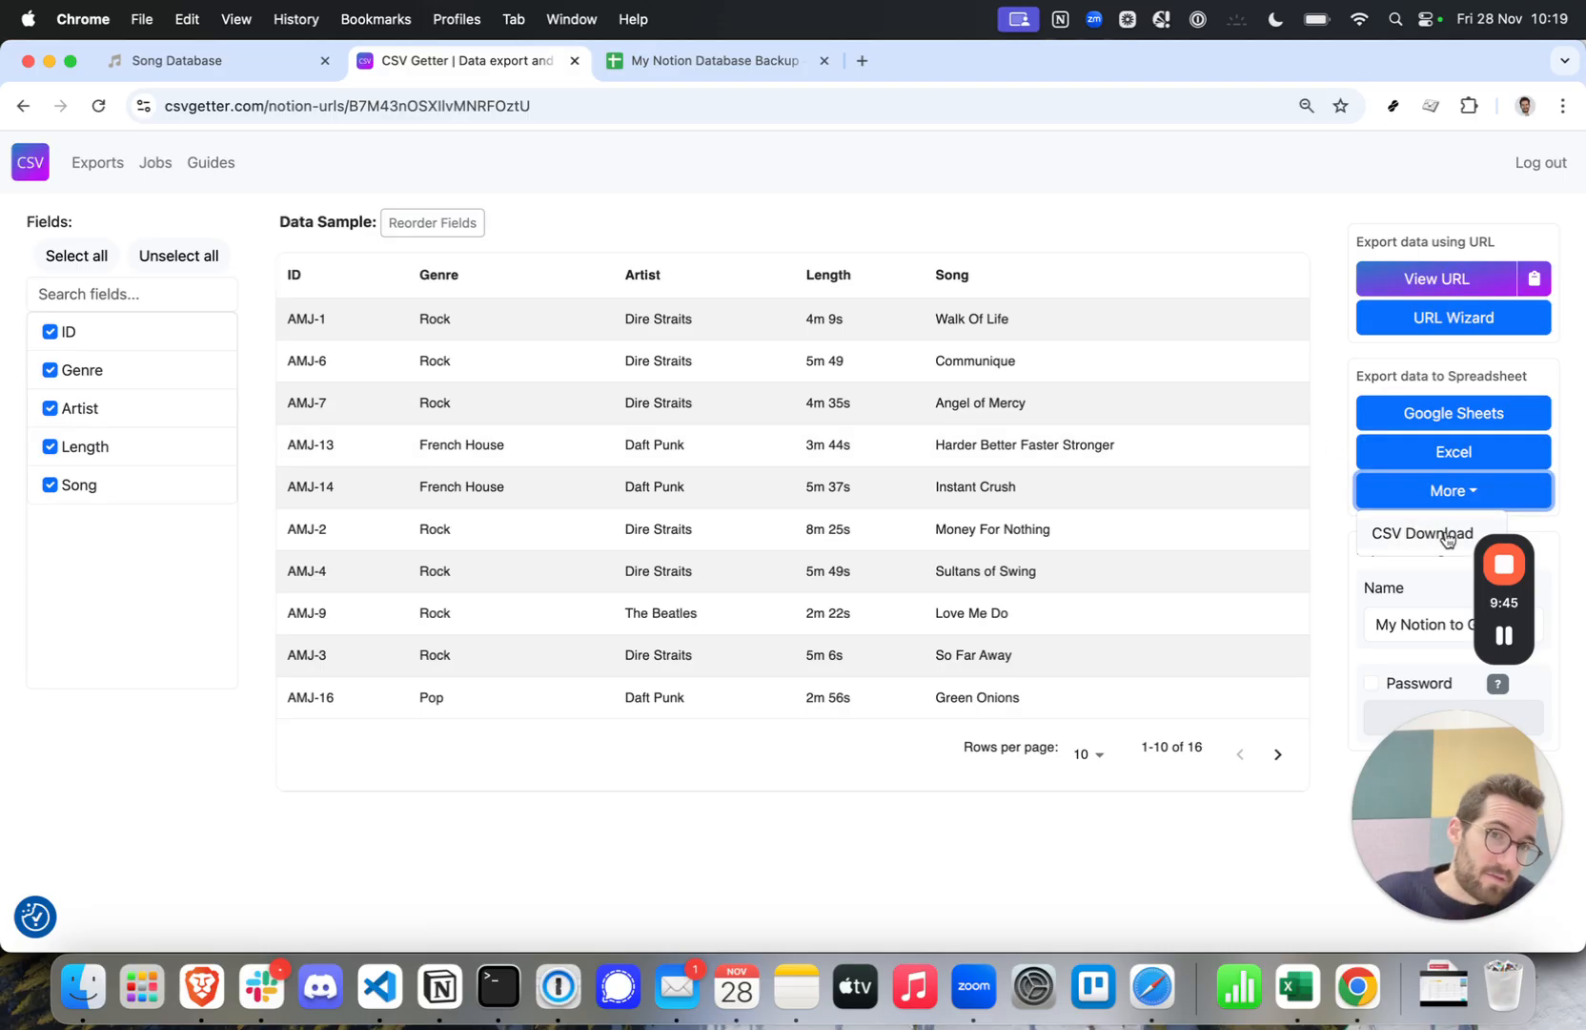
pyautogui.click(1261, 220)
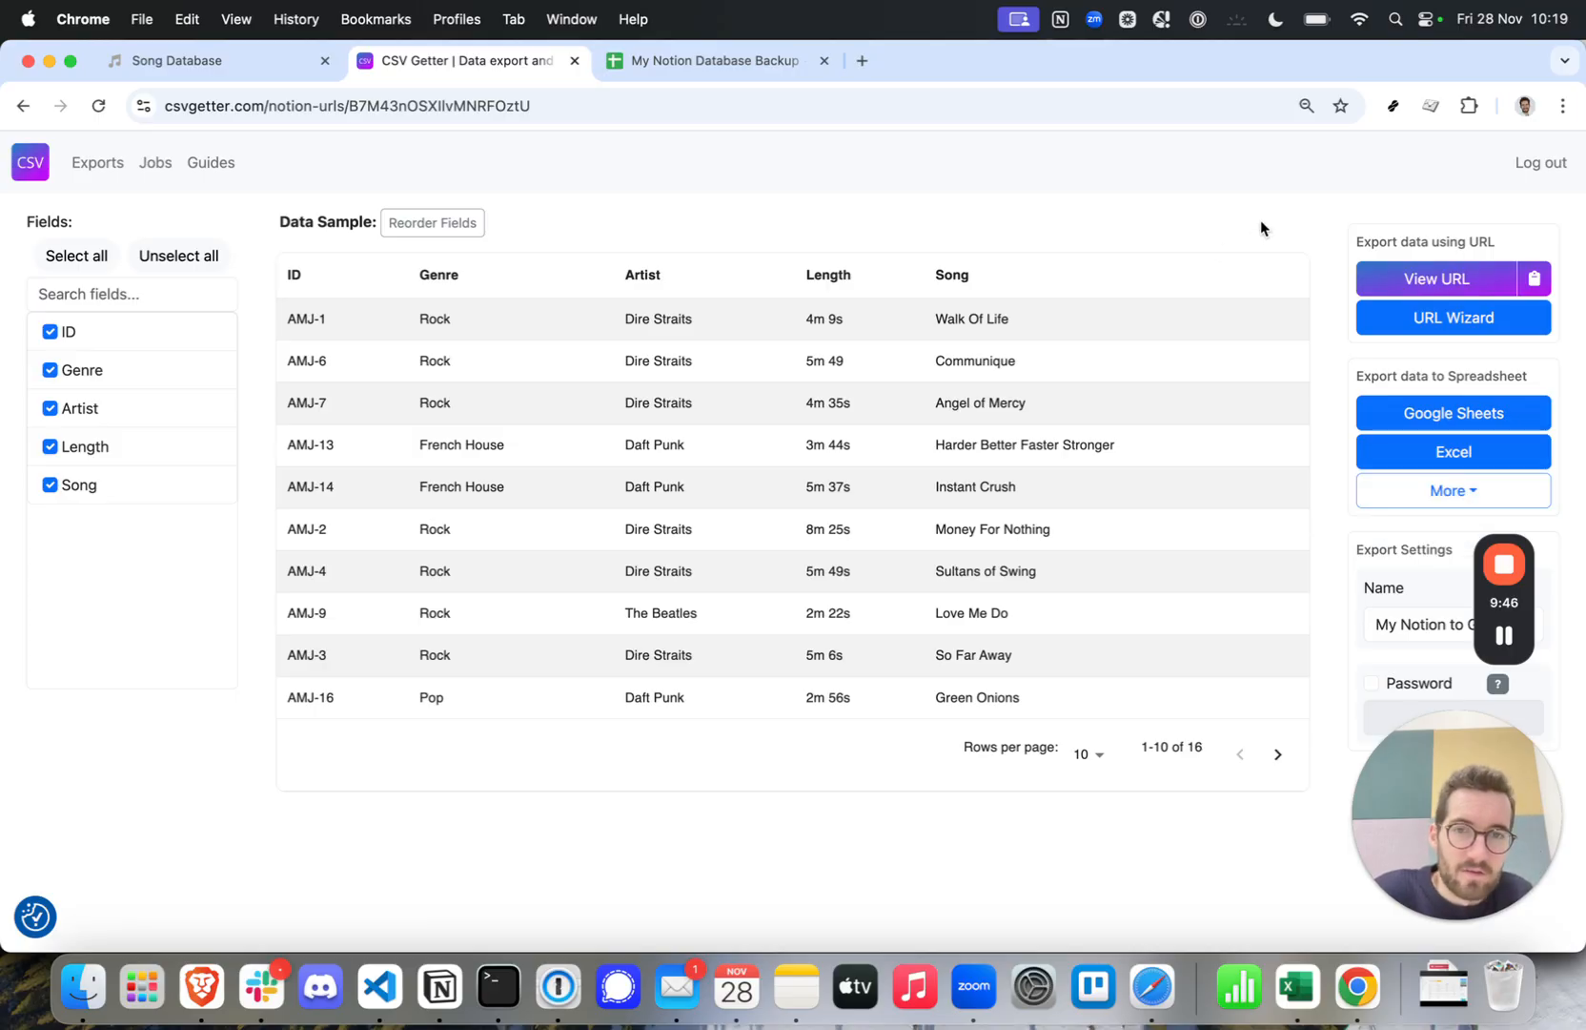